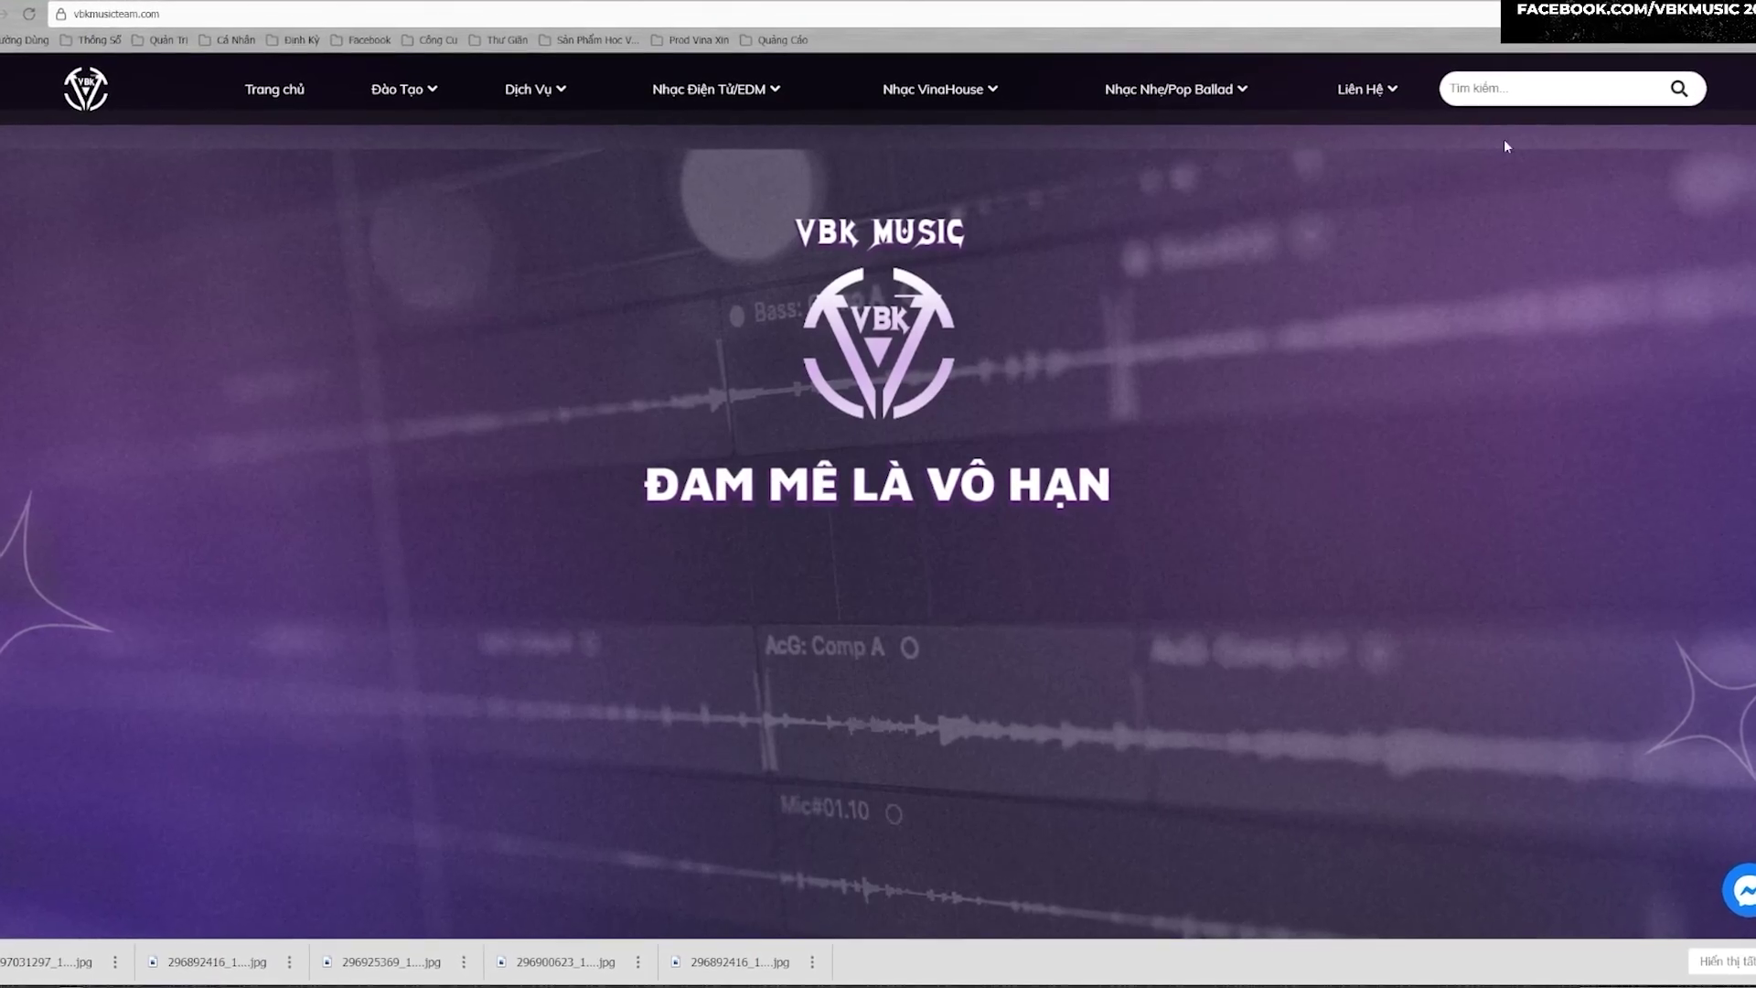
pyautogui.moveTo(729, 103)
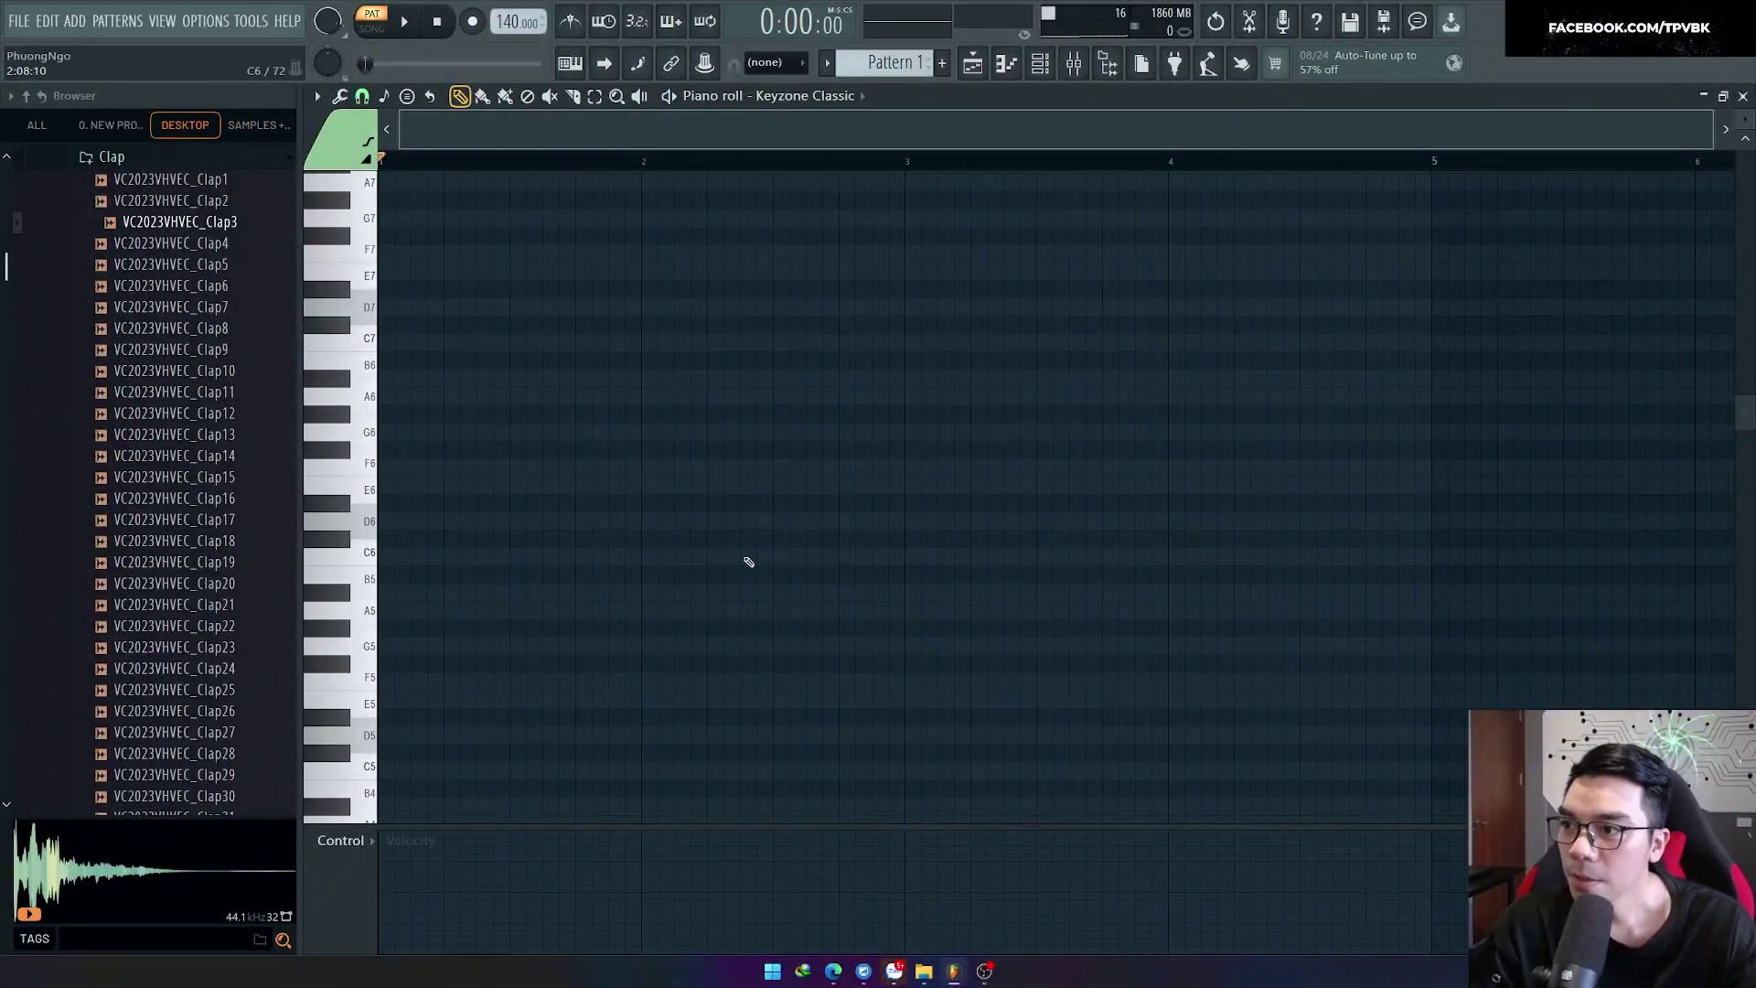
# Step: Draw a one-bar chord of F5, A5 and C6 at the start of the pattern and delete it
pyautogui.scroll(-3, 686, 553)
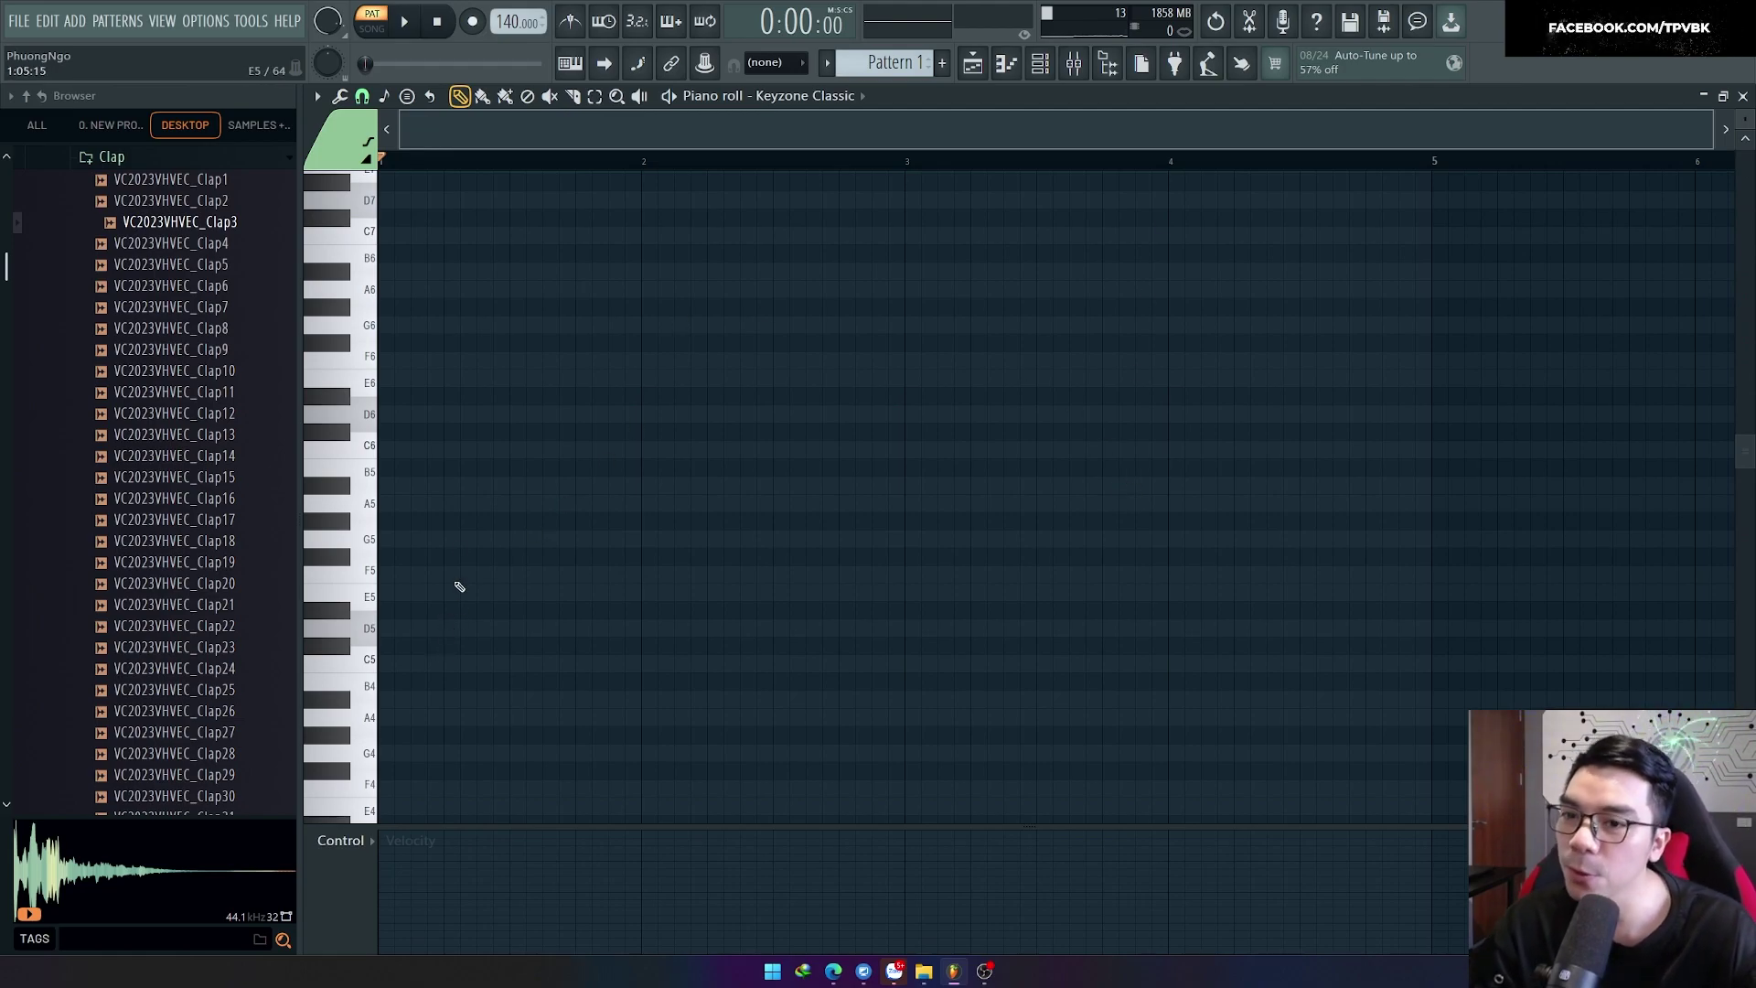
pyautogui.click(395, 575)
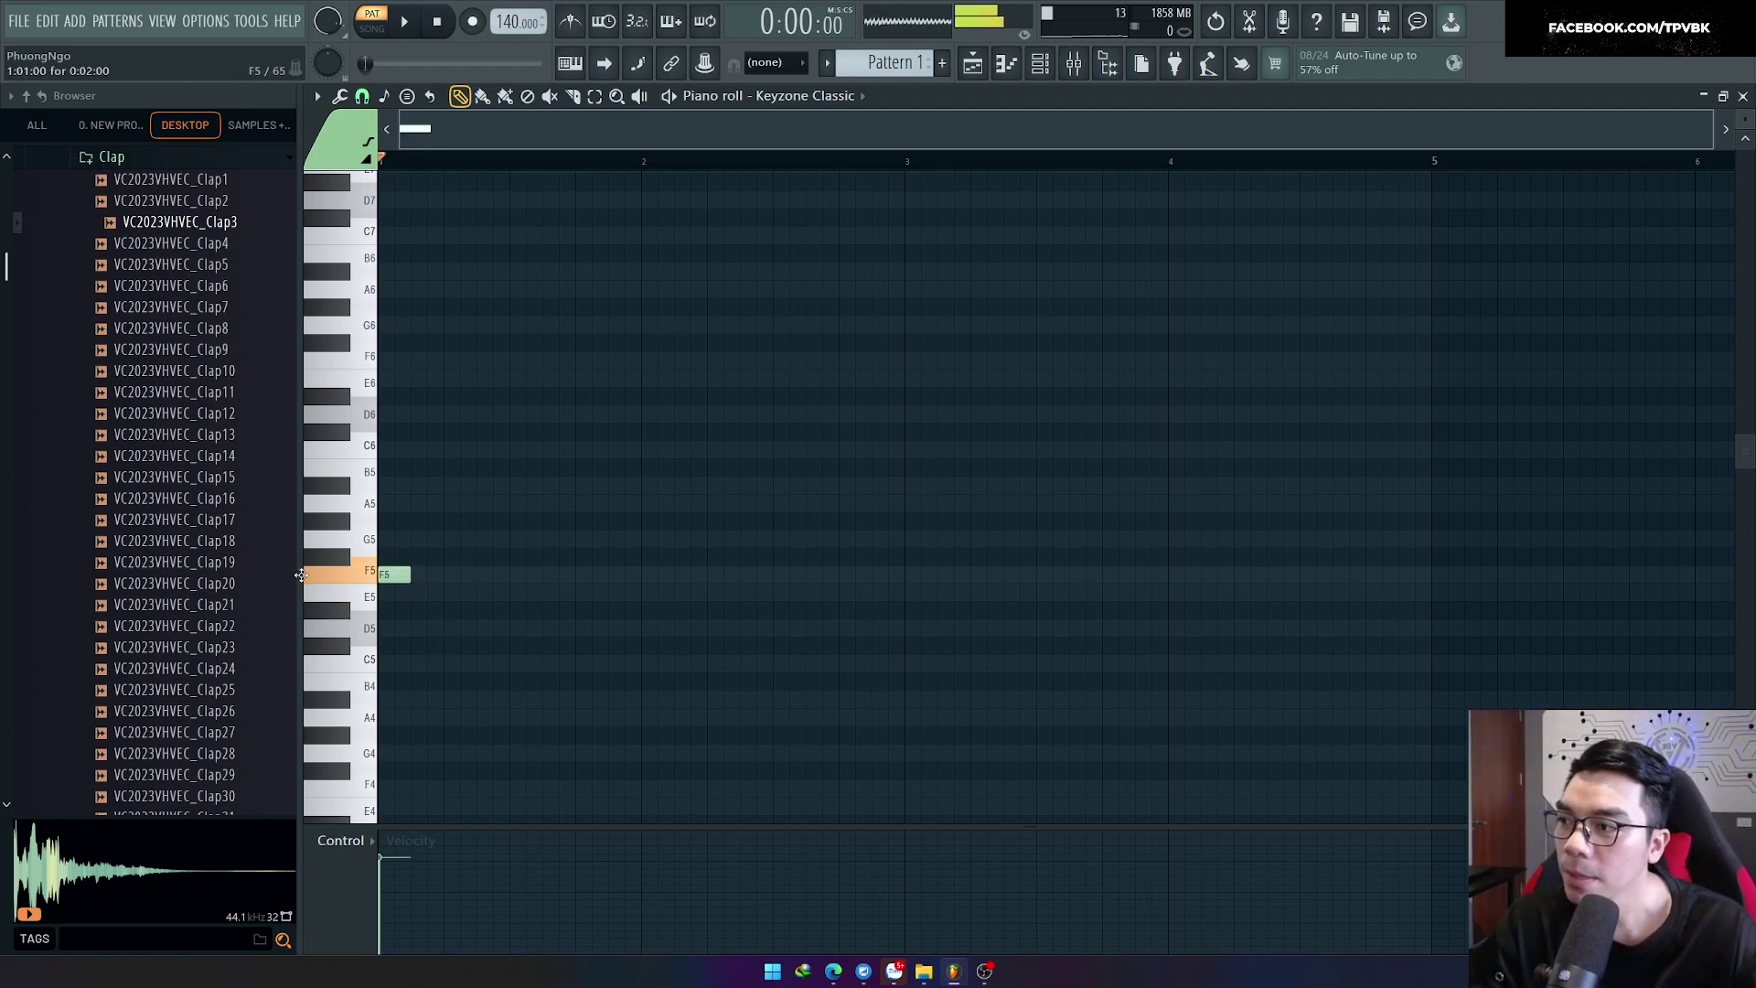
pyautogui.moveTo(411, 576); pyautogui.dragTo(595, 590)
pyautogui.click(381, 556)
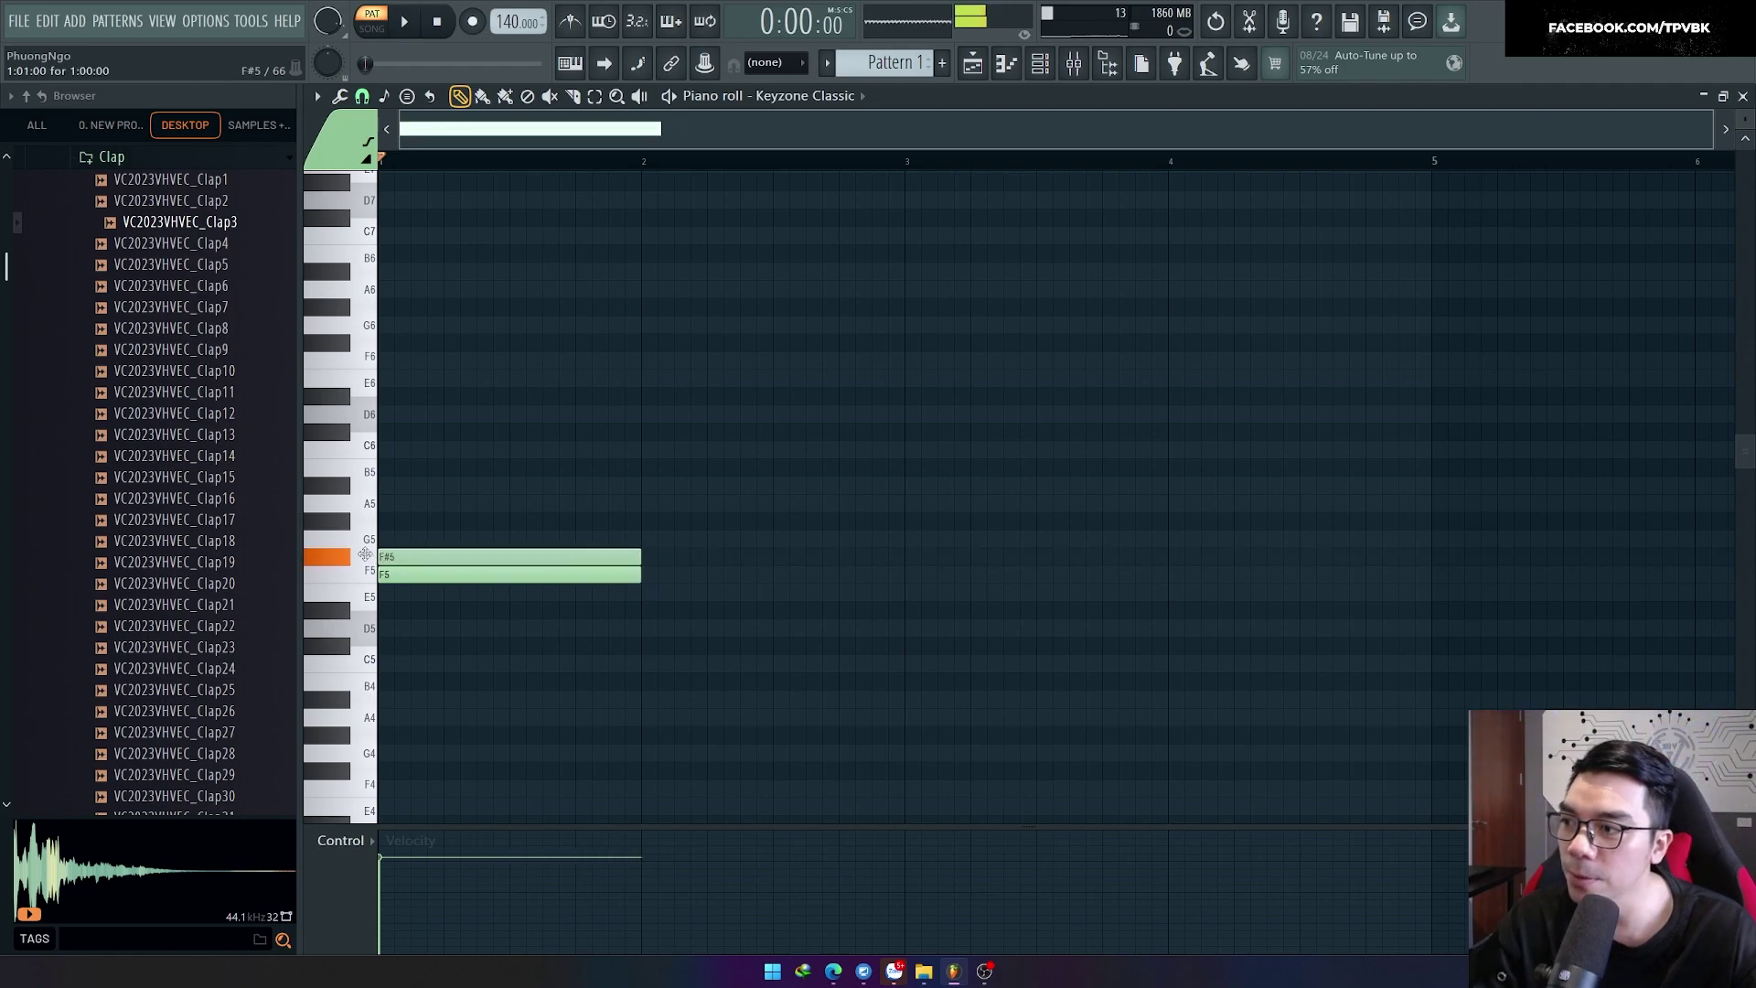
pyautogui.moveTo(418, 536); pyautogui.dragTo(419, 512)
pyautogui.rightClick(438, 525)
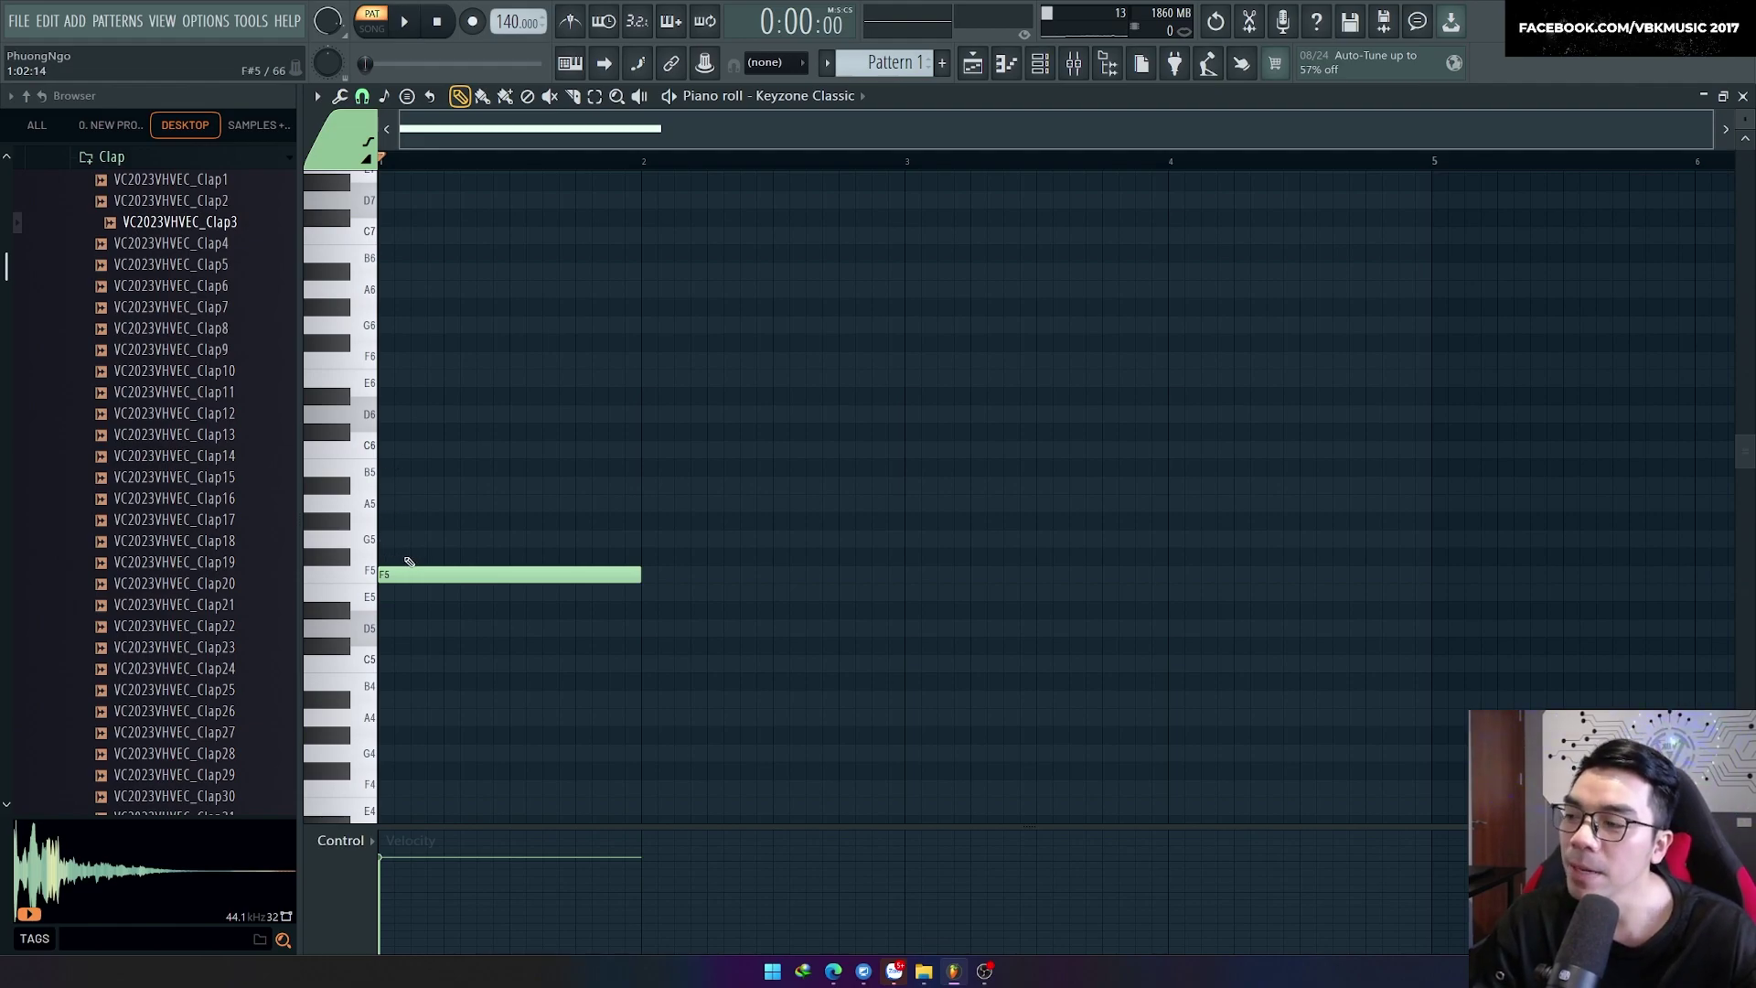
pyautogui.moveTo(418, 558)
pyautogui.mouseDown()
pyautogui.moveTo(355, 503)
pyautogui.moveTo(384, 482)
pyautogui.moveTo(371, 447)
pyautogui.mouseUp()
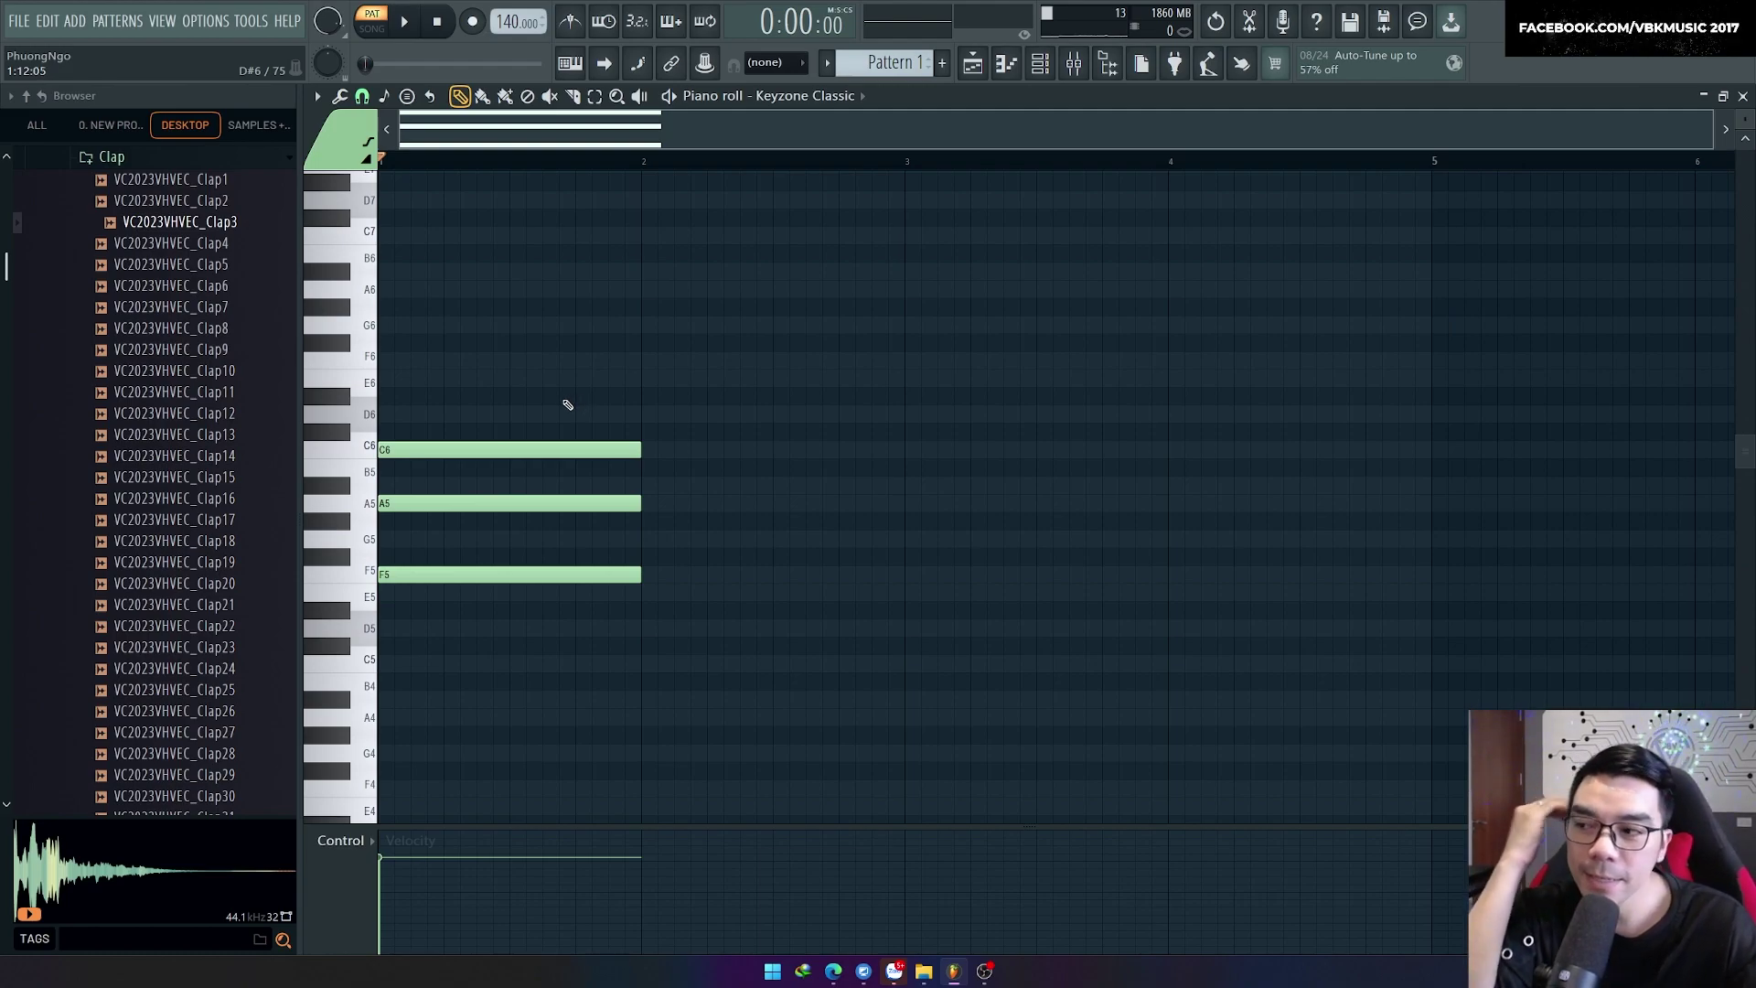
pyautogui.press('Delete')
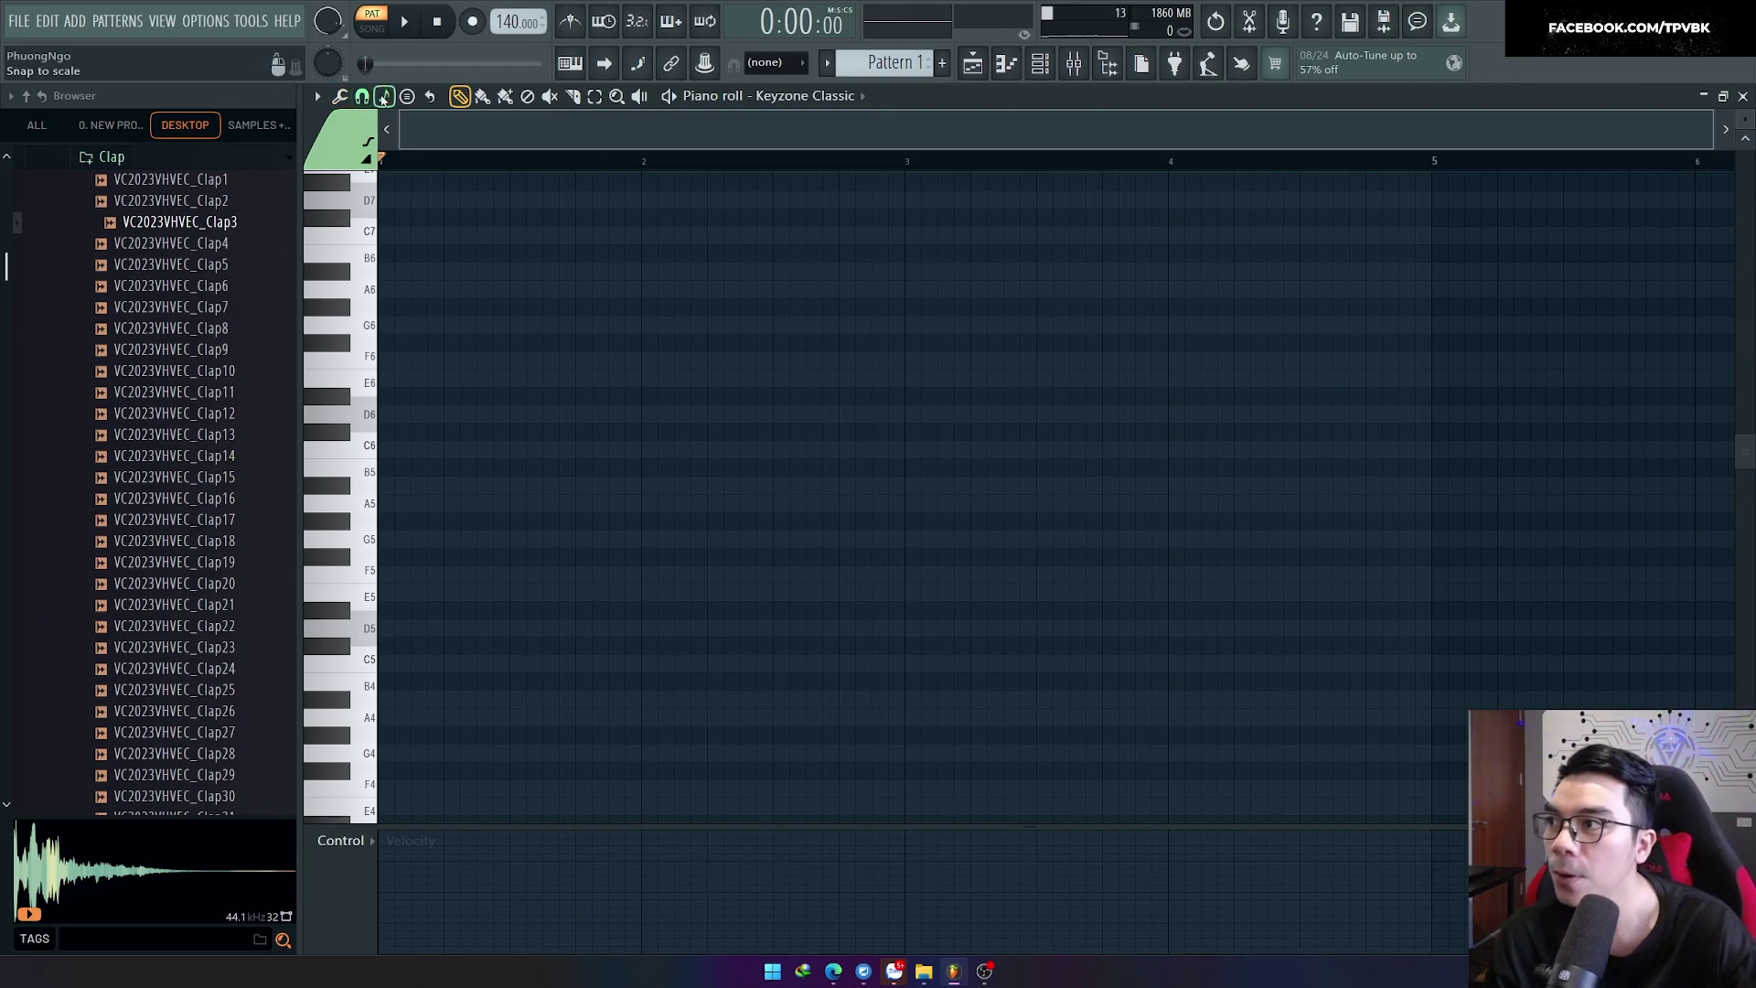
# Step: Turn on snap to scale with C as the root note and the Minor Natural (Aeolian) scale
pyautogui.click(385, 96)
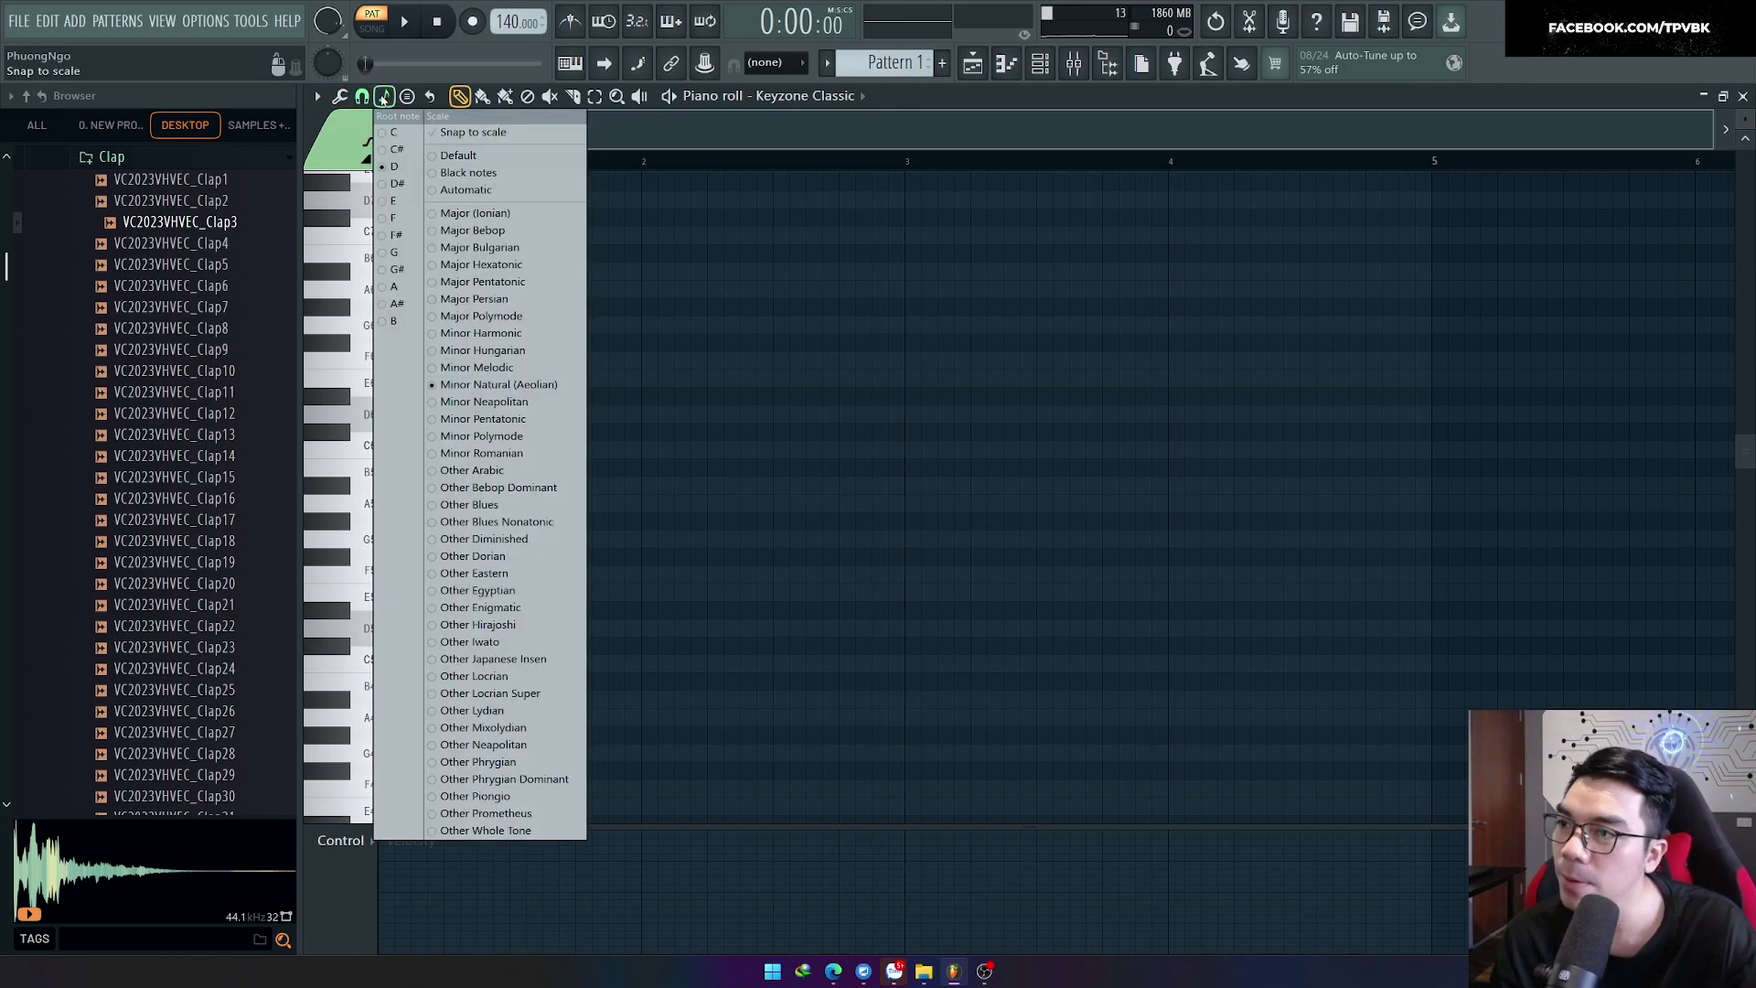
pyautogui.click(393, 132)
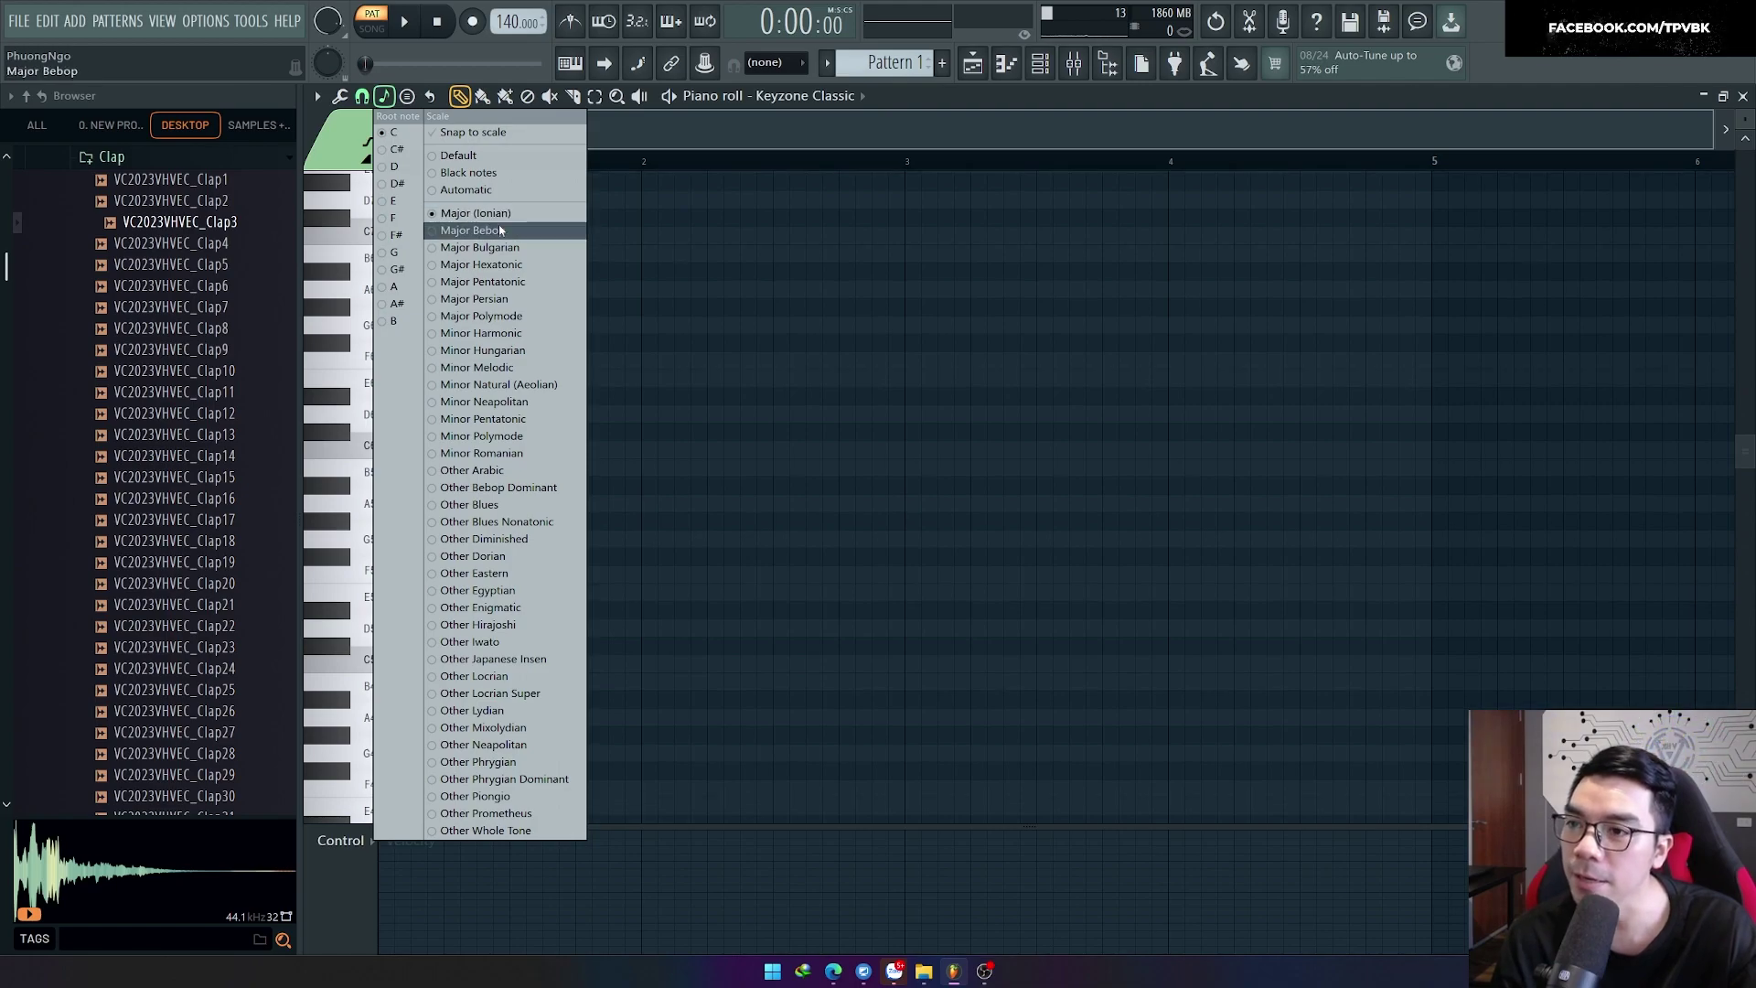
pyautogui.click(394, 167)
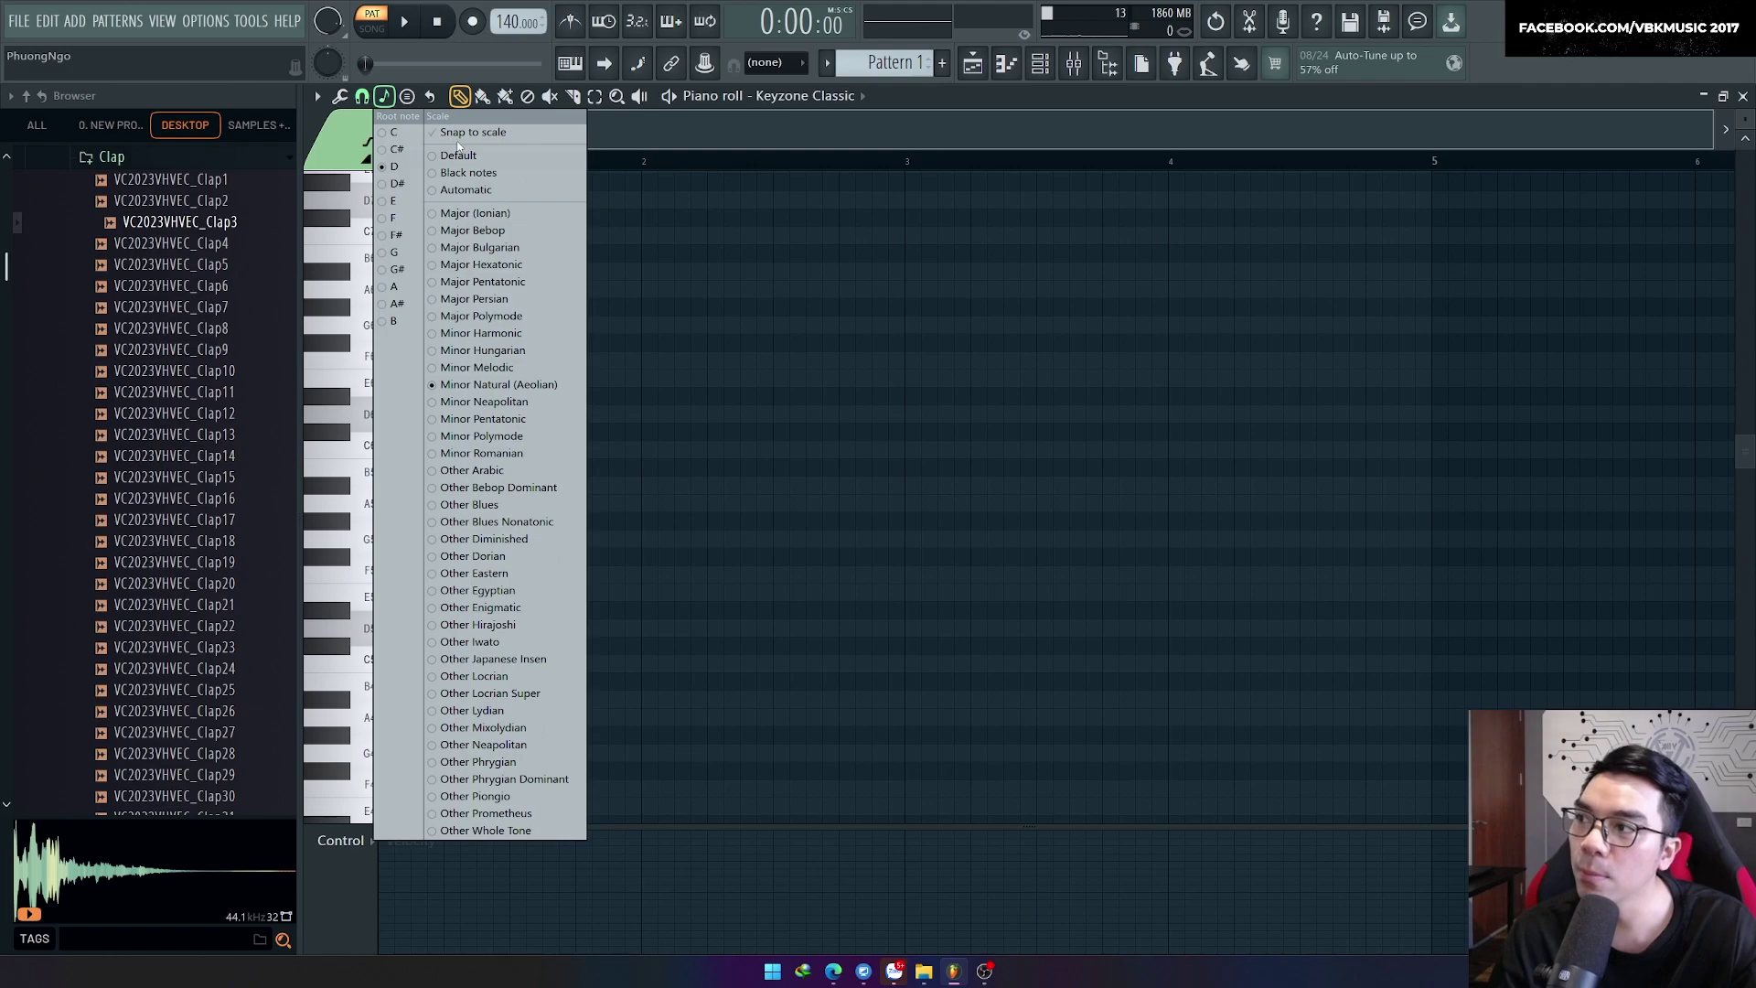
pyautogui.click(464, 134)
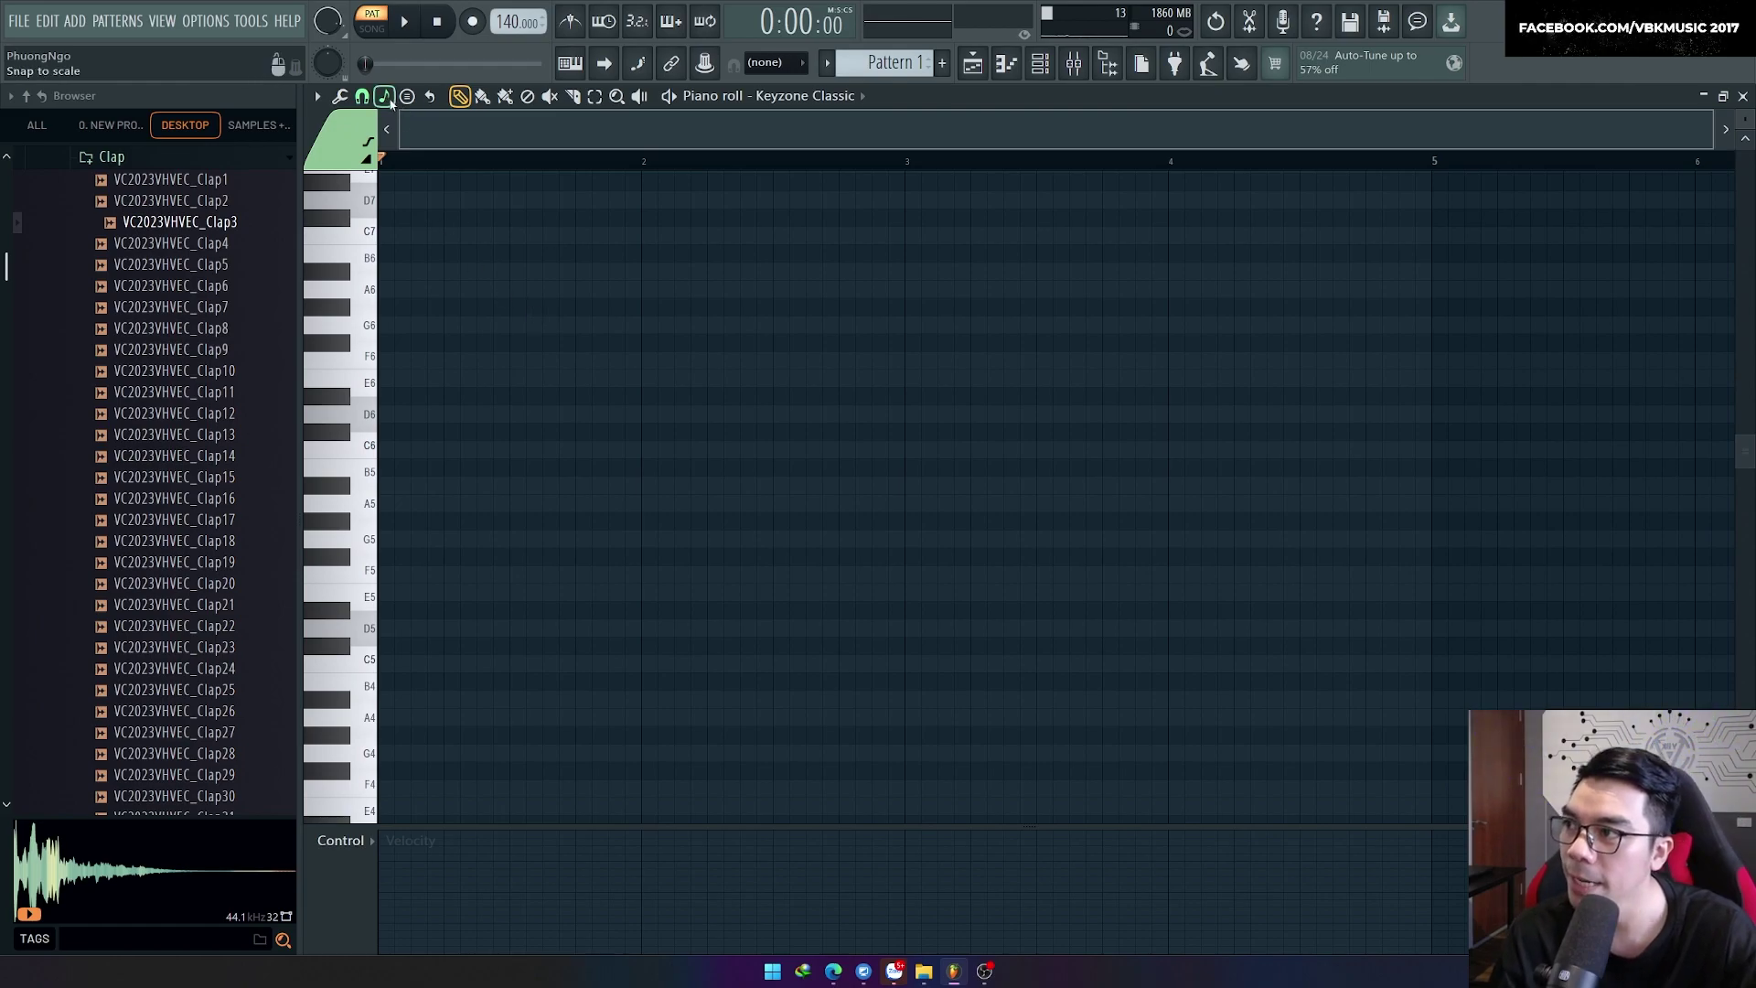
pyautogui.click(386, 97)
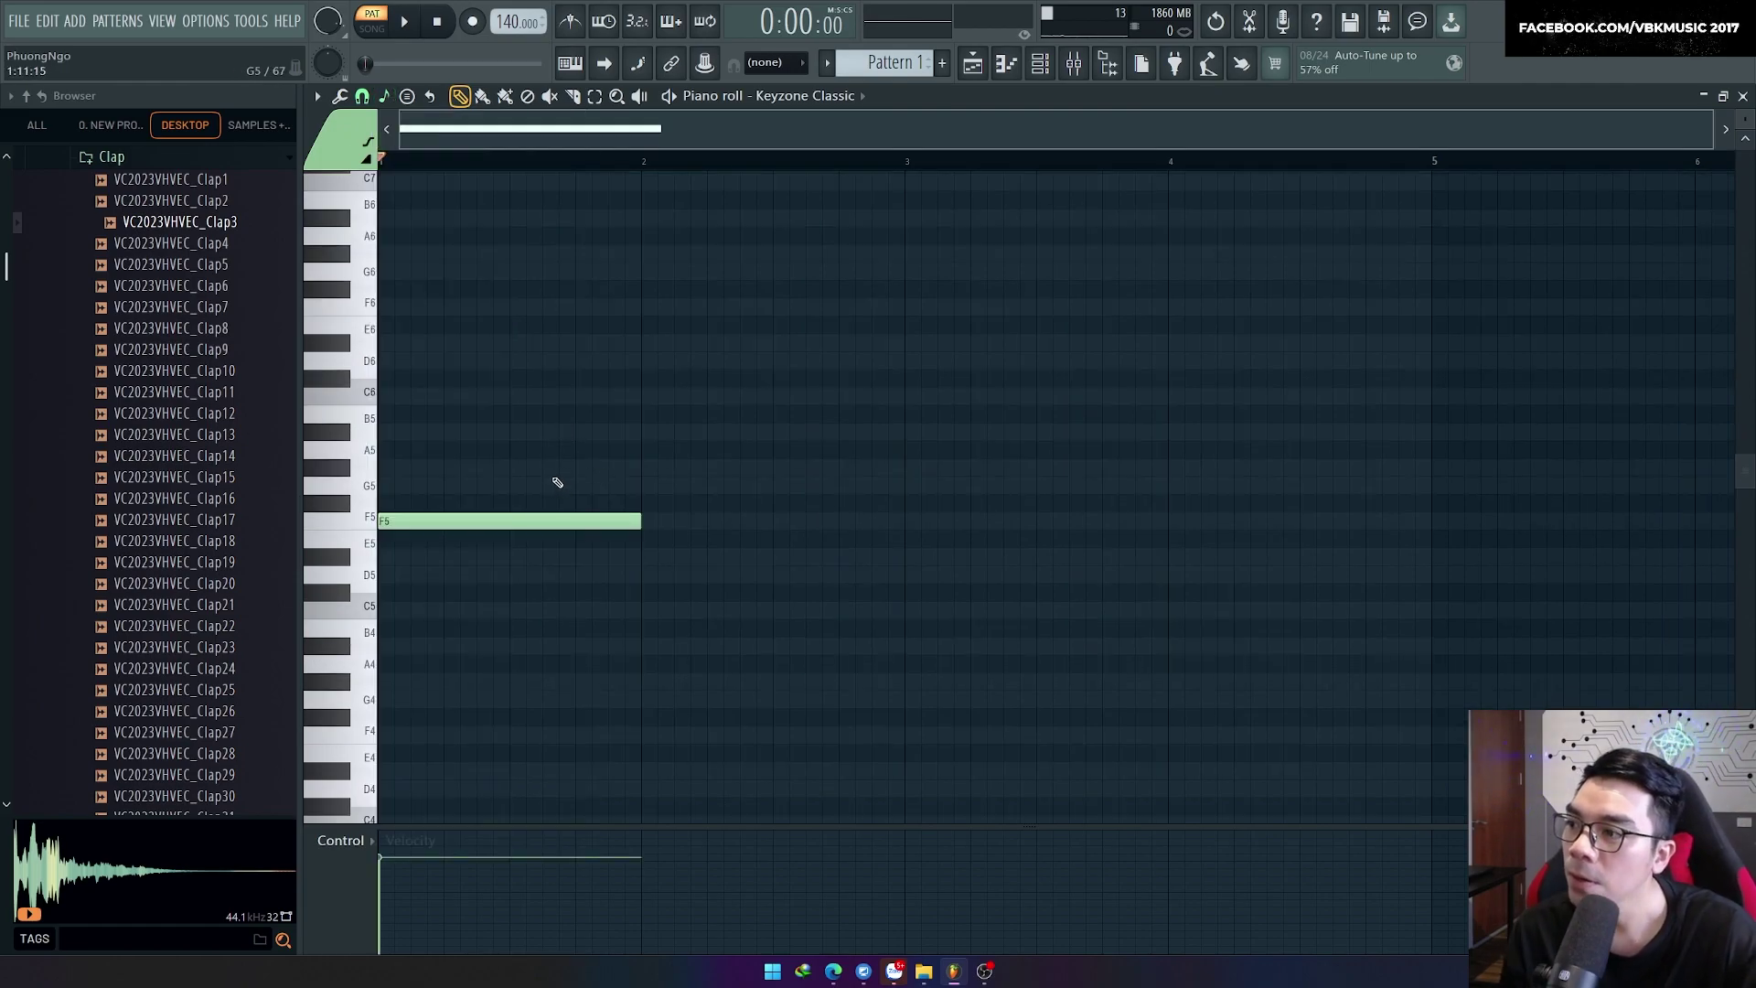
# Step: Replace the F5 test note in bar 1 with one-bar notes on D#6 and F6
pyautogui.rightClick(540, 520)
pyautogui.click(388, 344)
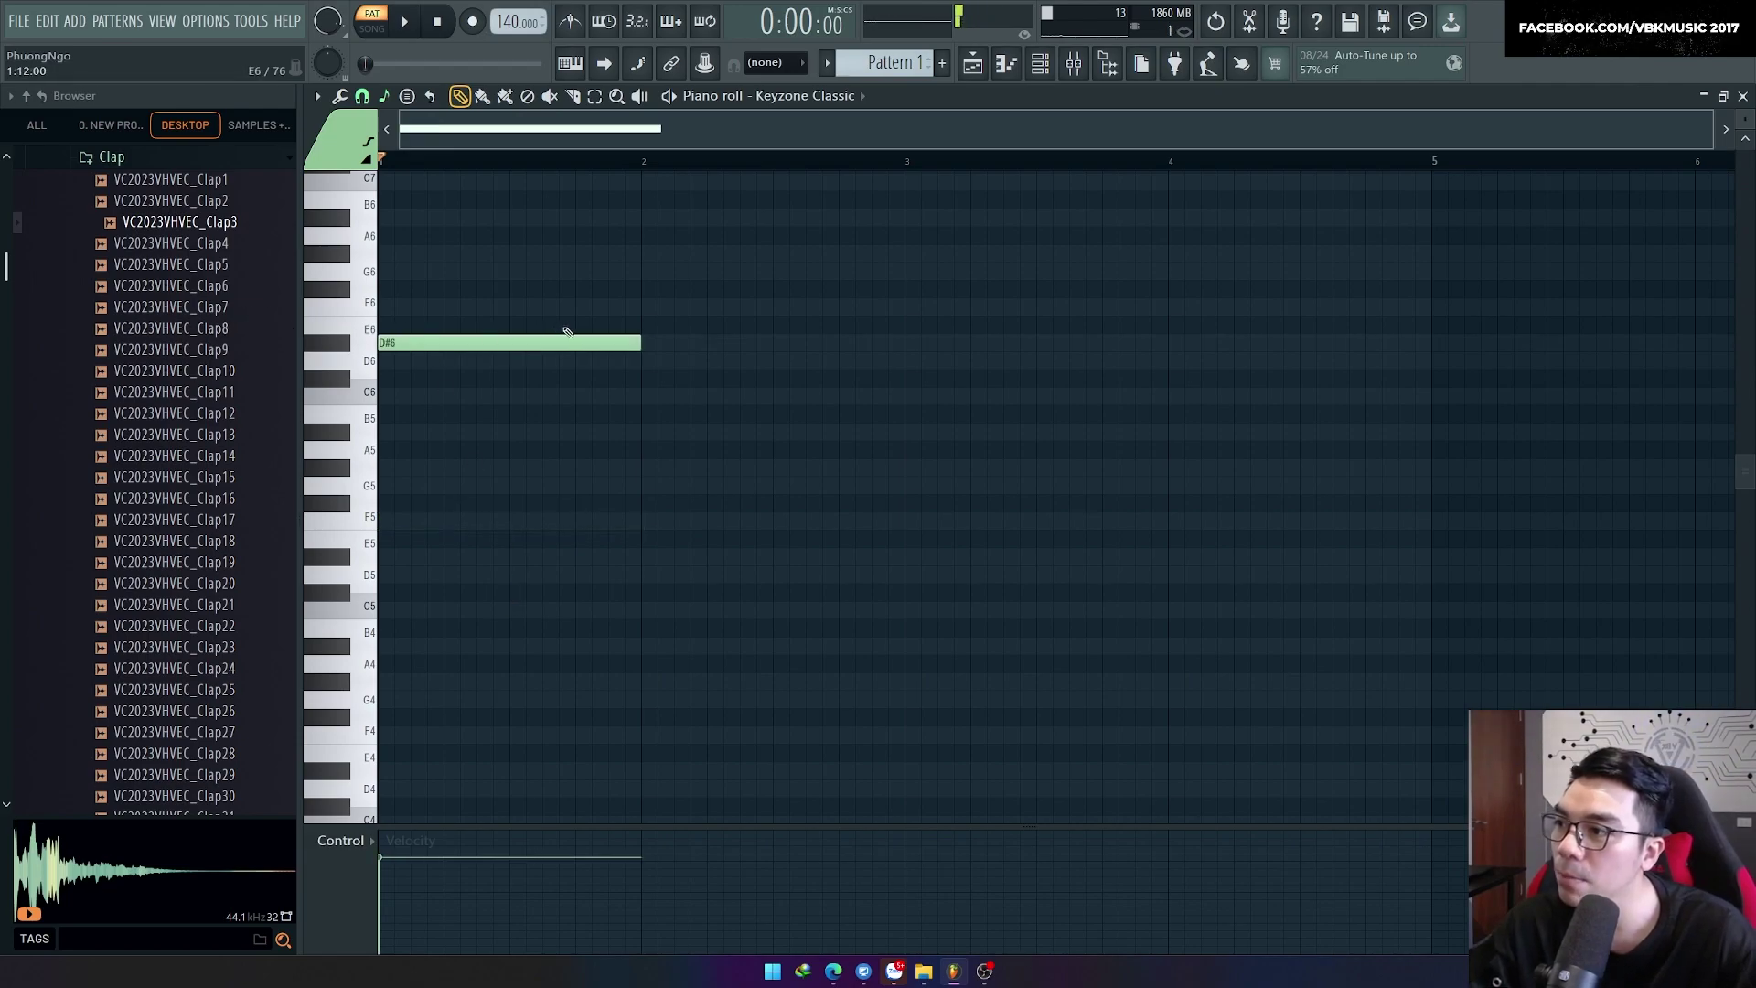
pyautogui.click(557, 308)
pyautogui.moveTo(618, 311); pyautogui.dragTo(431, 311)
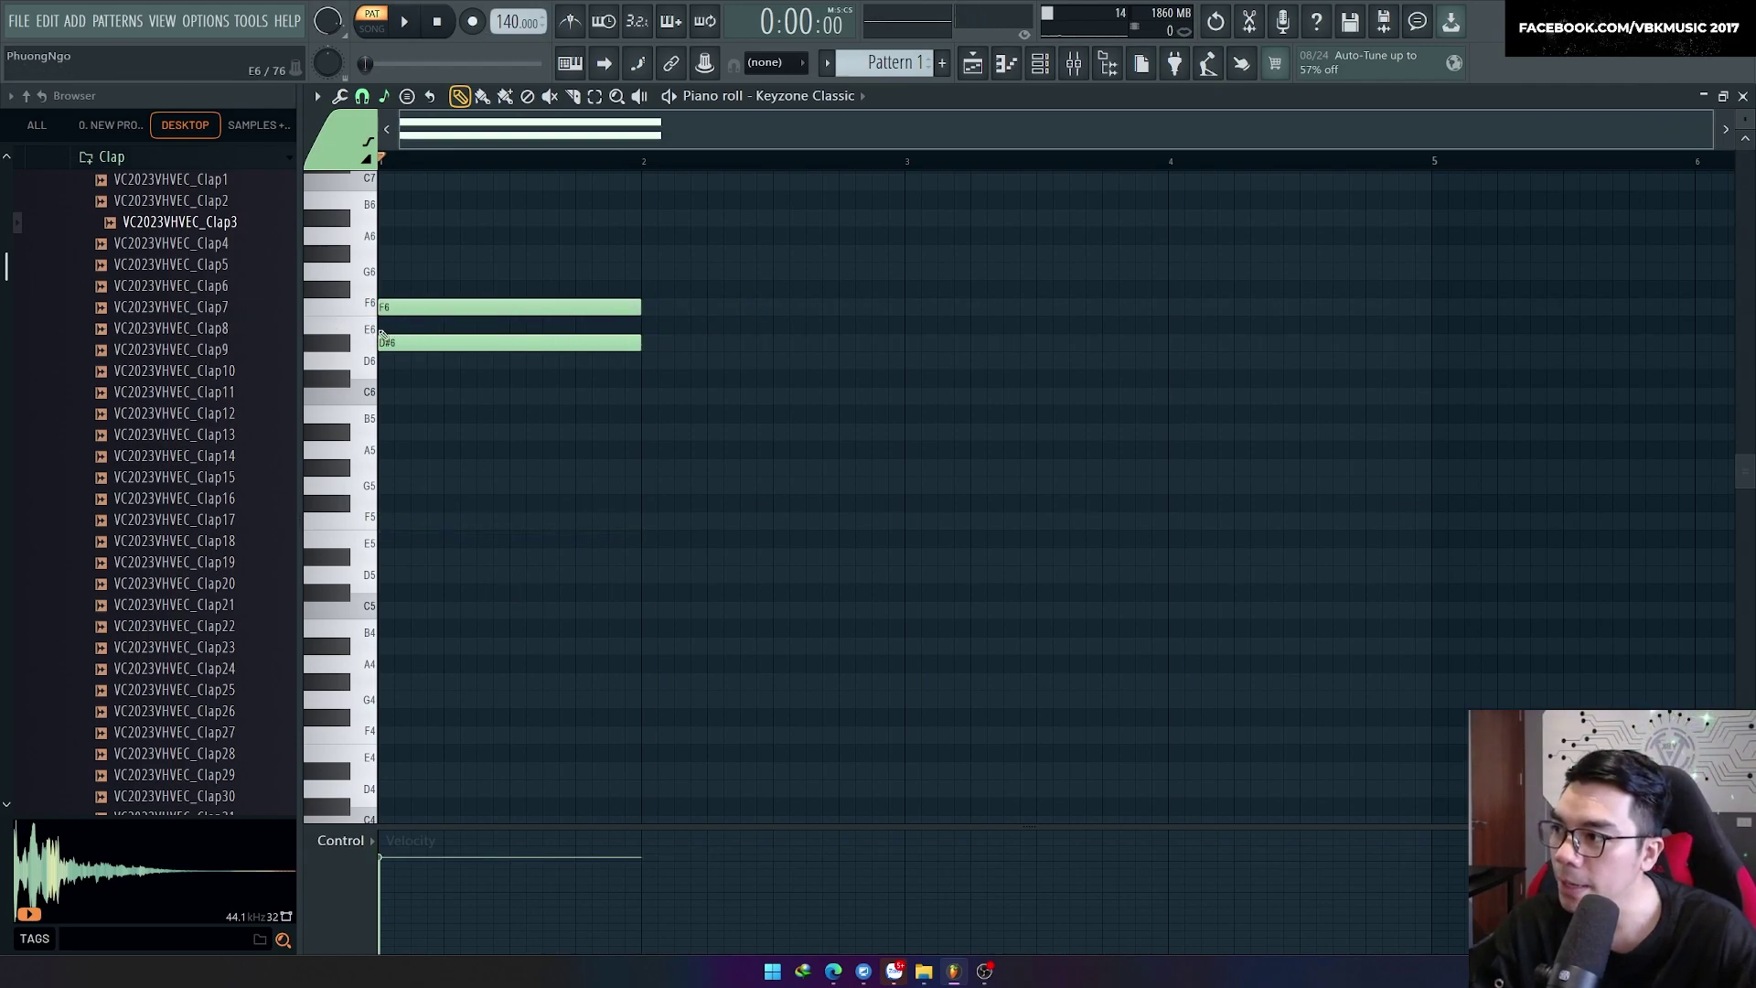
# Step: Switch the snapping scale to Major (Ionian) and delete the two test notes
pyautogui.click(381, 96)
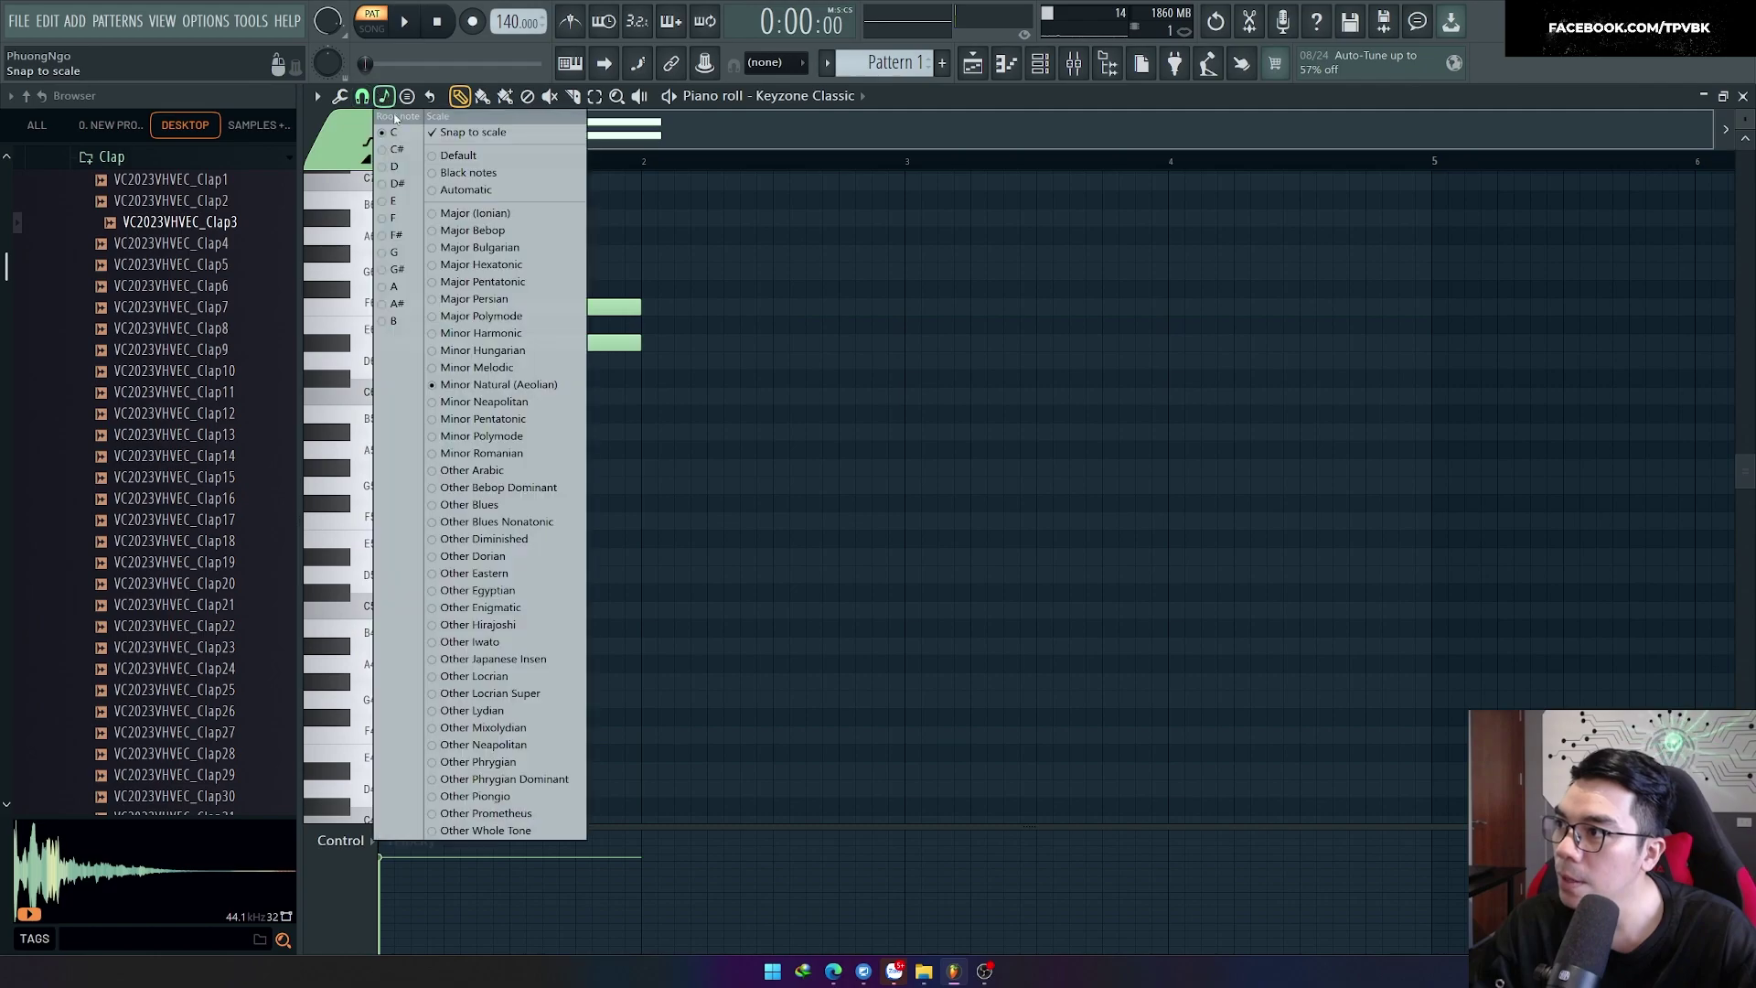
pyautogui.click(462, 216)
pyautogui.rightClick(476, 309)
pyautogui.rightClick(462, 345)
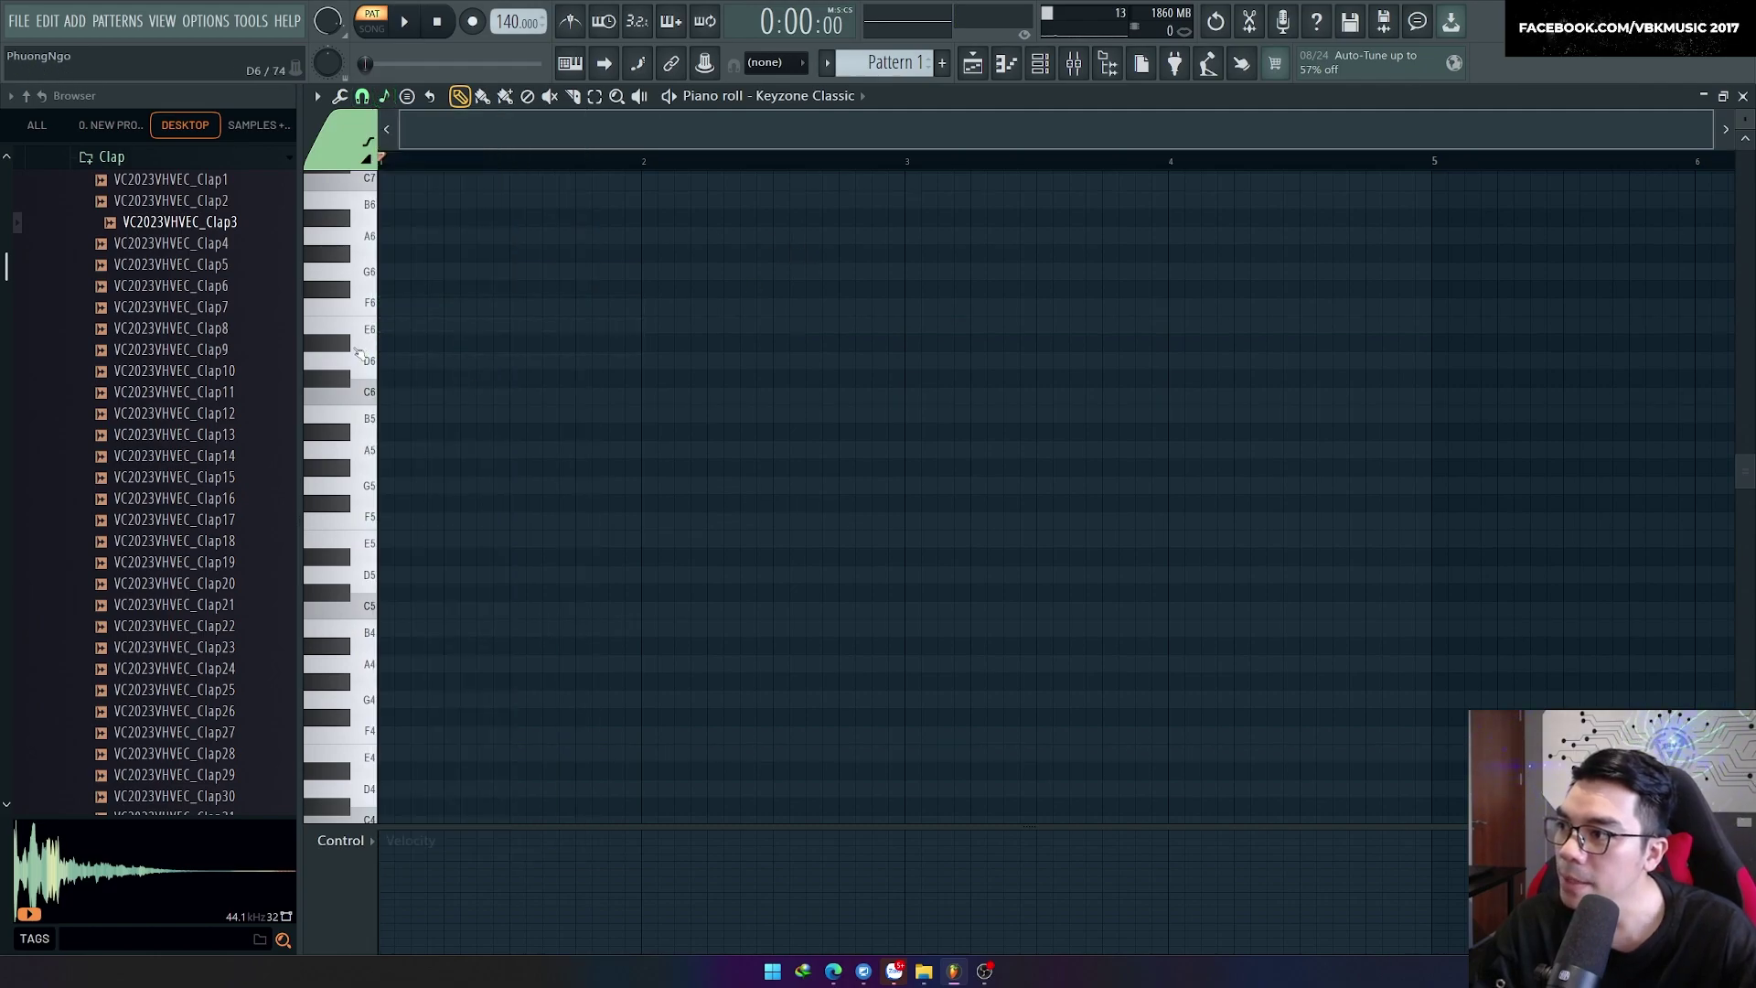
# Step: Place a descending run of overlapping notes G6, E6, C6, A5 and G5 starting in bar 1
pyautogui.click(392, 362)
pyautogui.click(392, 327)
pyautogui.moveTo(415, 327); pyautogui.dragTo(690, 313)
pyautogui.moveTo(406, 271); pyautogui.dragTo(390, 272)
pyautogui.click(469, 325)
pyautogui.click(502, 396)
pyautogui.click(584, 450)
pyautogui.click(684, 486)
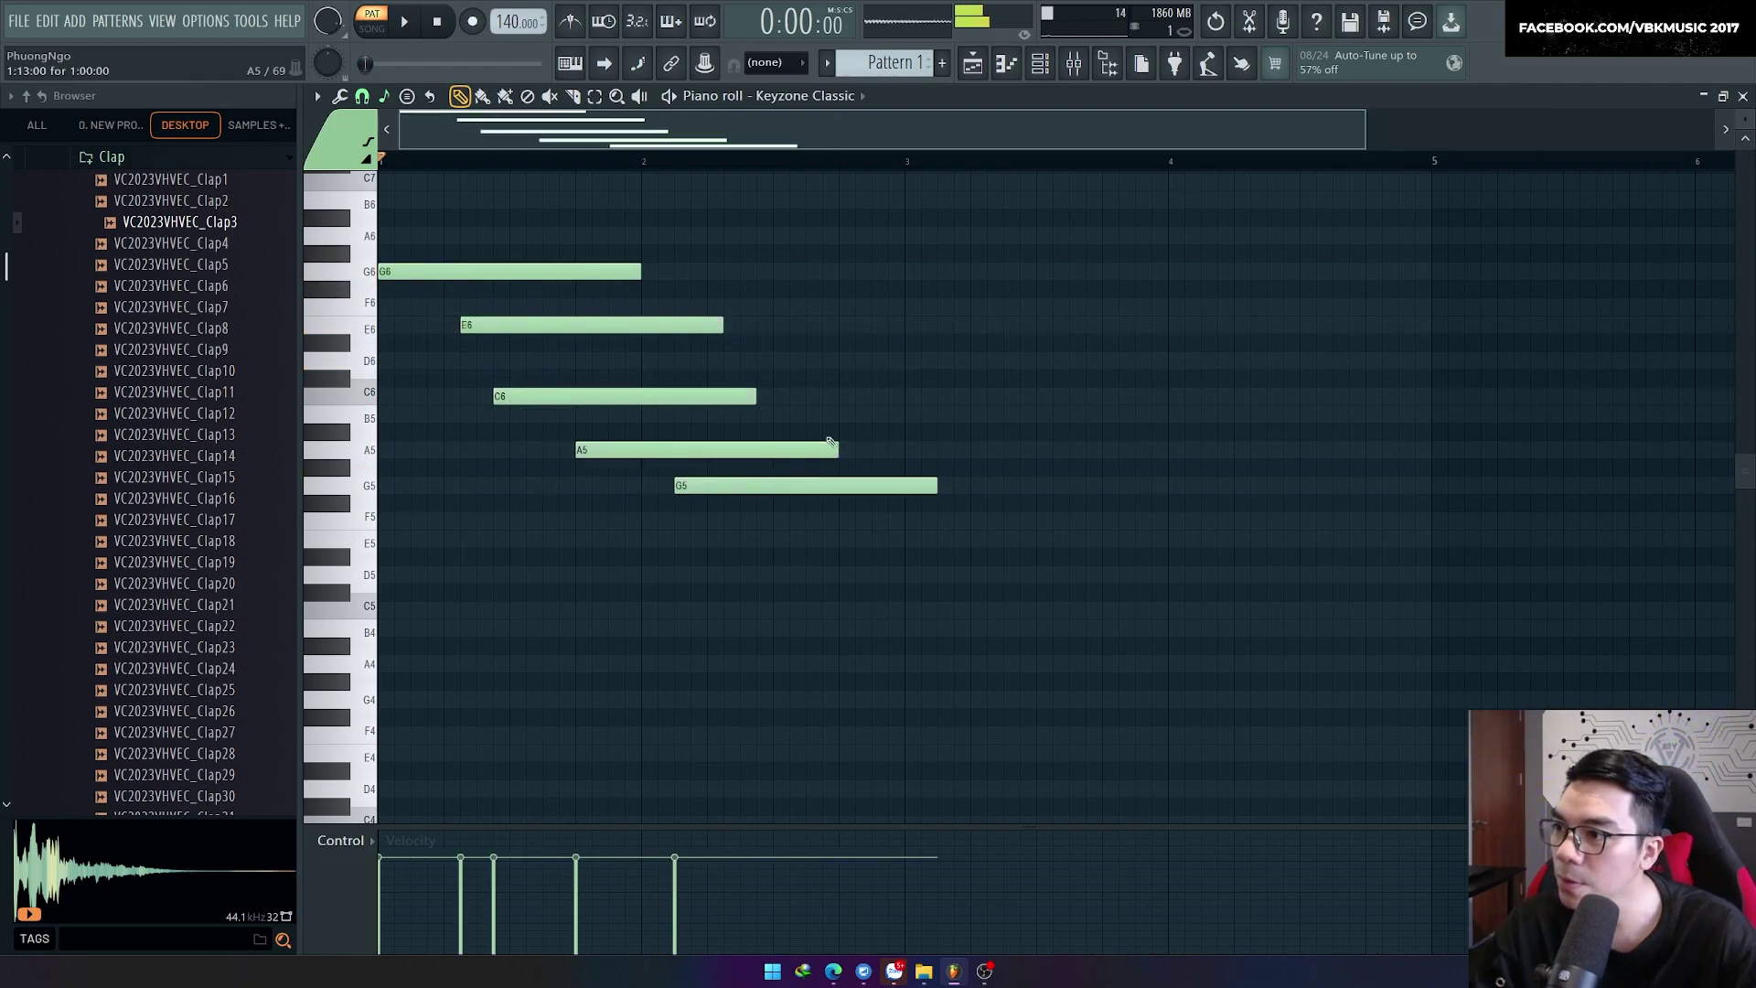
# Step: Scatter further in-scale notes on C6, F6, G6, A5, E5, B5 and A4 from late bar 2 to bar 5
pyautogui.click(831, 396)
pyautogui.click(848, 308)
pyautogui.click(950, 272)
pyautogui.click(1159, 450)
pyautogui.click(1160, 539)
pyautogui.click(1242, 415)
pyautogui.click(1440, 450)
pyautogui.click(1308, 664)
pyautogui.click(1143, 664)
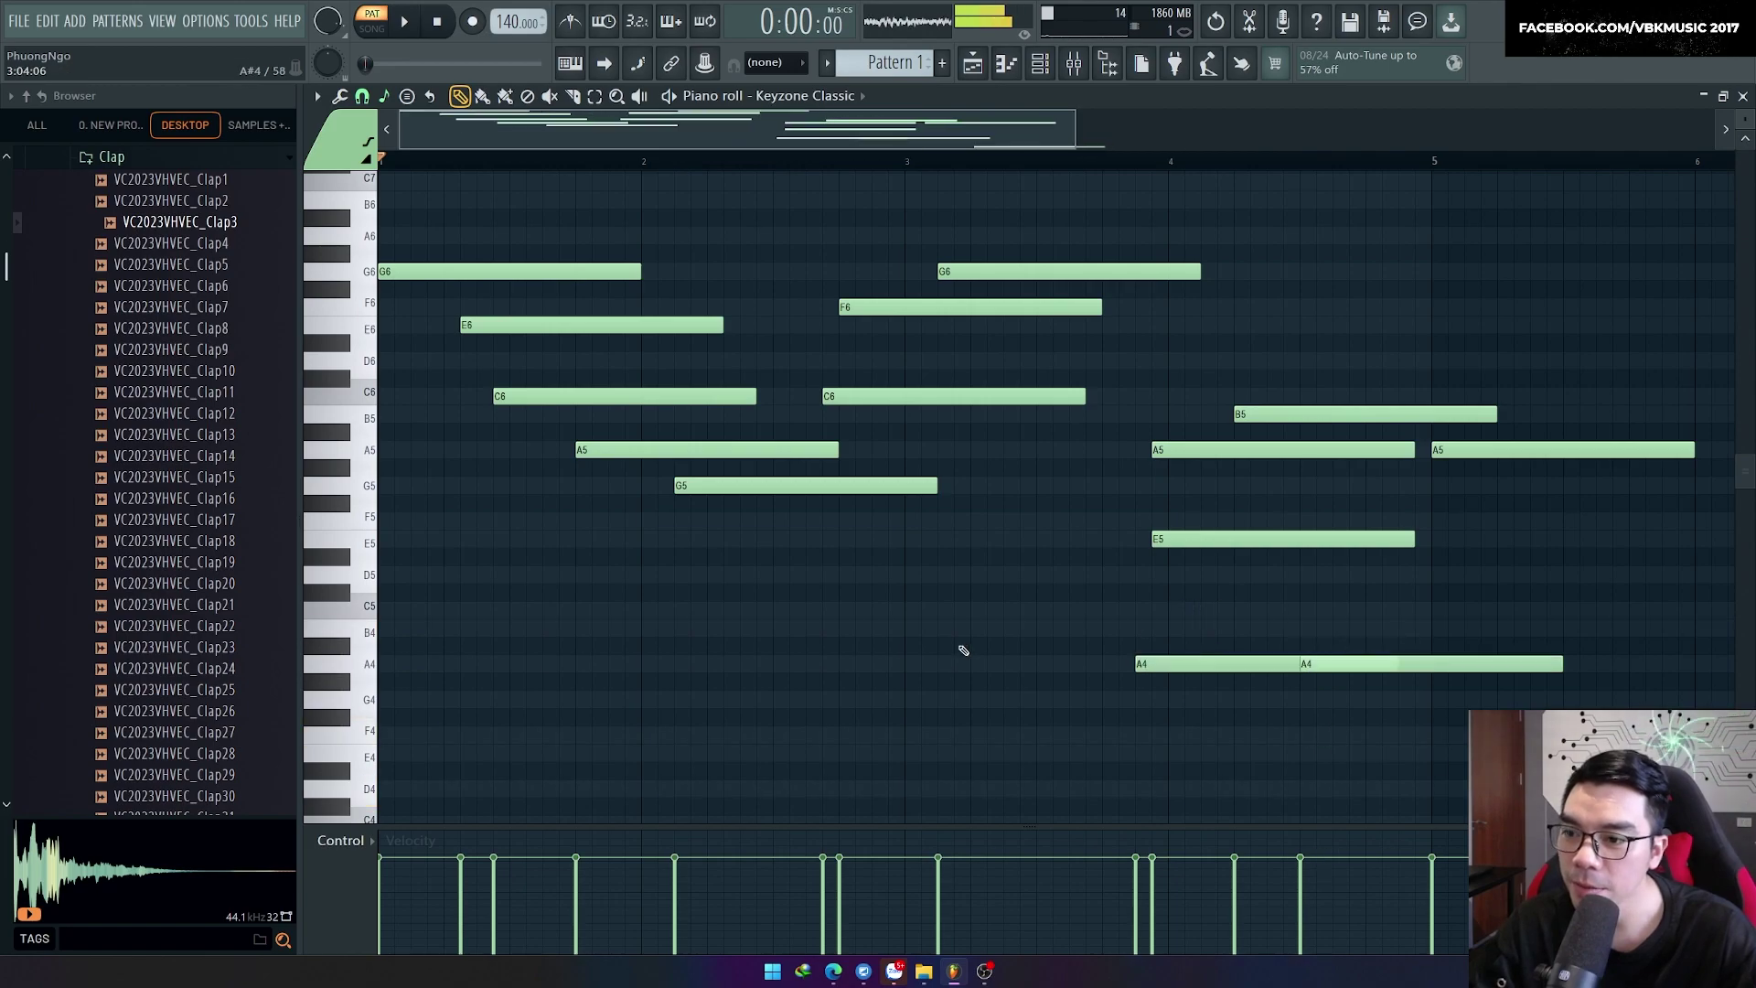
# Step: Fill bar 3 and early bar 4 with extra notes on F5, B4, G5, D6 and E6
pyautogui.click(929, 628)
pyautogui.click(979, 485)
pyautogui.moveTo(979, 486); pyautogui.dragTo(995, 486)
pyautogui.click(1077, 360)
pyautogui.click(1209, 325)
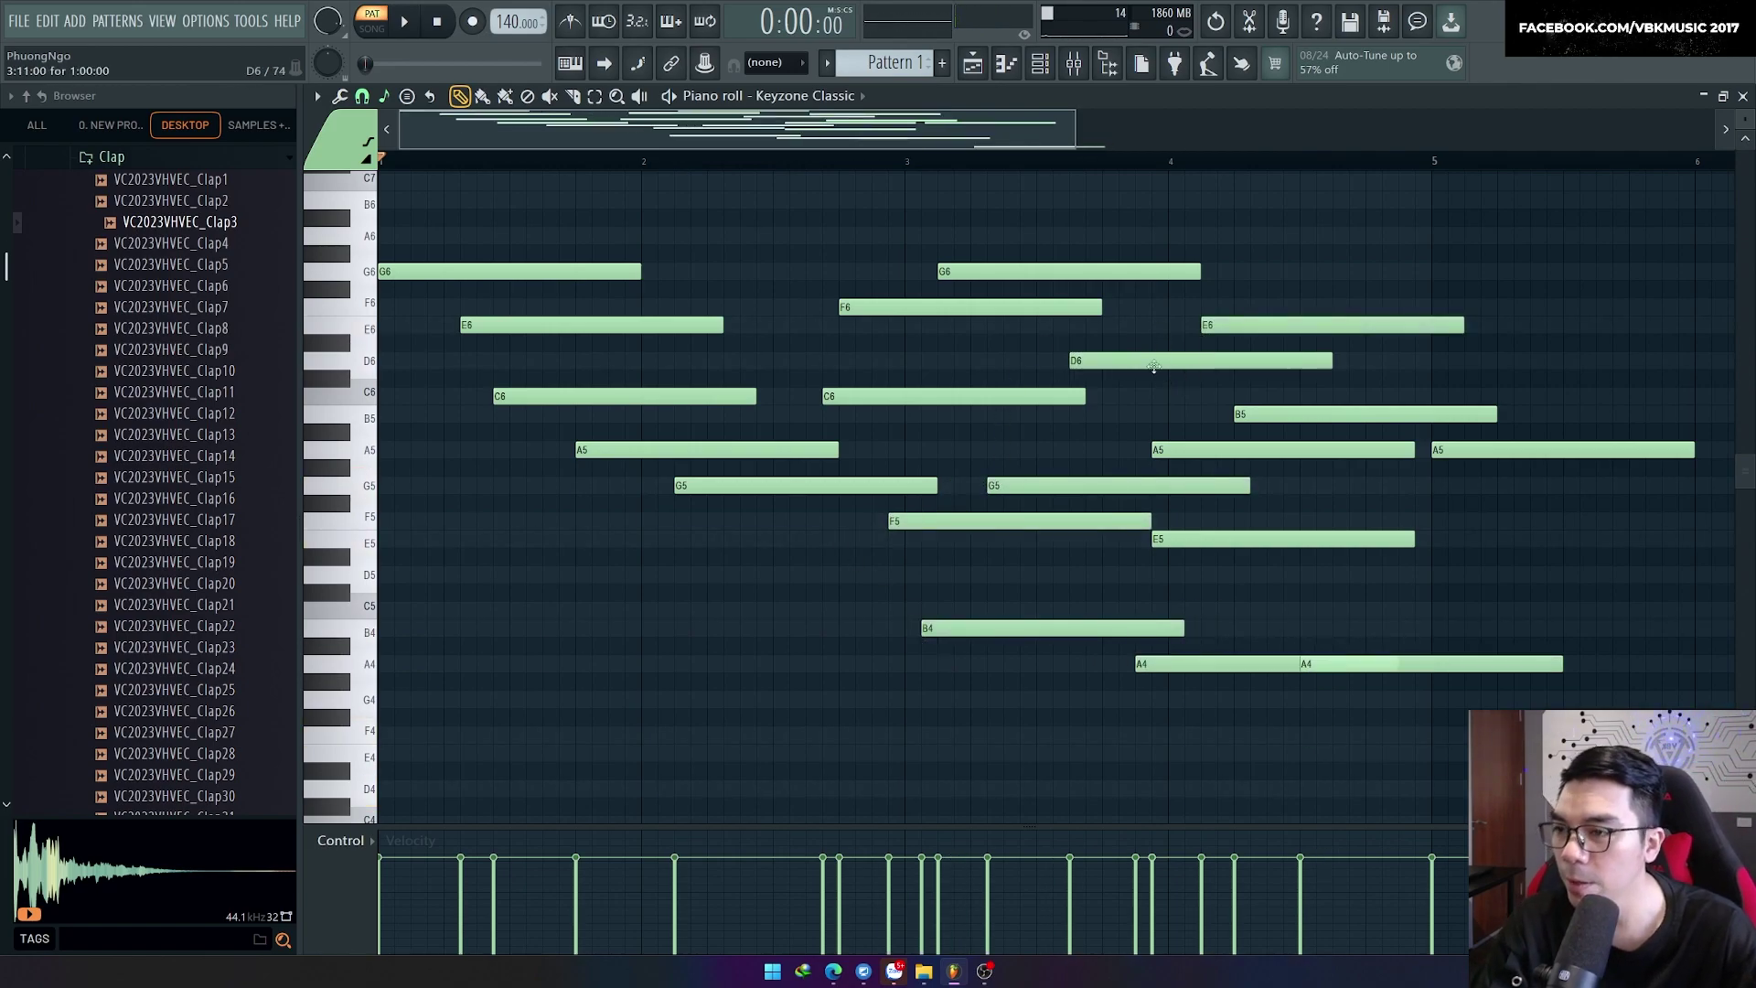
# Step: Apply quick legato to the scattered notes and play the pattern through
pyautogui.hotkey('ctrl', 'l')
pyautogui.press('space')
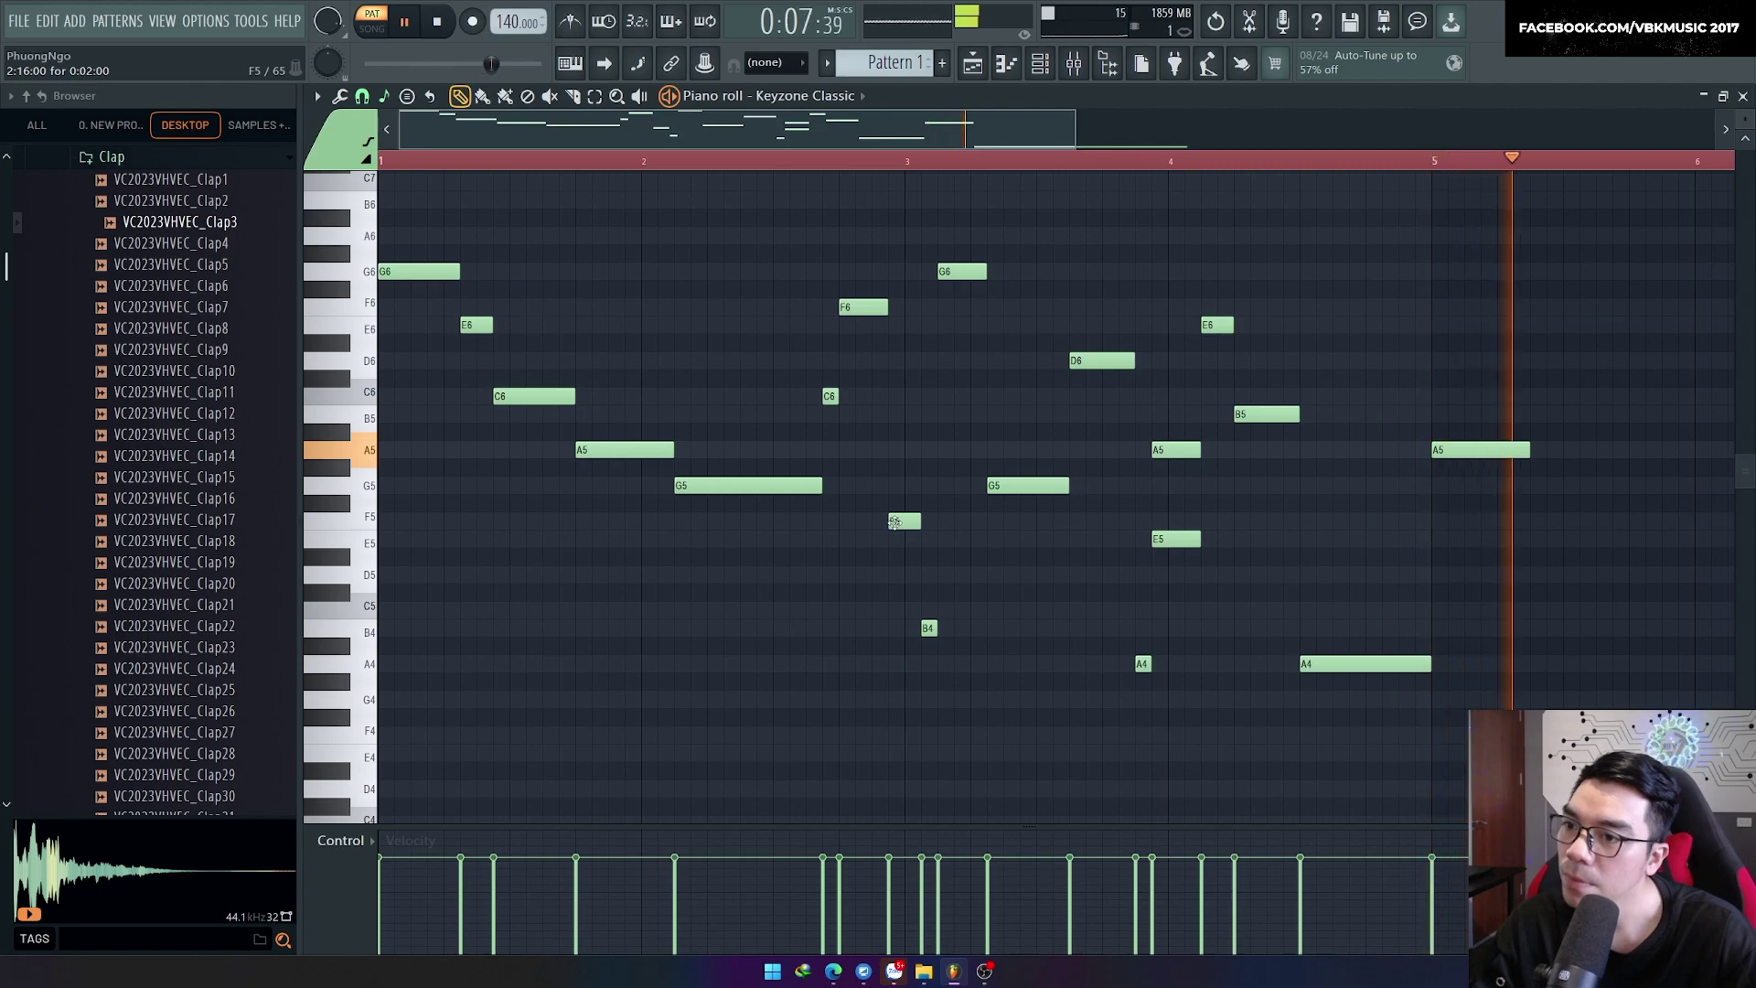
pyautogui.press('space')
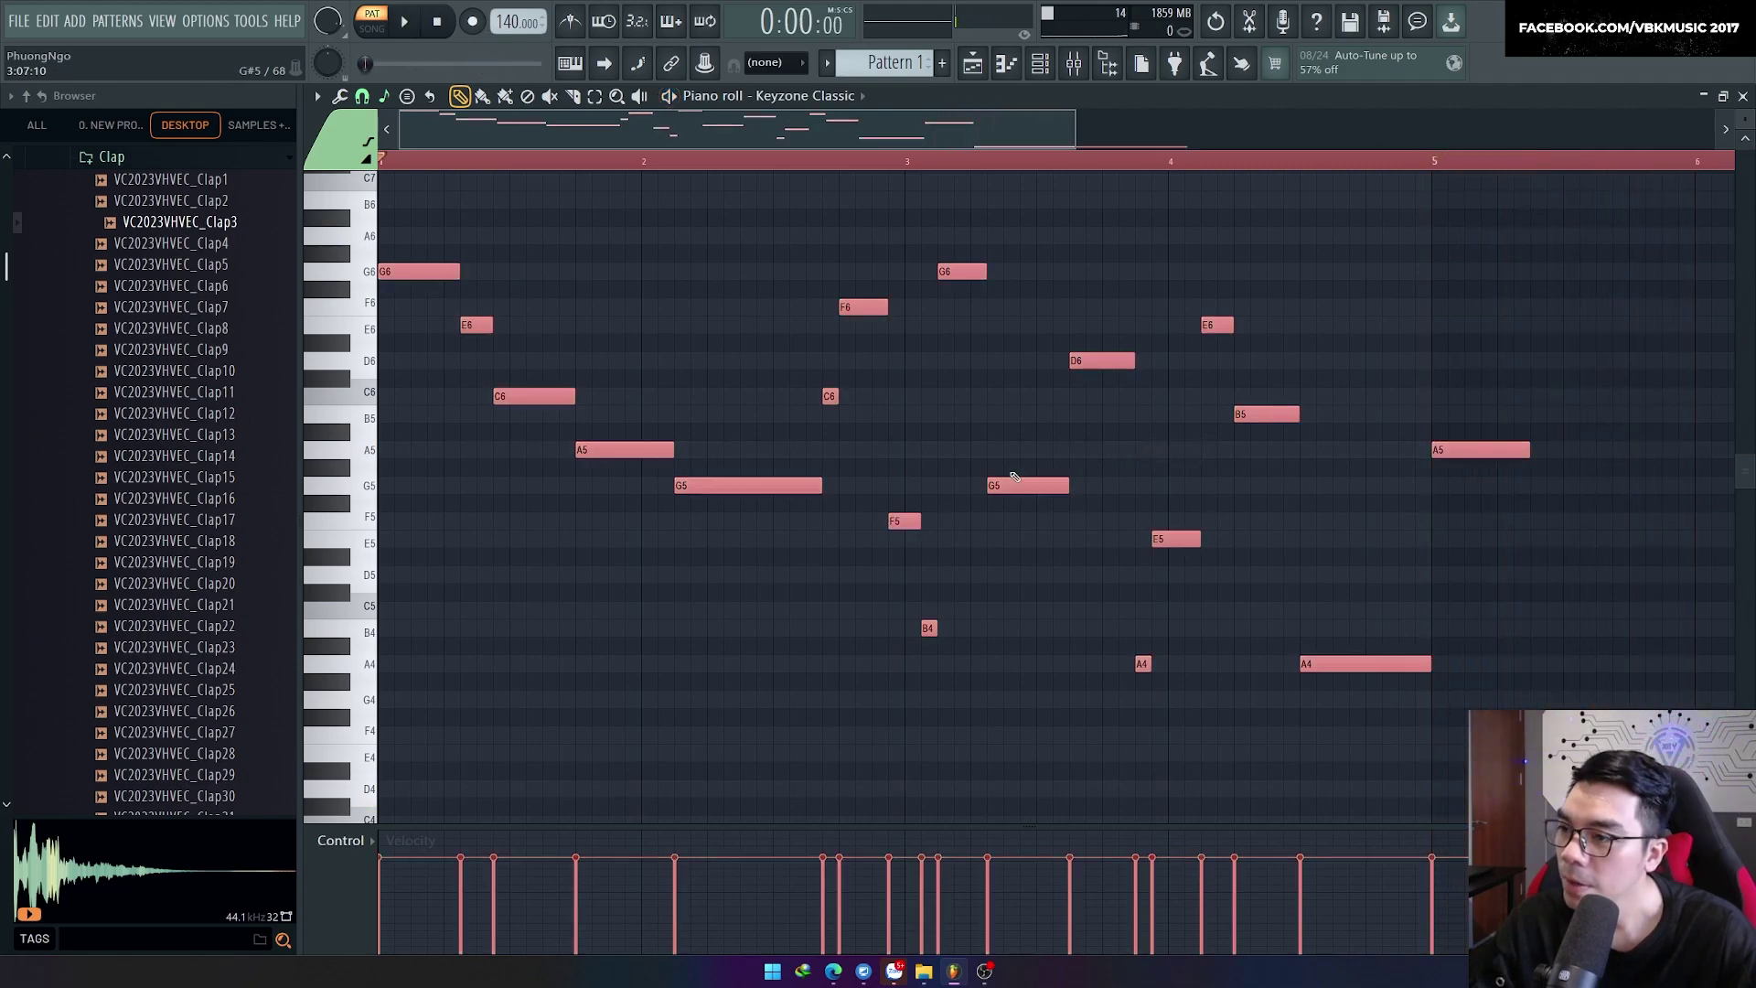
# Step: Select all the scattered notes and delete them
pyautogui.keyDown('ctrl'); pyautogui.click(1242, 703); pyautogui.keyUp('ctrl')
pyautogui.moveTo(1569, 813); pyautogui.dragTo(411, 209)
pyautogui.keyDown('ctrl'); pyautogui.click(598, 642); pyautogui.keyUp('ctrl')
pyautogui.moveTo(1596, 810); pyautogui.dragTo(397, 243)
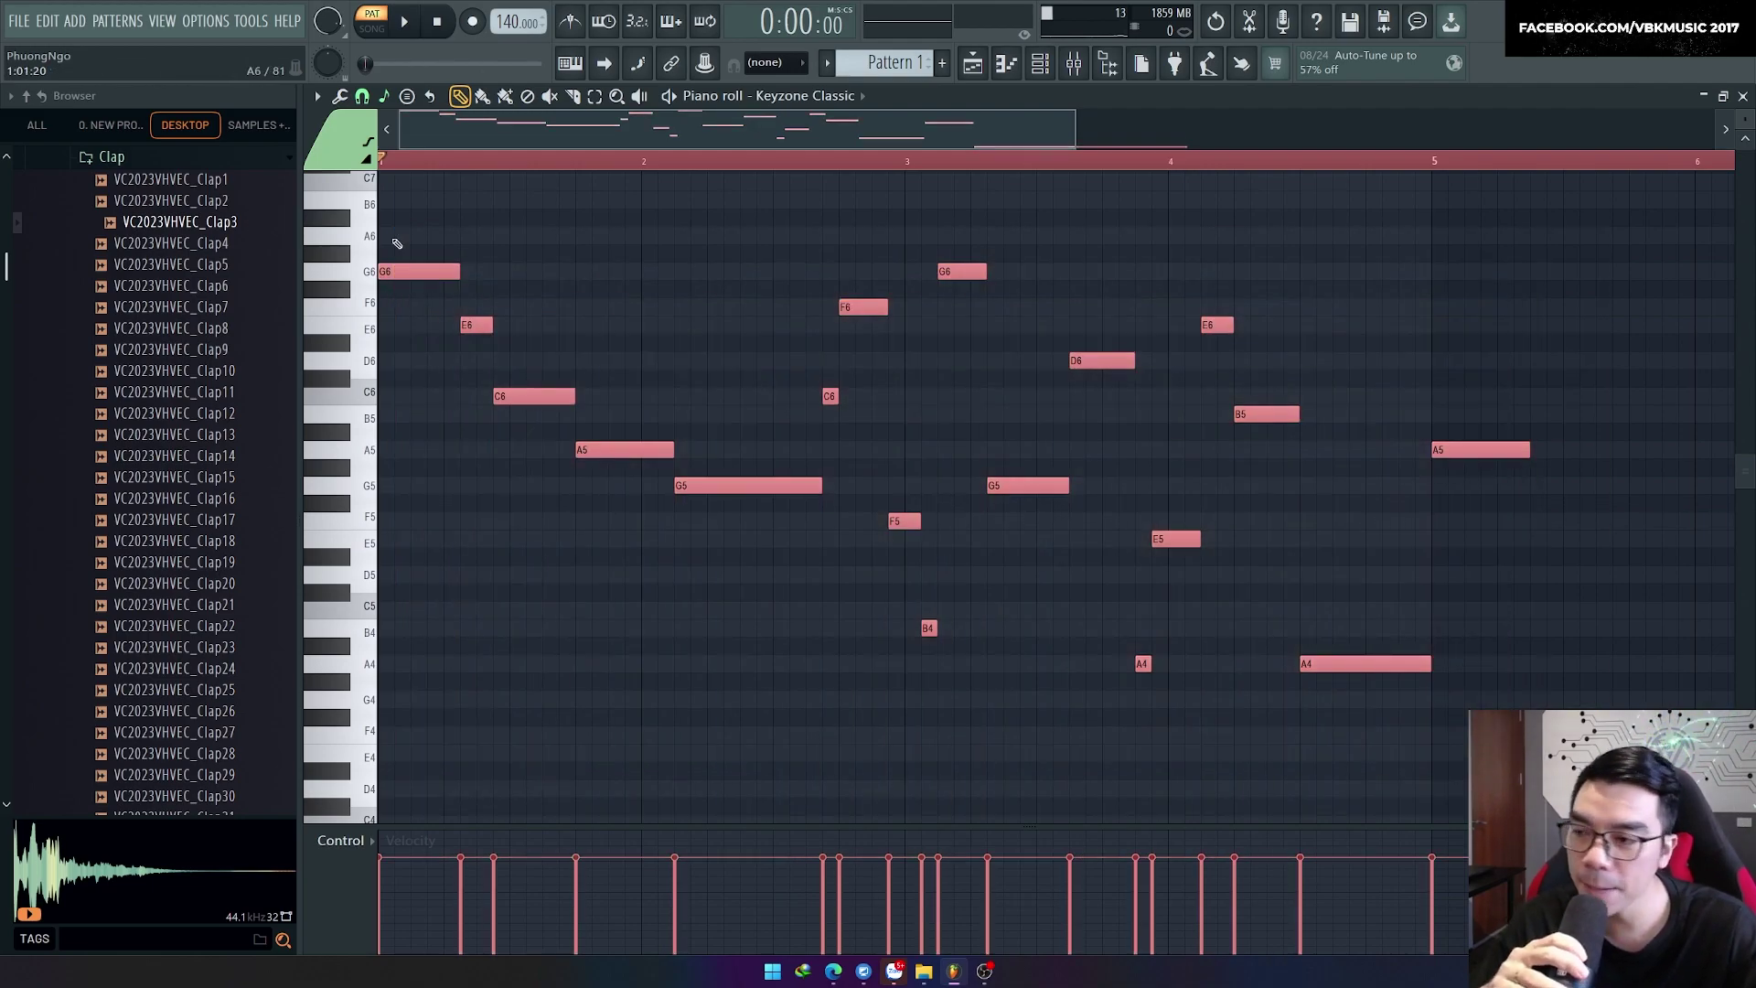
pyautogui.keyDown('ctrl'); pyautogui.click(585, 569); pyautogui.keyUp('ctrl')
pyautogui.hotkey('ctrl', 'a')
pyautogui.press('Delete')
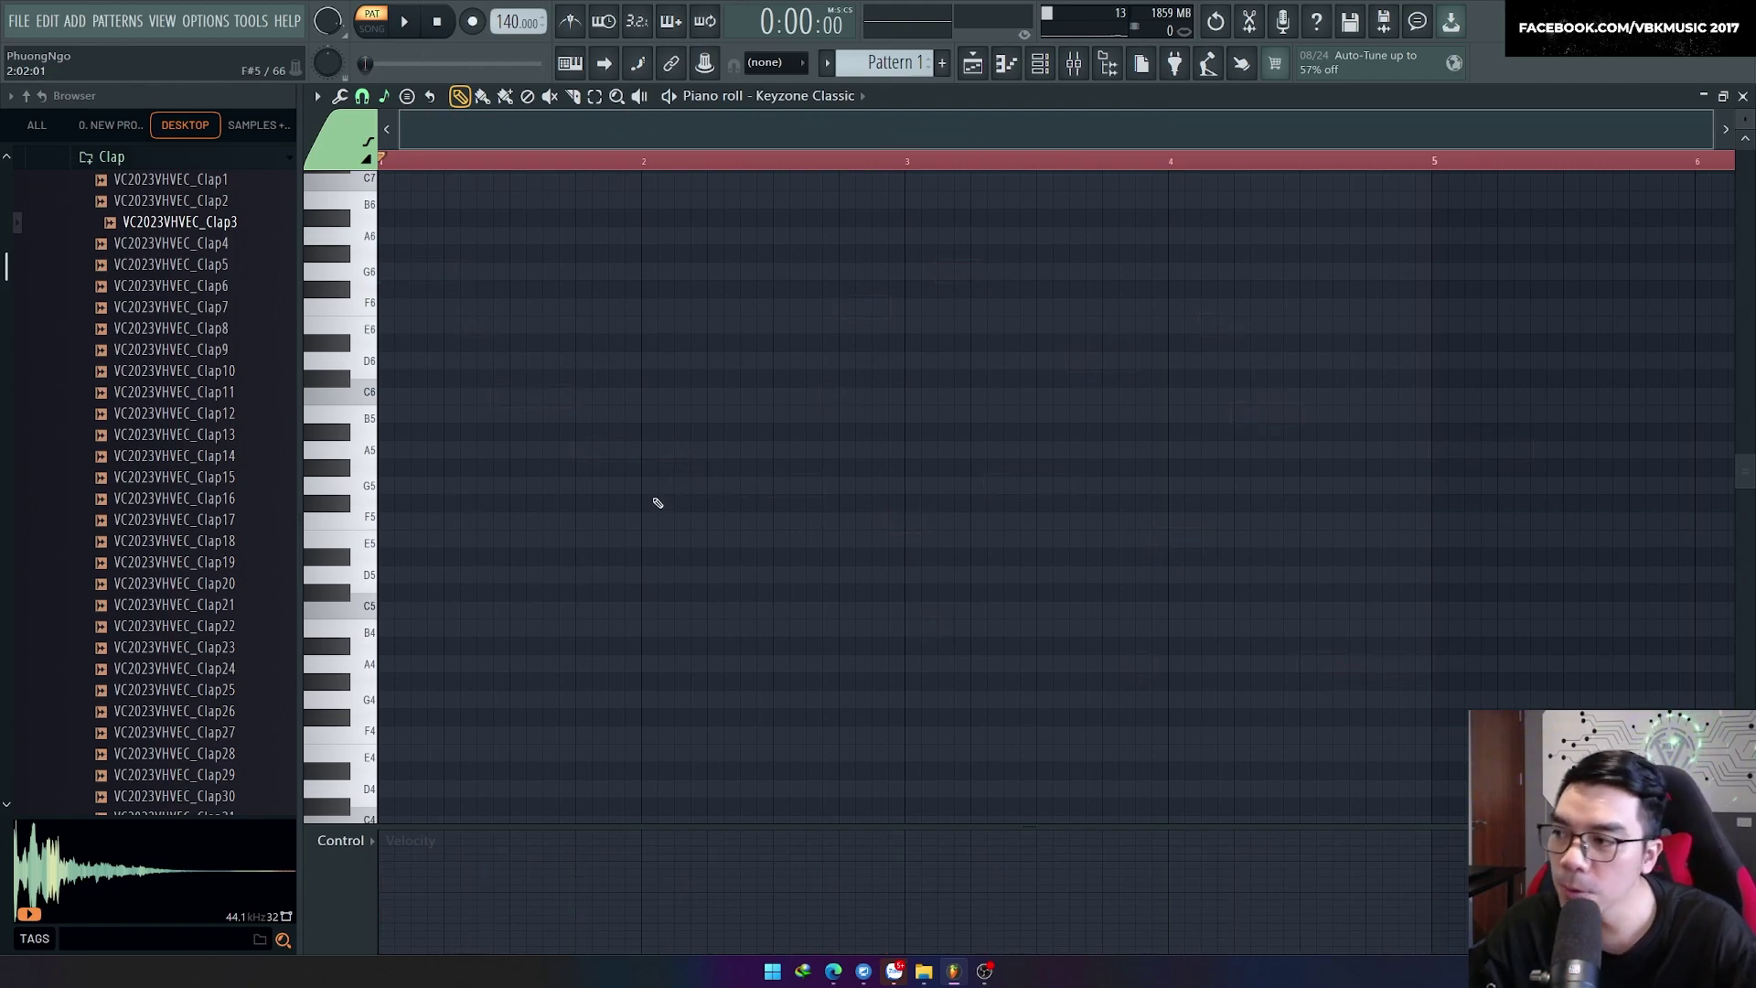
# Step: Draw one-bar root notes F5, G5, A5 and C6 in bars 1 to 4
pyautogui.click(389, 521)
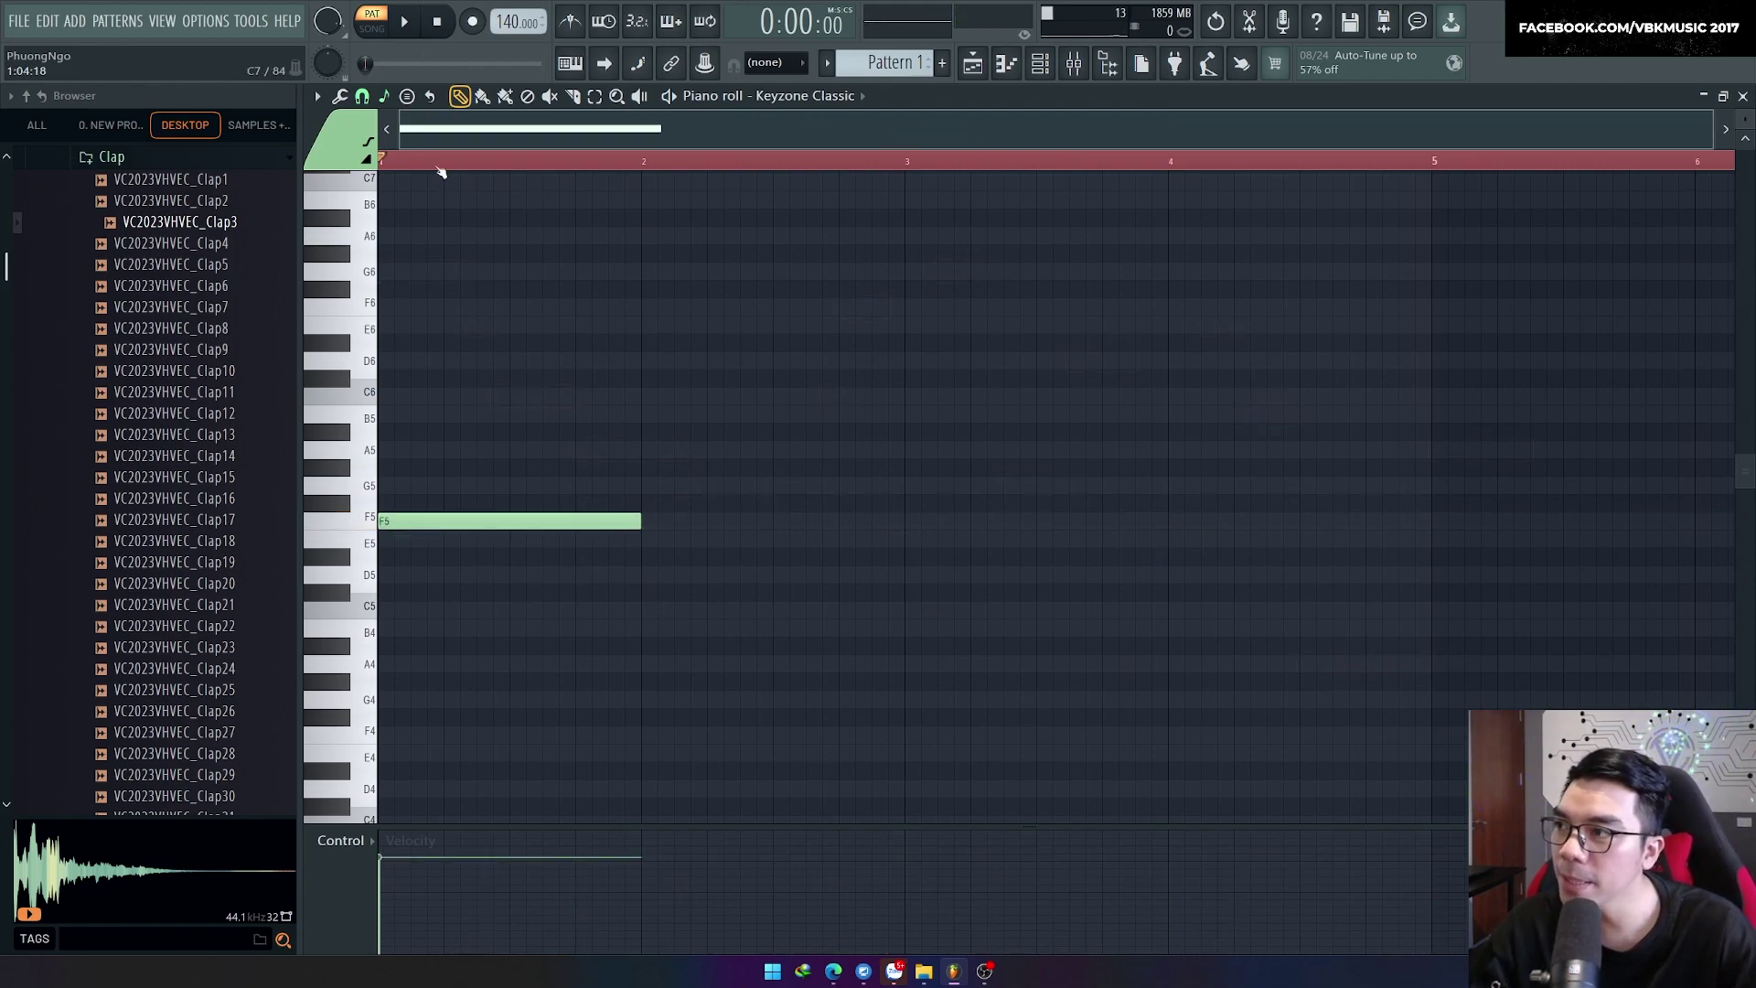
pyautogui.click(651, 574)
pyautogui.moveTo(652, 573); pyautogui.dragTo(652, 485)
pyautogui.click(907, 539)
pyautogui.moveTo(906, 542); pyautogui.dragTo(972, 449)
pyautogui.click(1195, 503)
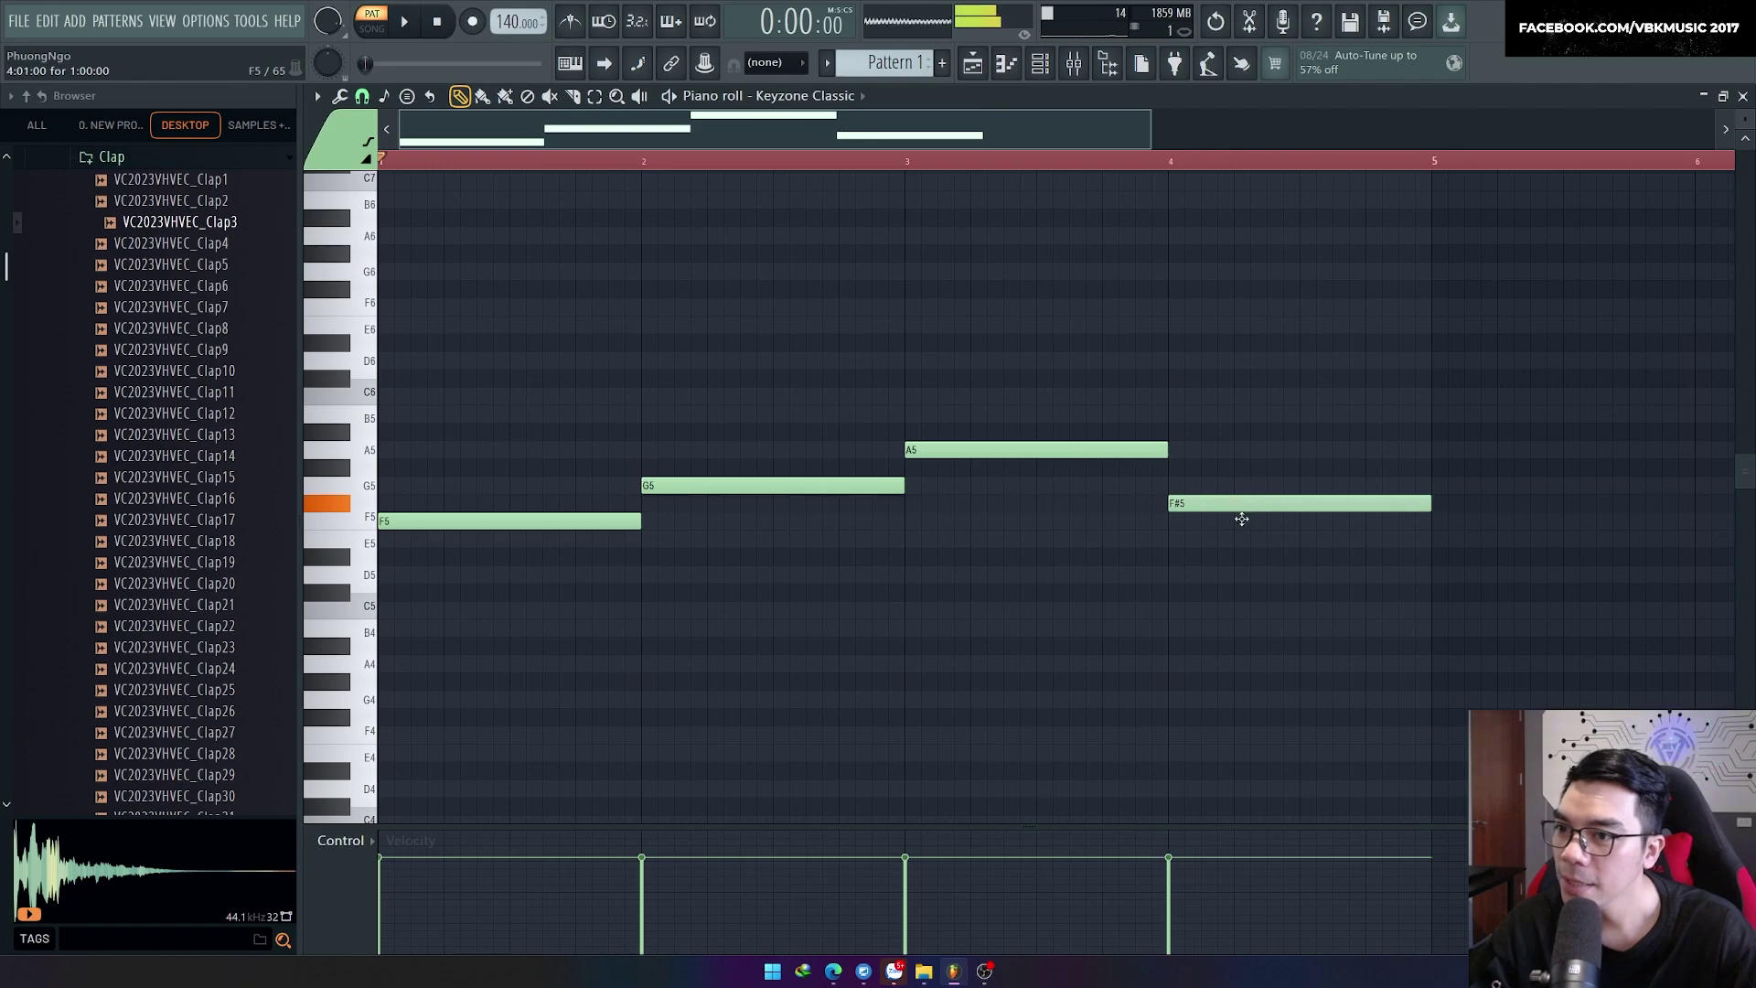
pyautogui.moveTo(1242, 519); pyautogui.dragTo(1242, 395)
# Step: Stack thirds and fifths above the four root notes to form triads, correcting the third chord's C#6 to C6
pyautogui.hotkey('ctrl', 'a')
pyautogui.moveTo(490, 521); pyautogui.dragTo(541, 446)
pyautogui.click(858, 578)
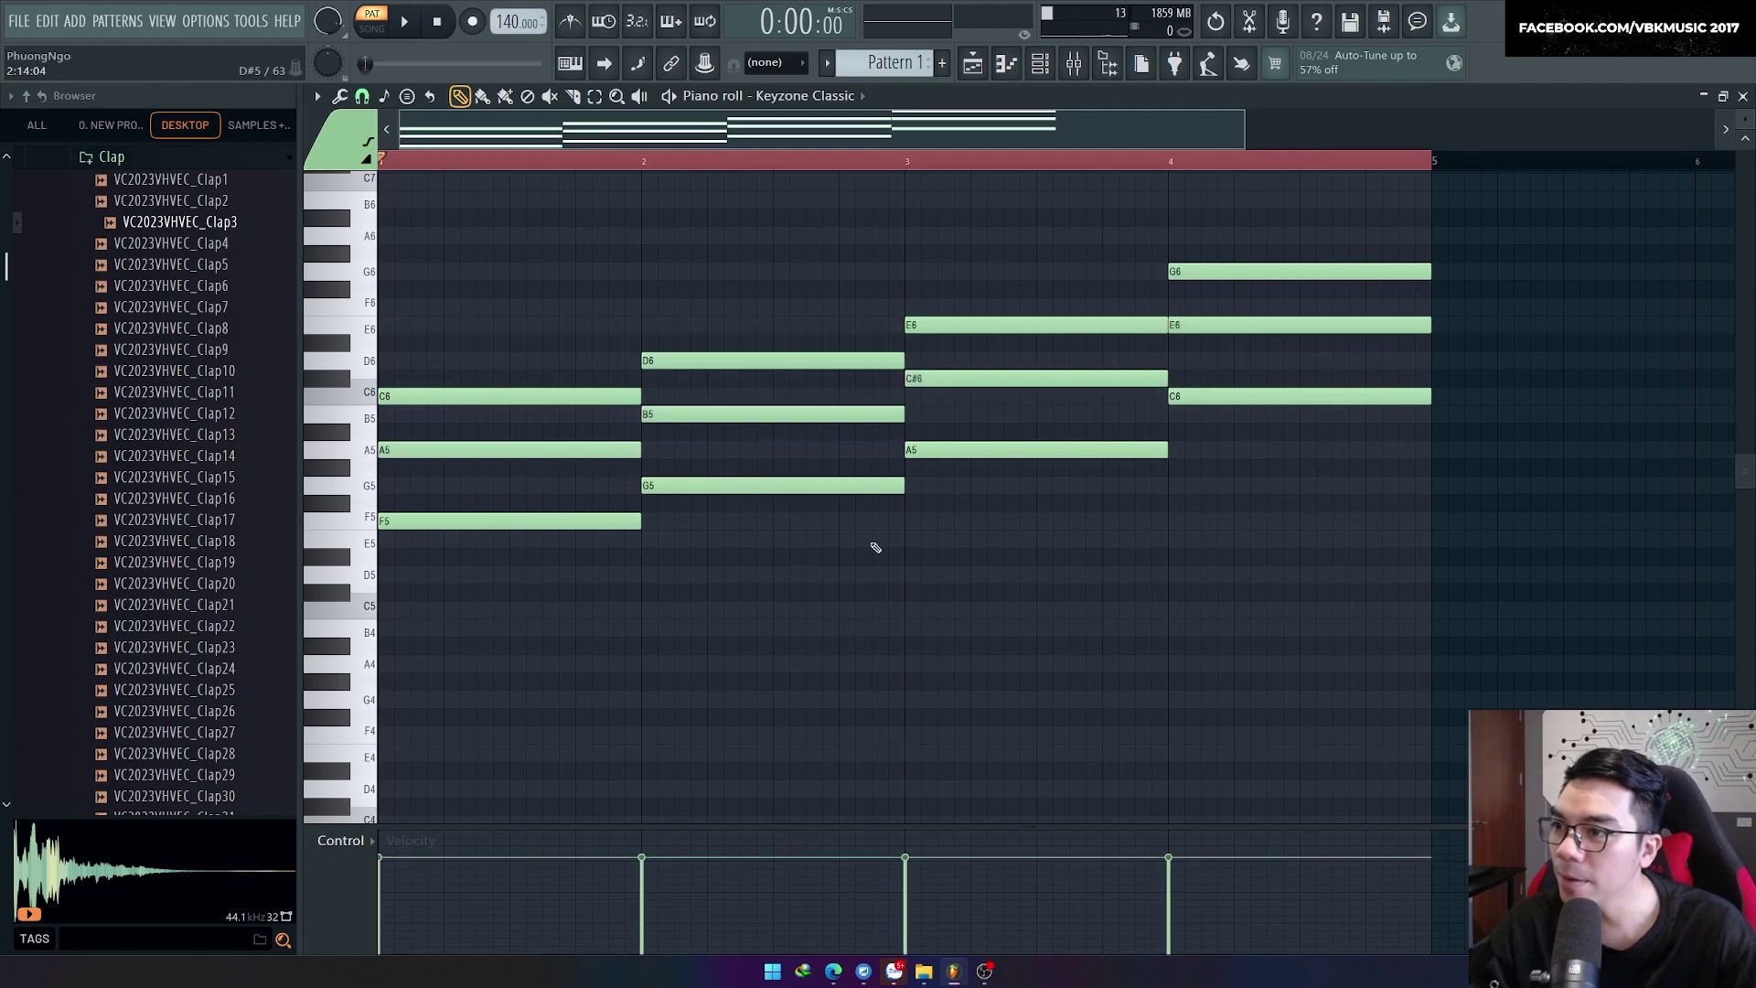
pyautogui.moveTo(967, 386); pyautogui.dragTo(966, 403)
pyautogui.moveTo(1200, 325); pyautogui.dragTo(1236, 323)
# Step: Play back the four-chord progression and delete all its notes
pyautogui.press('space')
pyautogui.hotkey('ctrl', 'a')
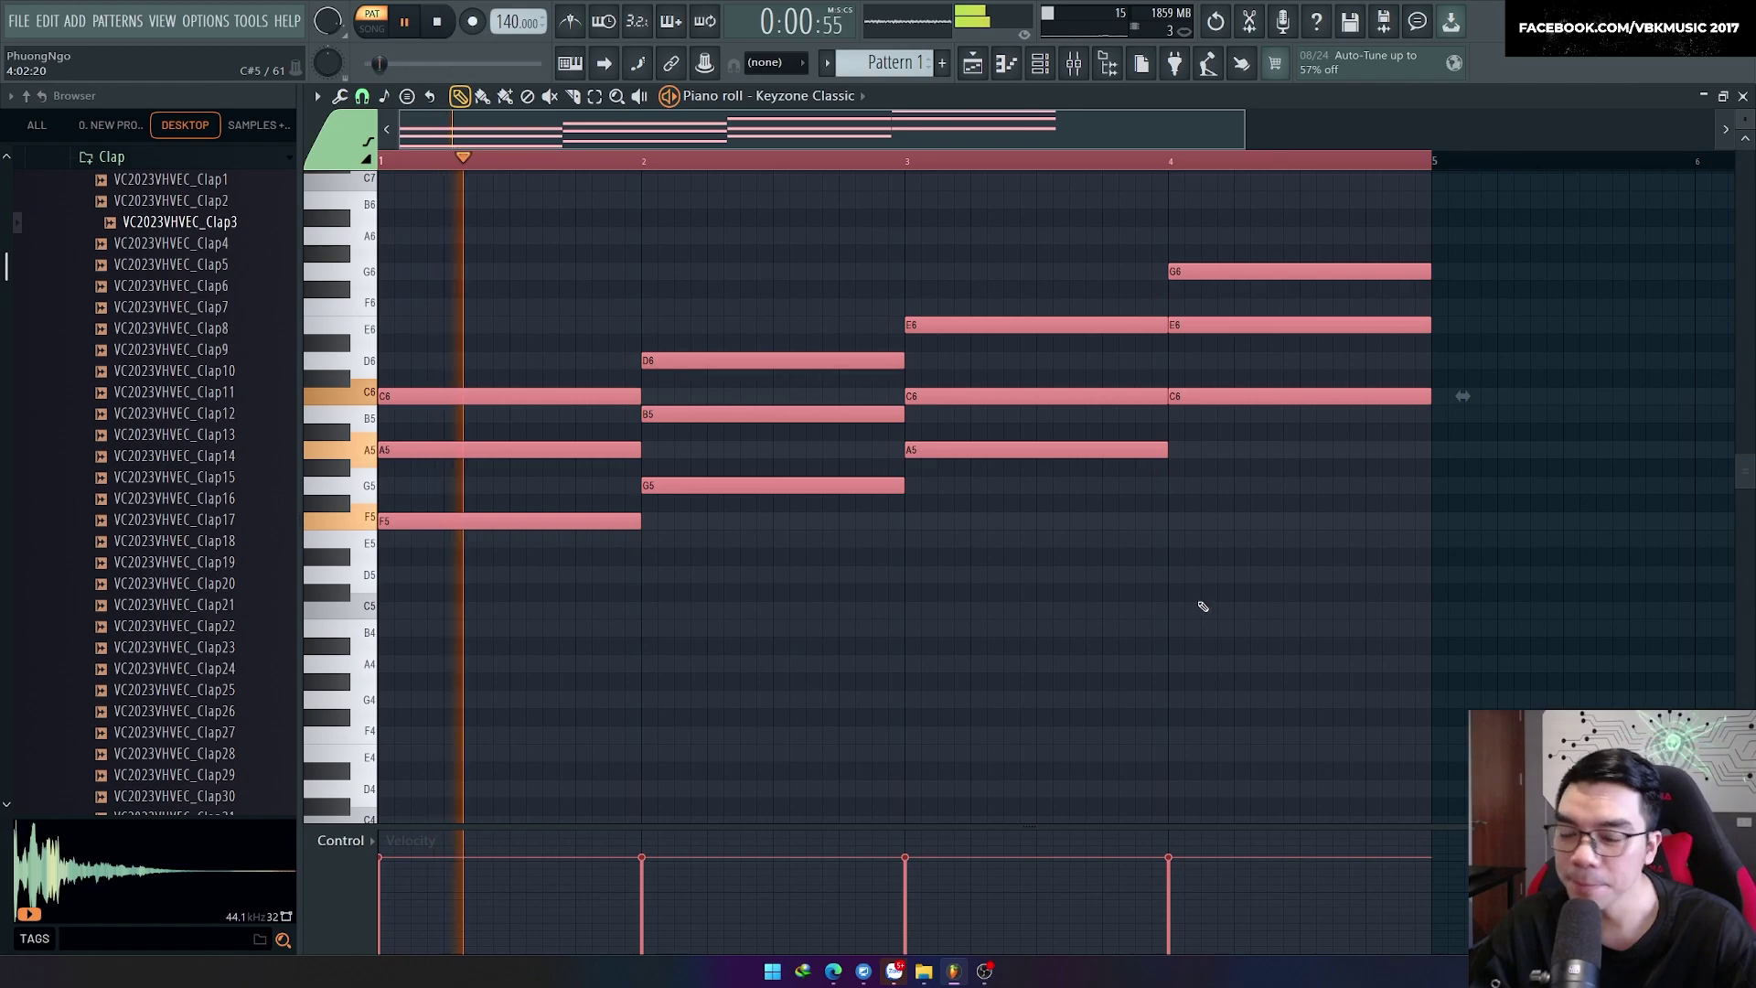
pyautogui.scroll(-2, 1189, 612)
pyautogui.click(1173, 618)
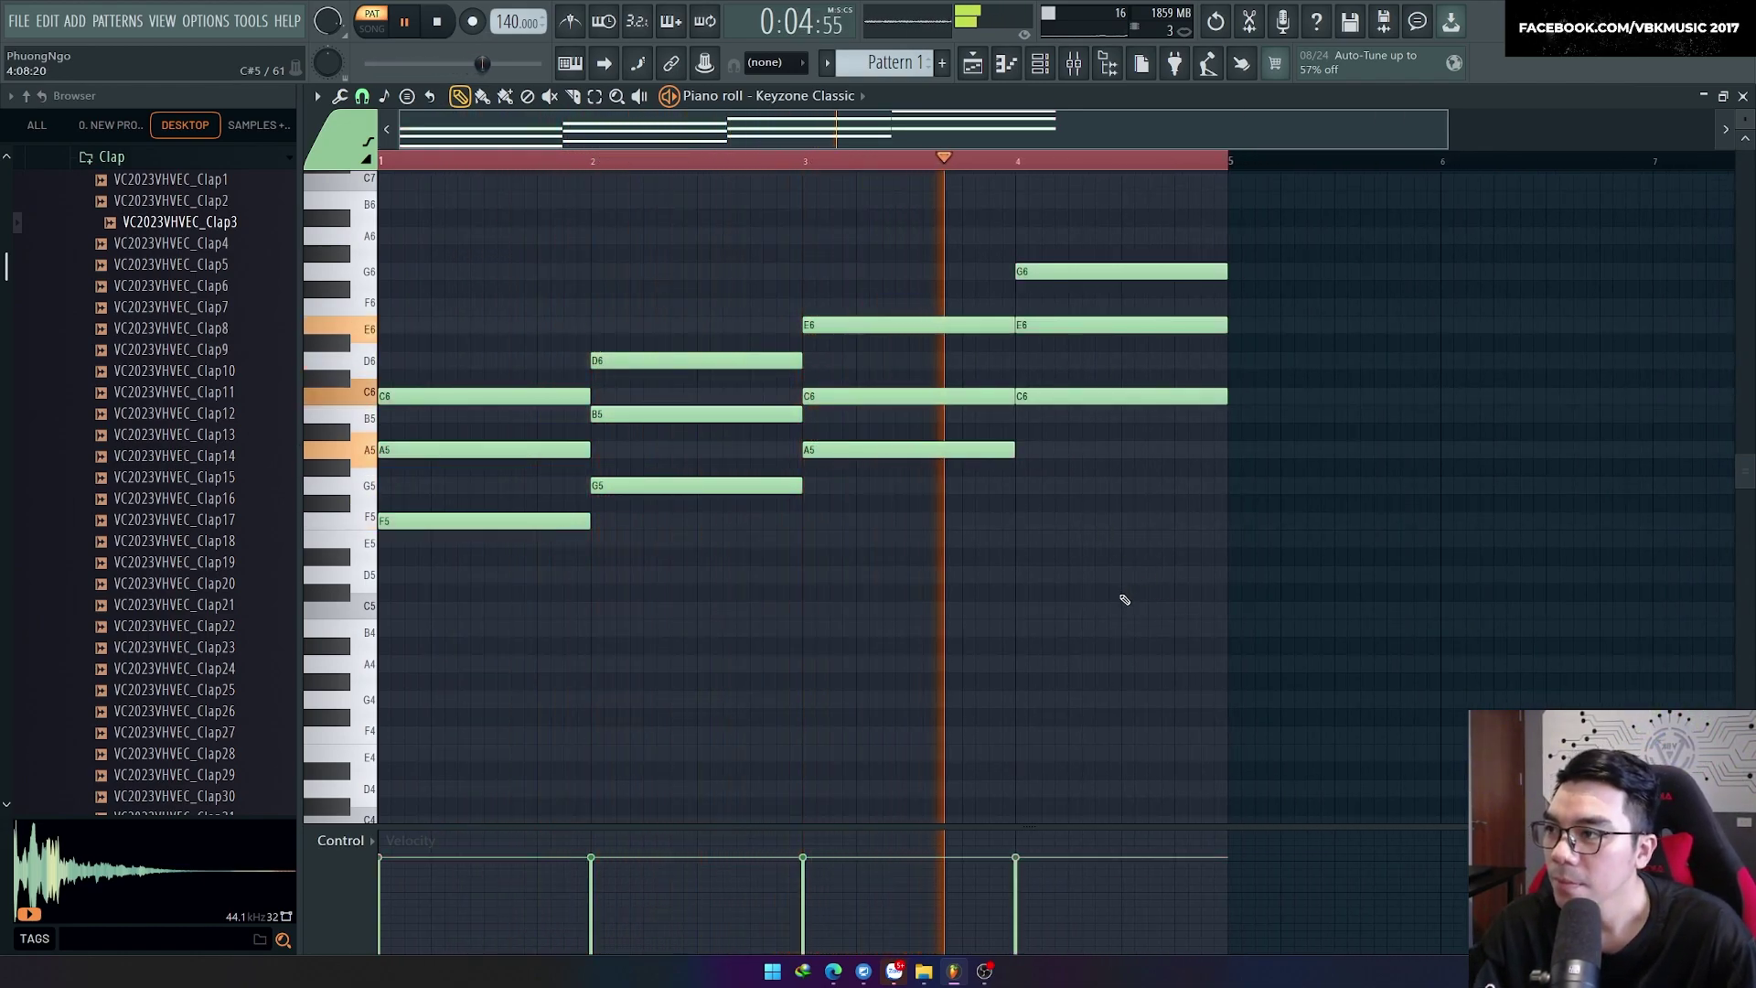
pyautogui.press('space')
pyautogui.hotkey('ctrl', 'a')
pyautogui.press('Delete')
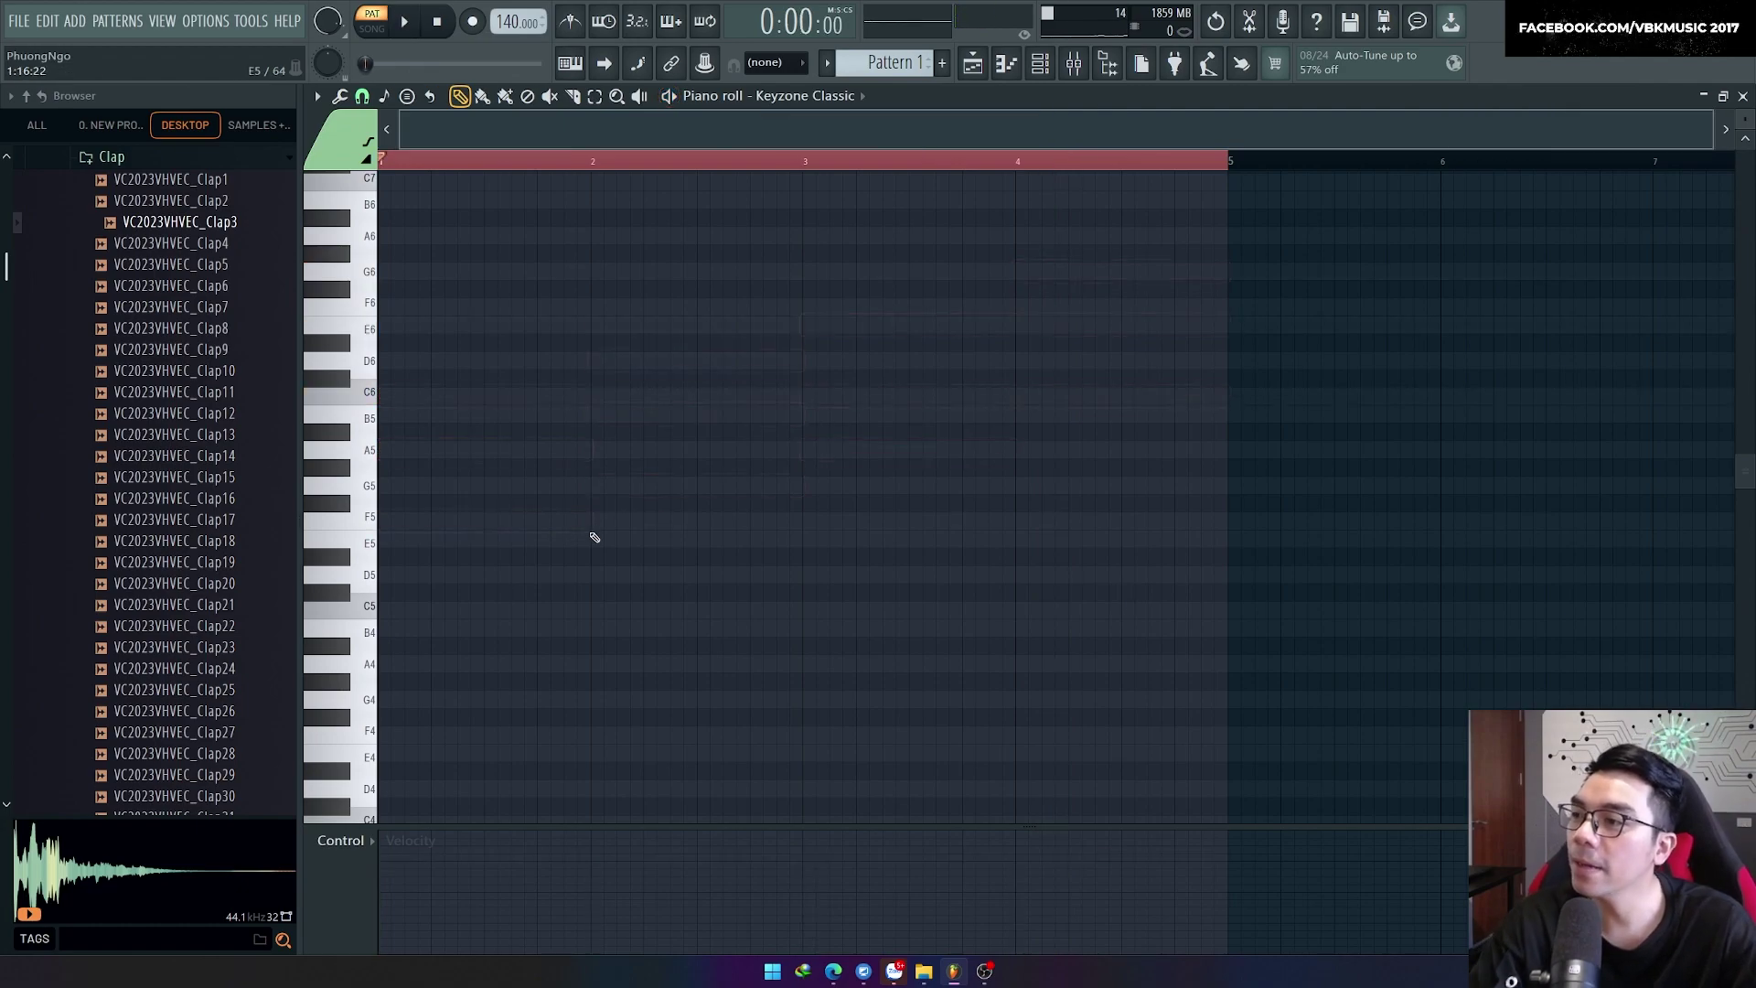
# Step: Draw a one-bar chord of F5, A5 and C6 in bar 1
pyautogui.rightClick(390, 98)
pyautogui.click(604, 605)
pyautogui.moveTo(410, 538); pyautogui.dragTo(333, 516)
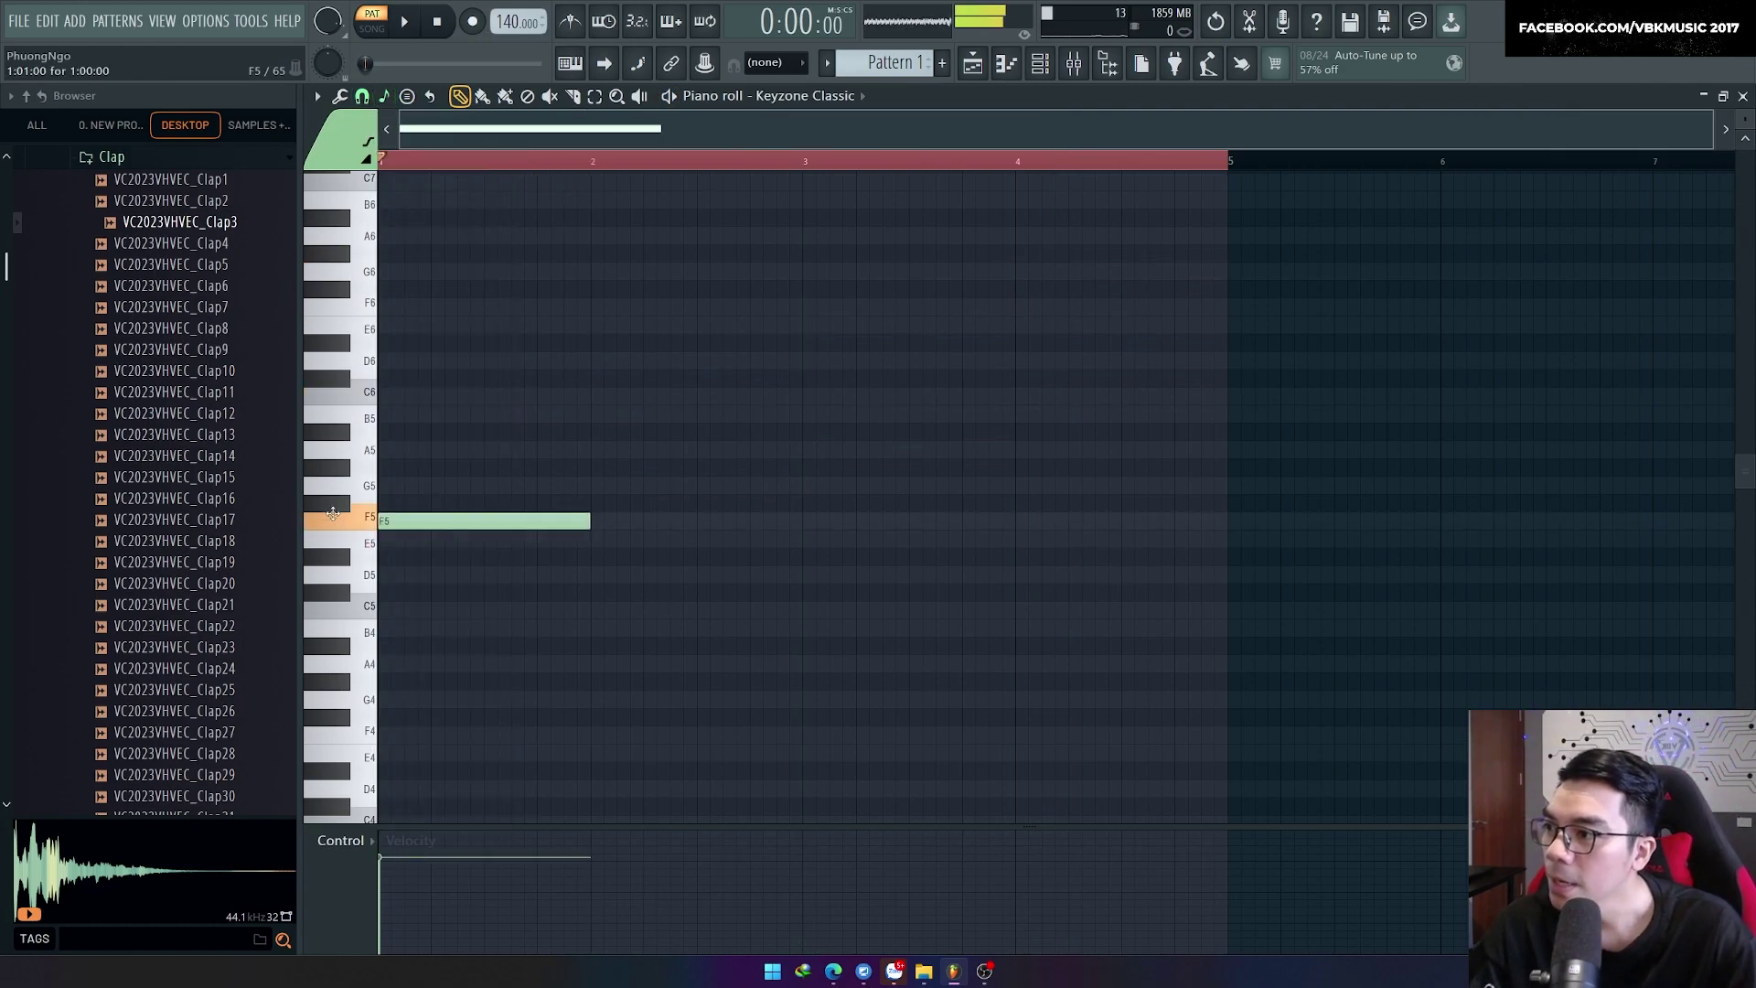
pyautogui.click(388, 450)
pyautogui.click(407, 396)
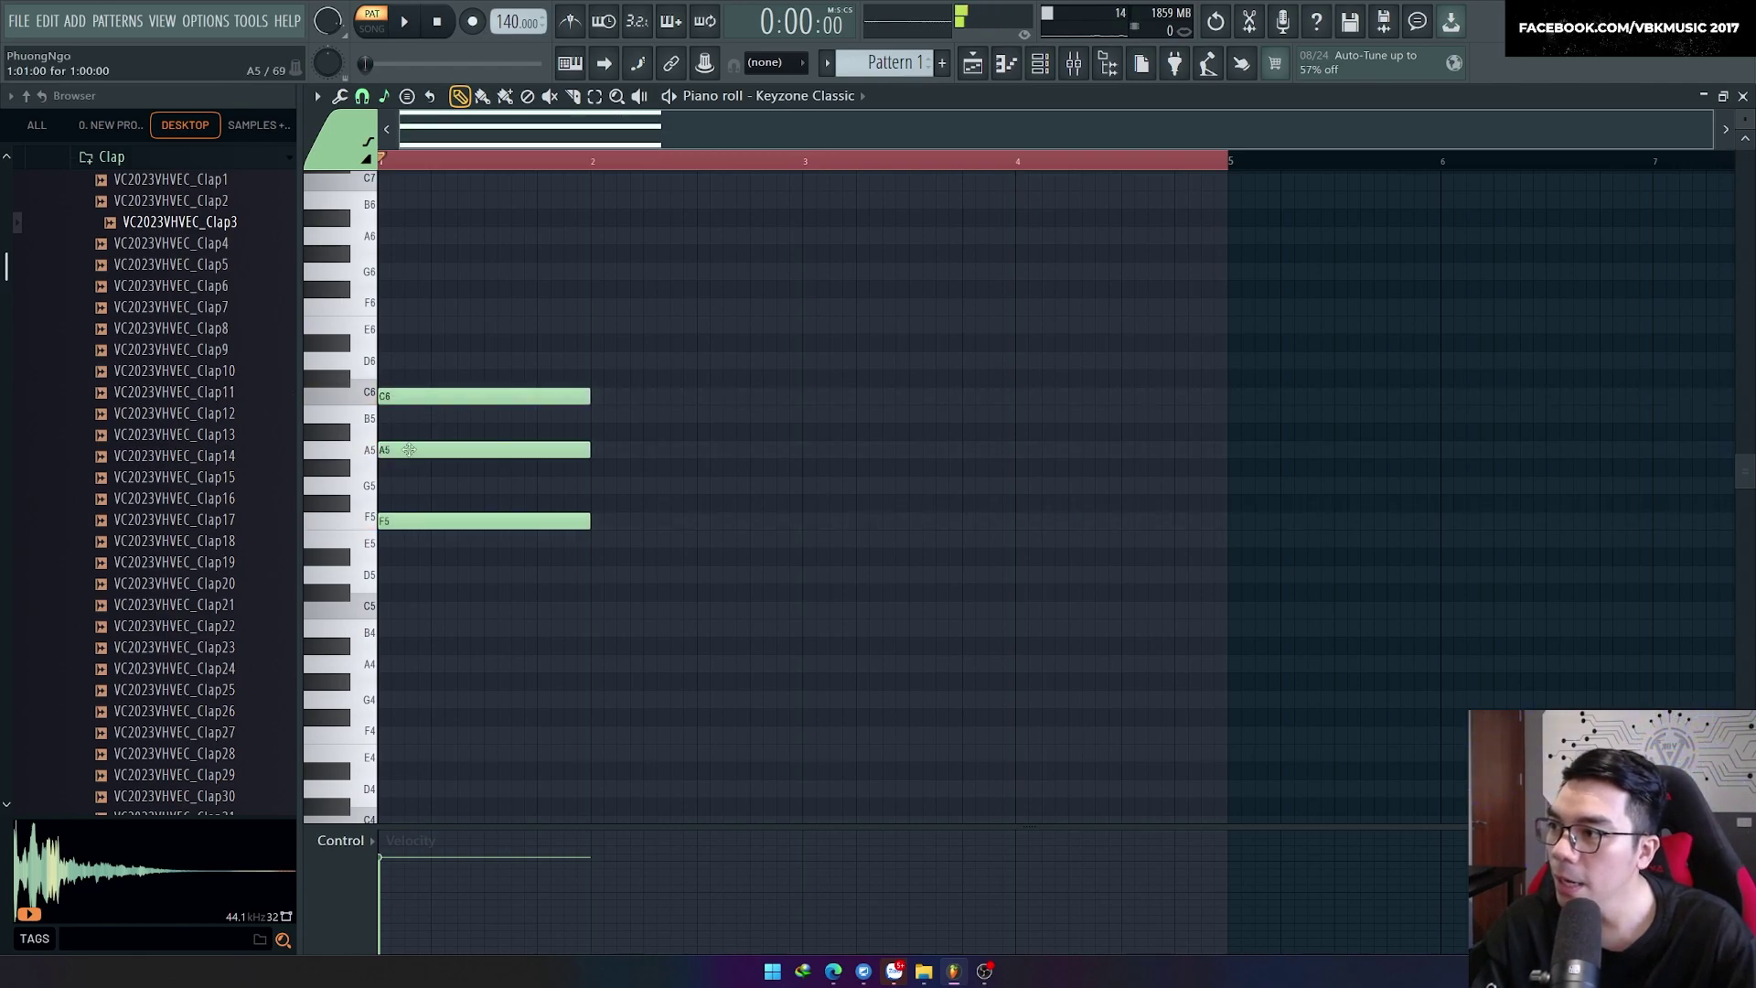
# Step: Duplicate the chord through bar 8, placing the in-scale copies on roots G5, A5, C6, F5, G5, E5 and A5
pyautogui.hotkey('ctrl', 'a')
pyautogui.hotkey('ctrl', 'b')
pyautogui.moveTo(681, 520)
pyautogui.mouseDown()
pyautogui.moveTo(670, 467)
pyautogui.moveTo(661, 486)
pyautogui.moveTo(967, 411)
pyautogui.moveTo(882, 458)
pyautogui.moveTo(862, 455)
pyautogui.moveTo(1092, 380)
pyautogui.moveTo(1076, 404)
pyautogui.moveTo(1098, 402)
pyautogui.mouseUp()
pyautogui.moveTo(1336, 545); pyautogui.dragTo(1504, 482)
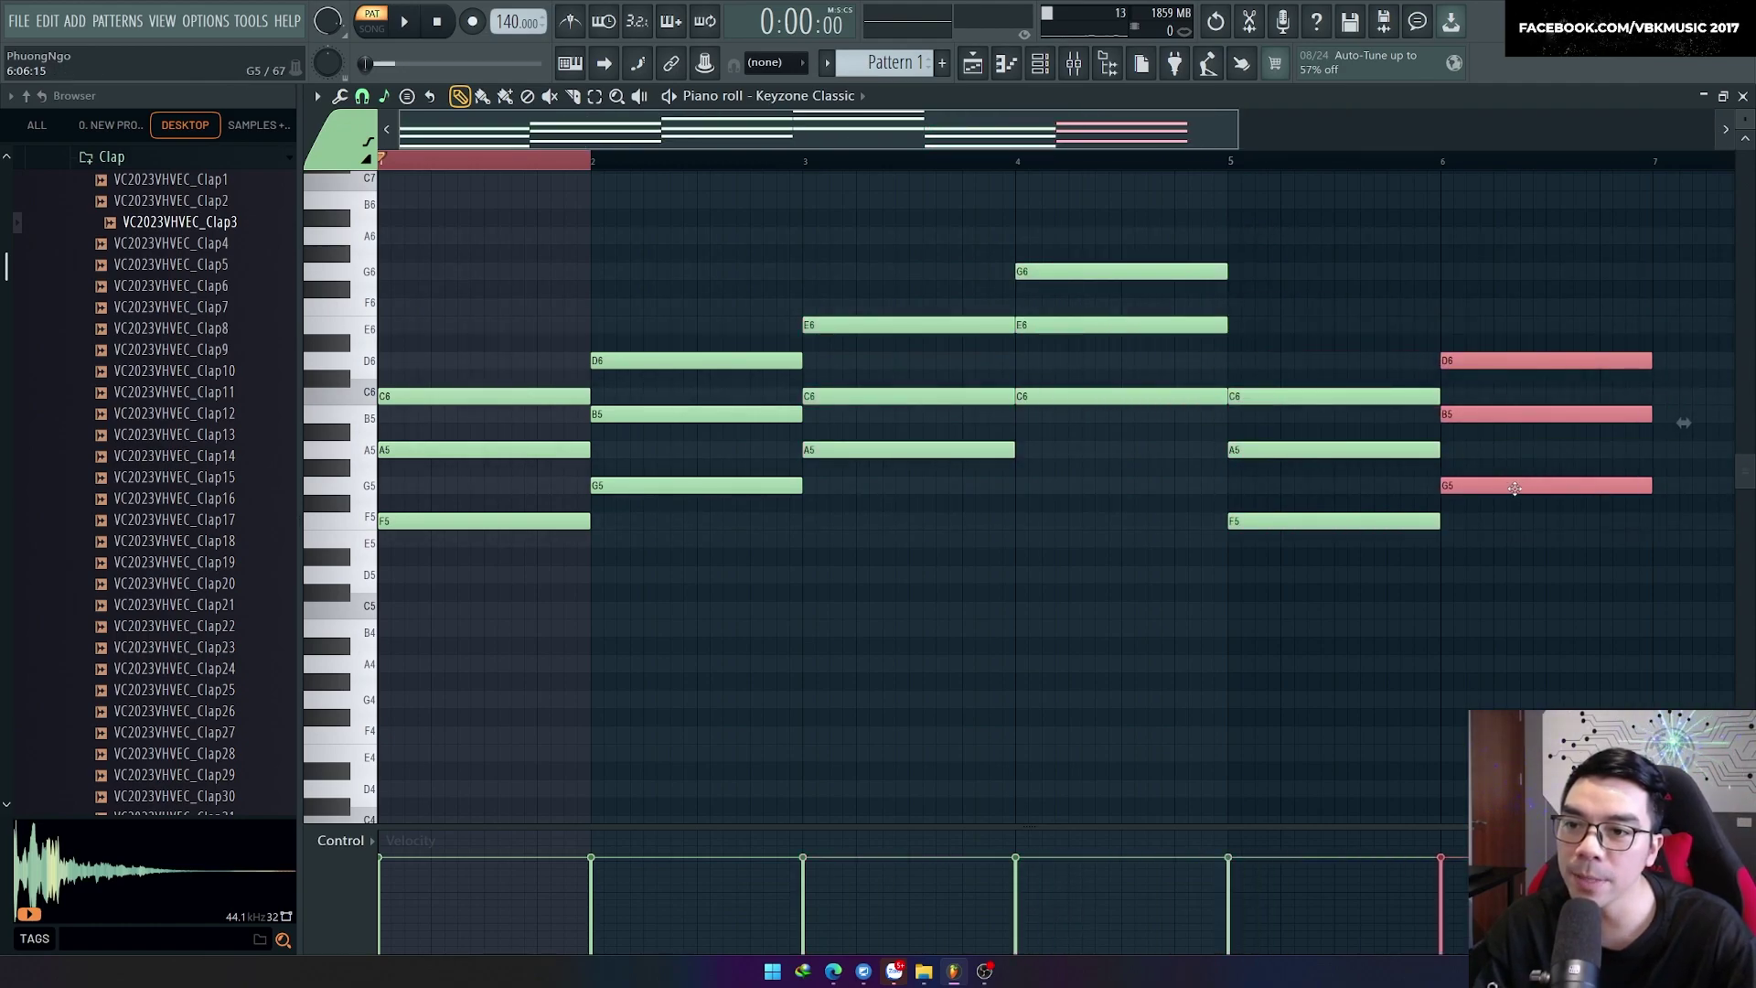
pyautogui.scroll(-2, 1514, 489)
pyautogui.moveTo(1227, 487); pyautogui.dragTo(1536, 450)
# Step: Play the eight-bar progression and align the last chord with the start of bar 8
pyautogui.press('space')
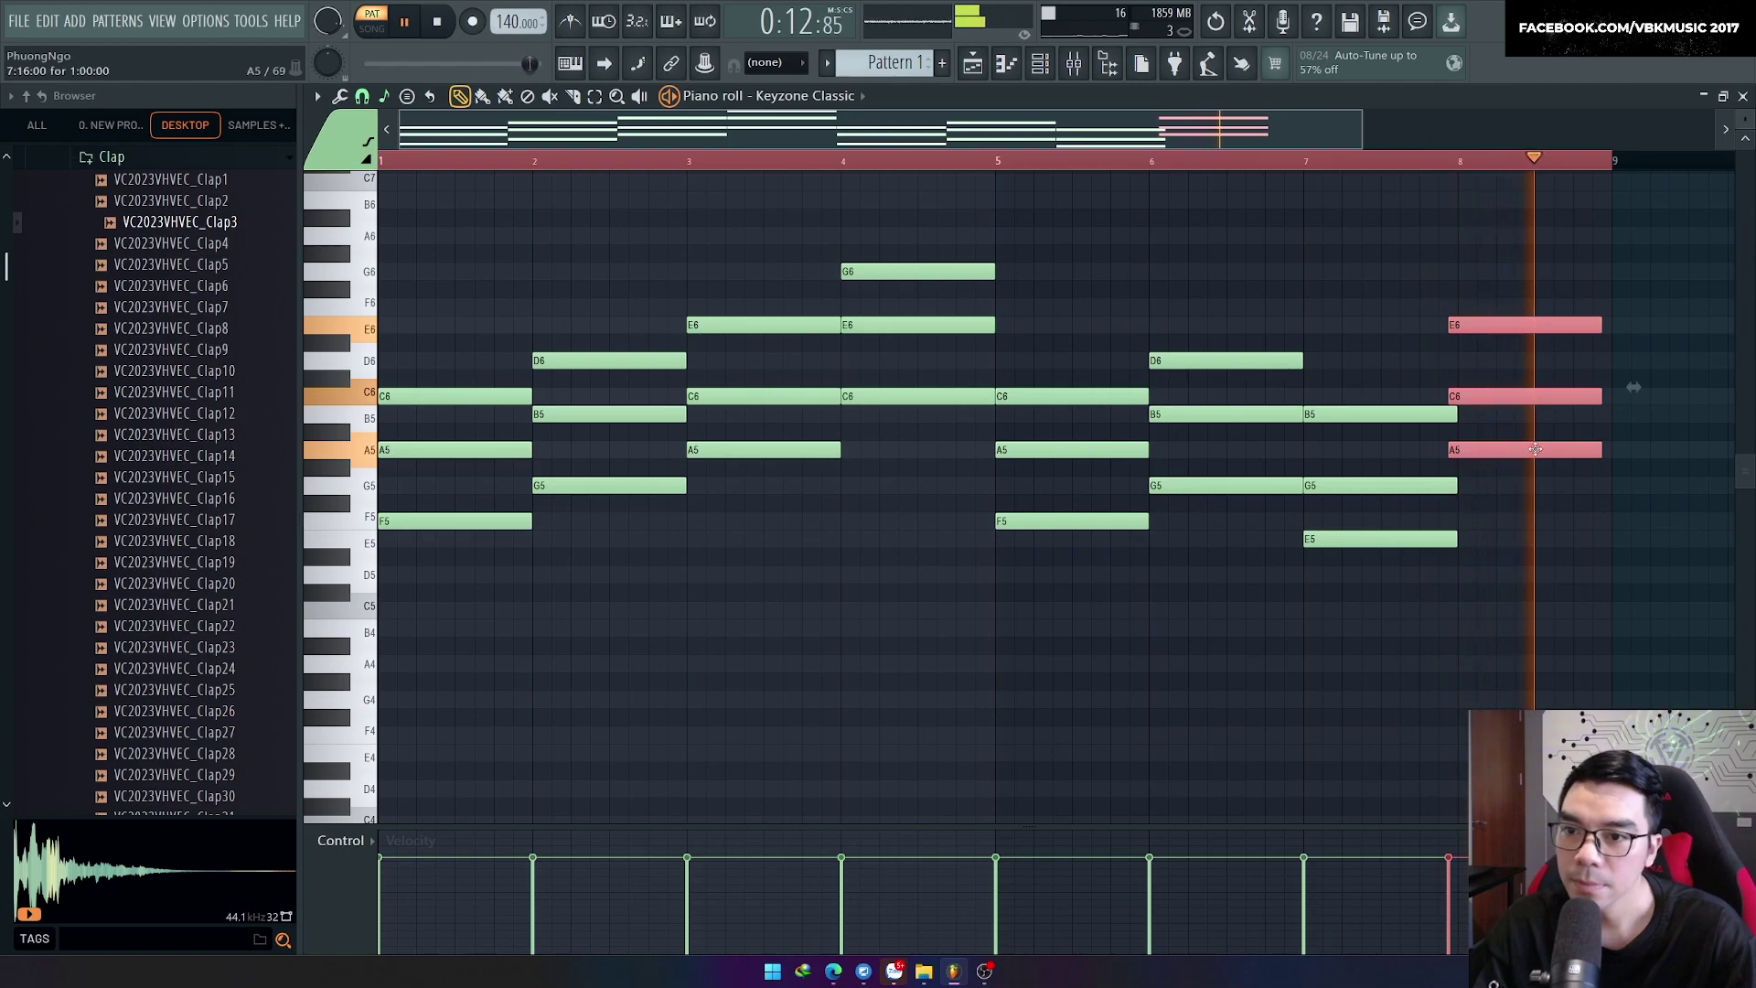
pyautogui.moveTo(1535, 449); pyautogui.dragTo(1544, 454)
pyautogui.press('space')
pyautogui.scroll(3, 792, 637)
pyautogui.click(652, 338)
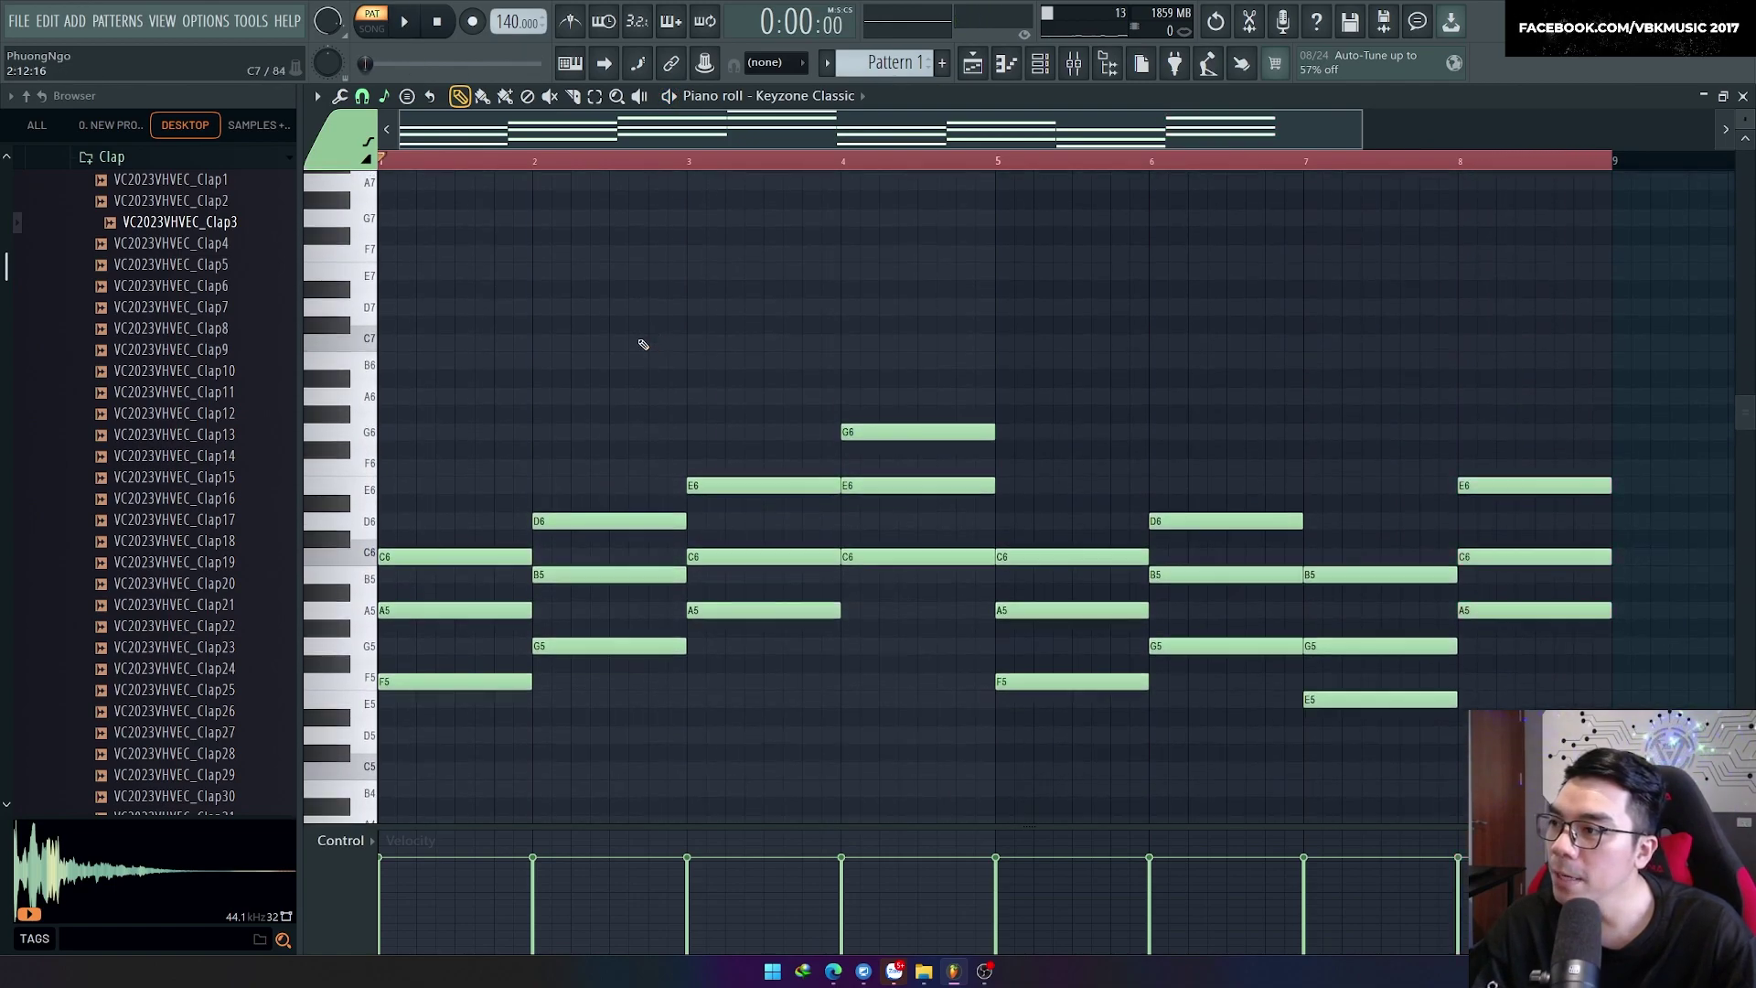
pyautogui.scroll(1, 408, 399)
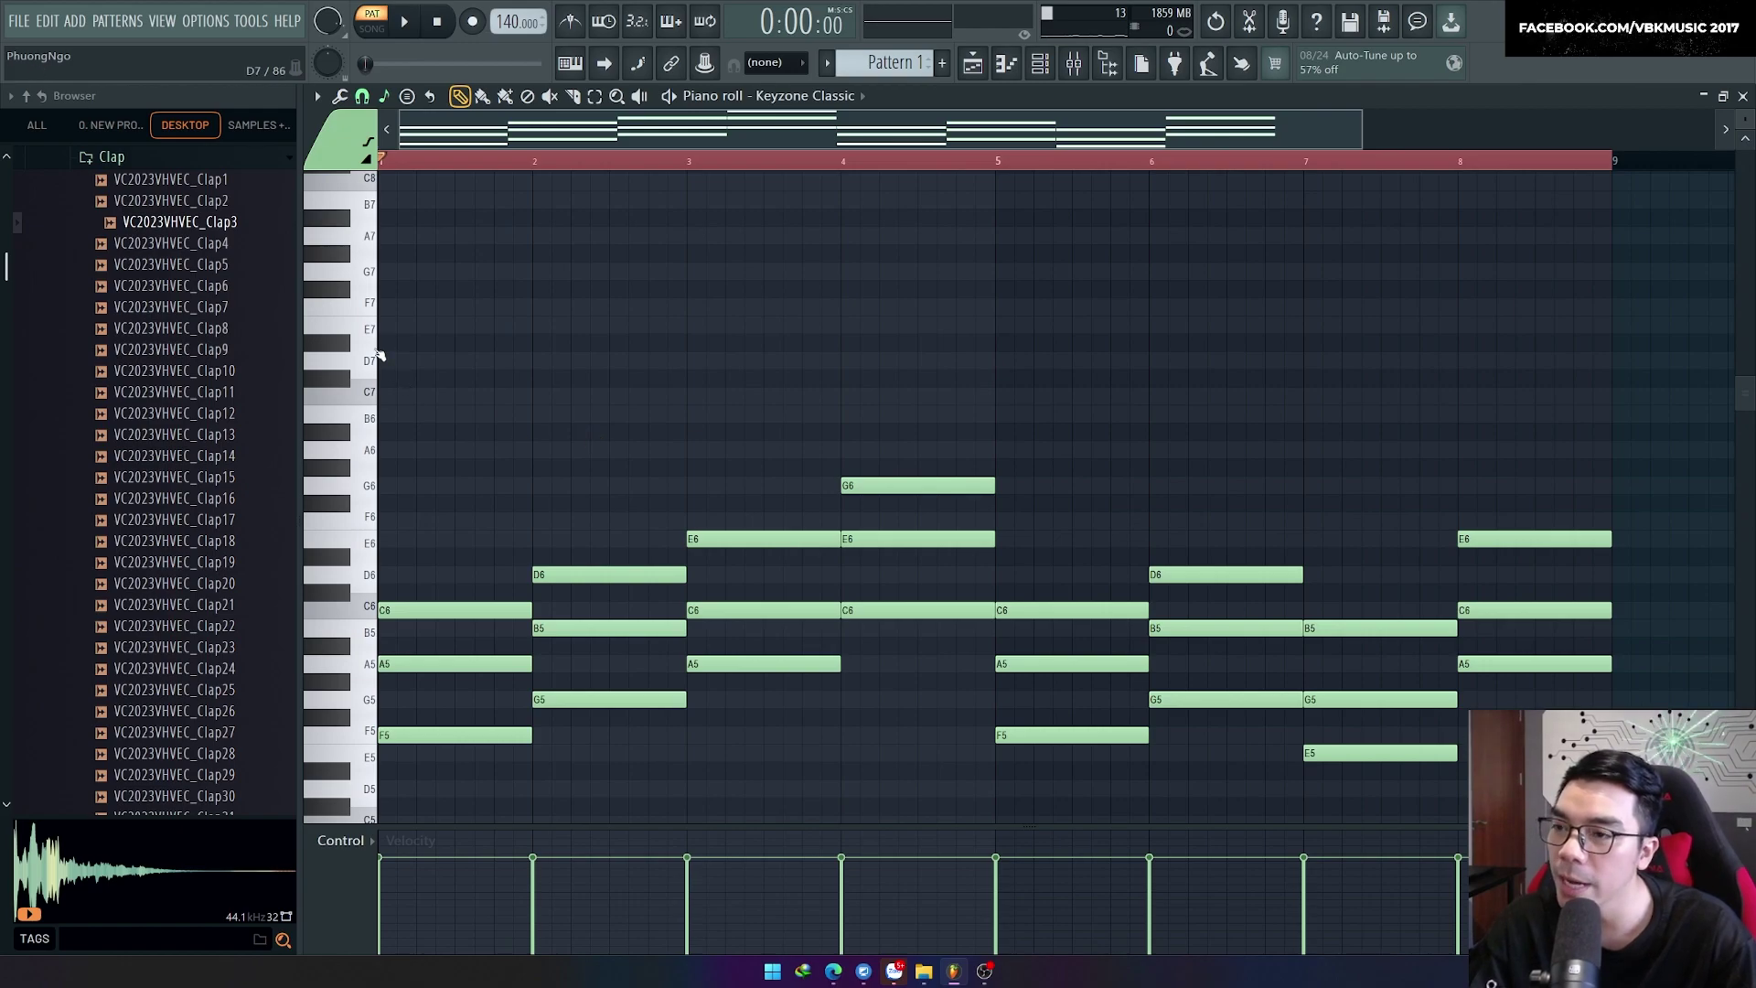
# Step: Draw a four-note melody motif of F7, E7, D7 and G7 above the chord in bar 1
pyautogui.scroll(3, 454, 259)
pyautogui.scroll(-1, 423, 228)
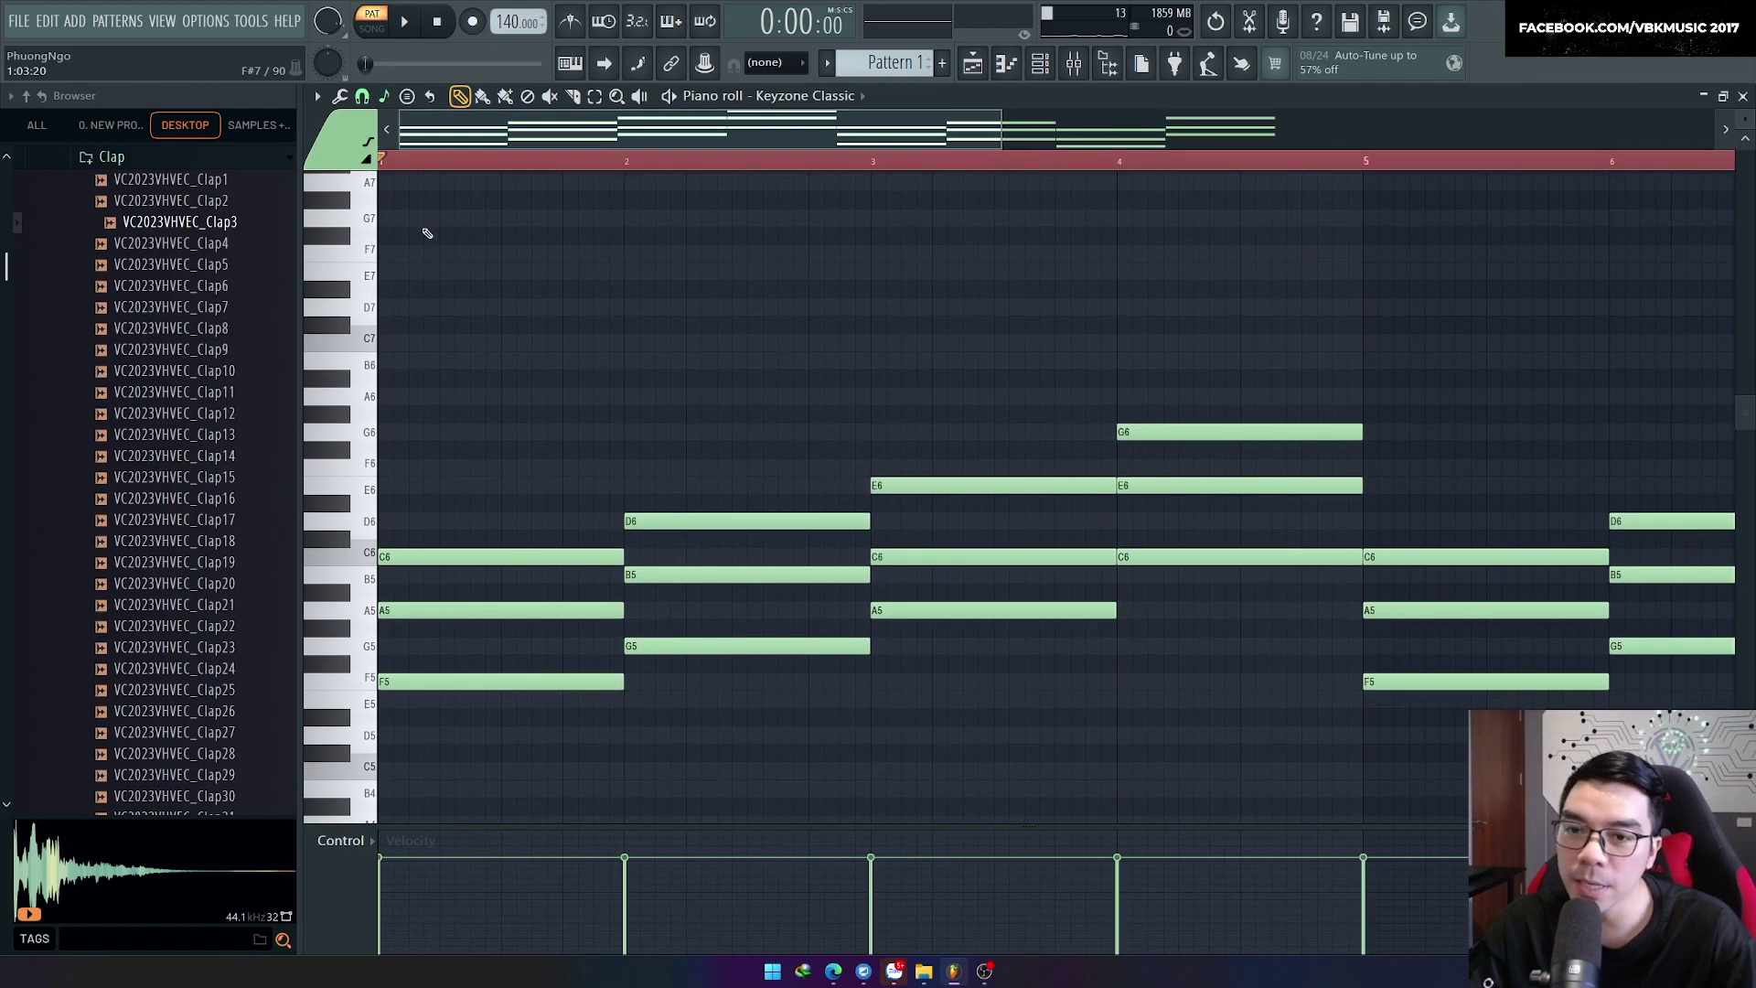
pyautogui.click(467, 274)
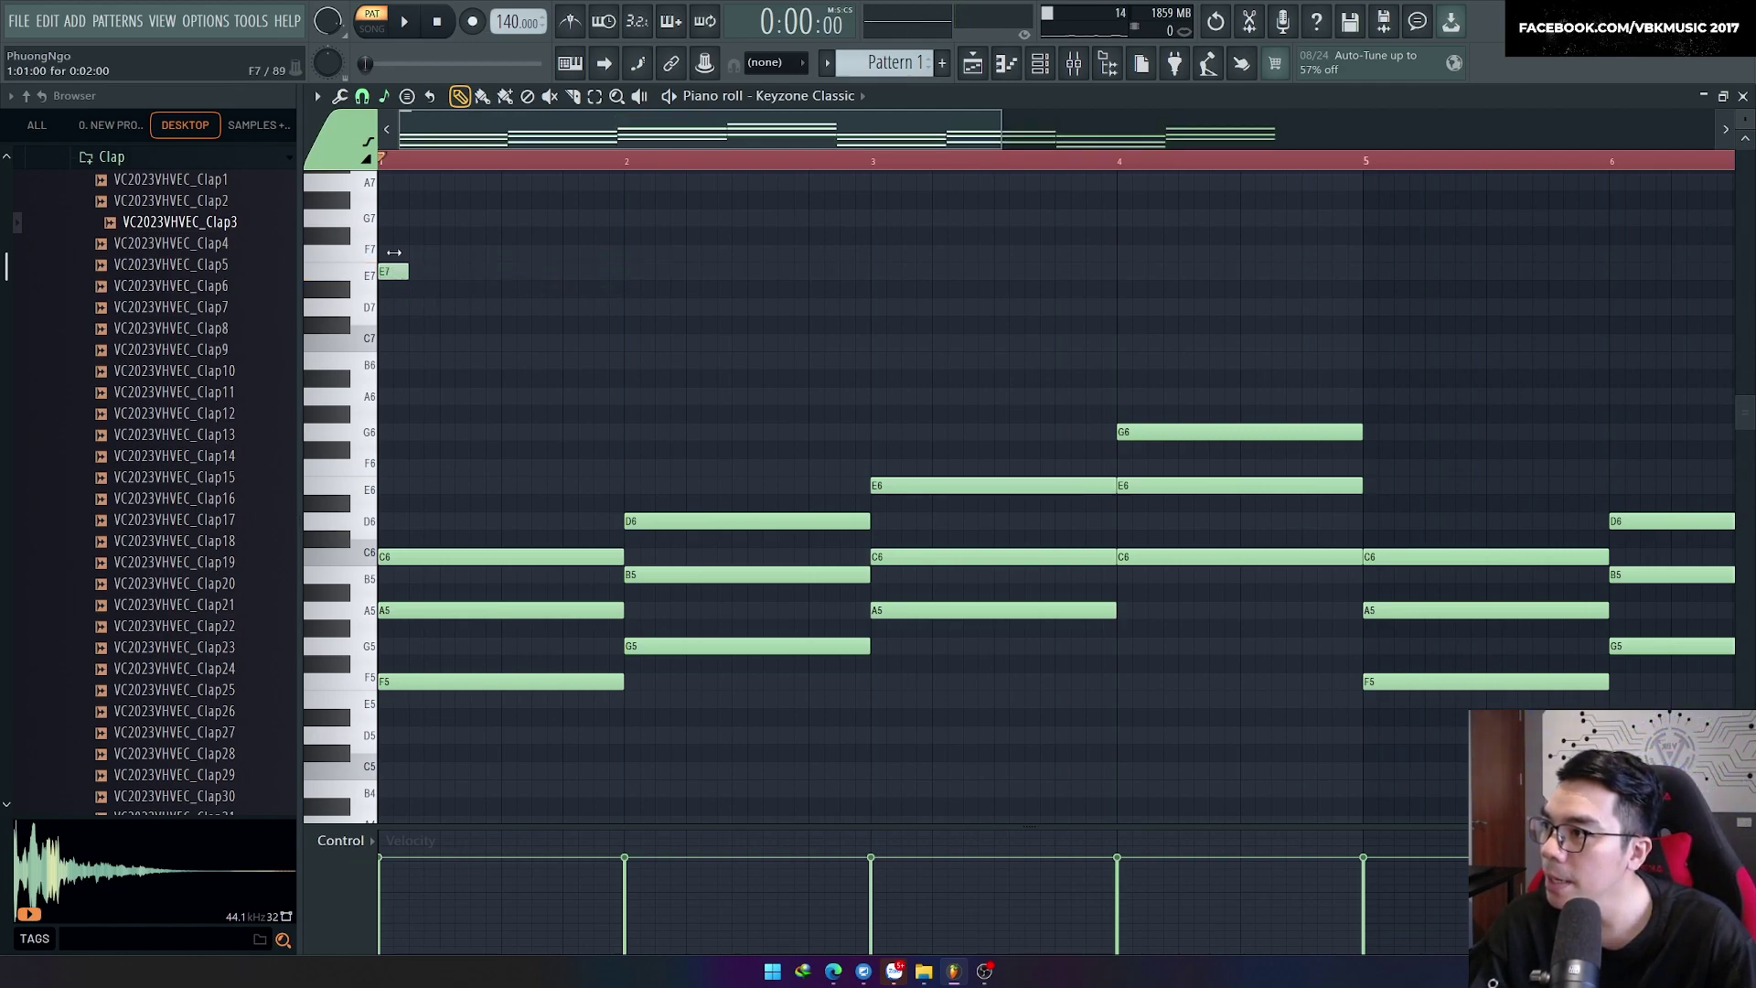
pyautogui.moveTo(387, 271); pyautogui.dragTo(391, 249)
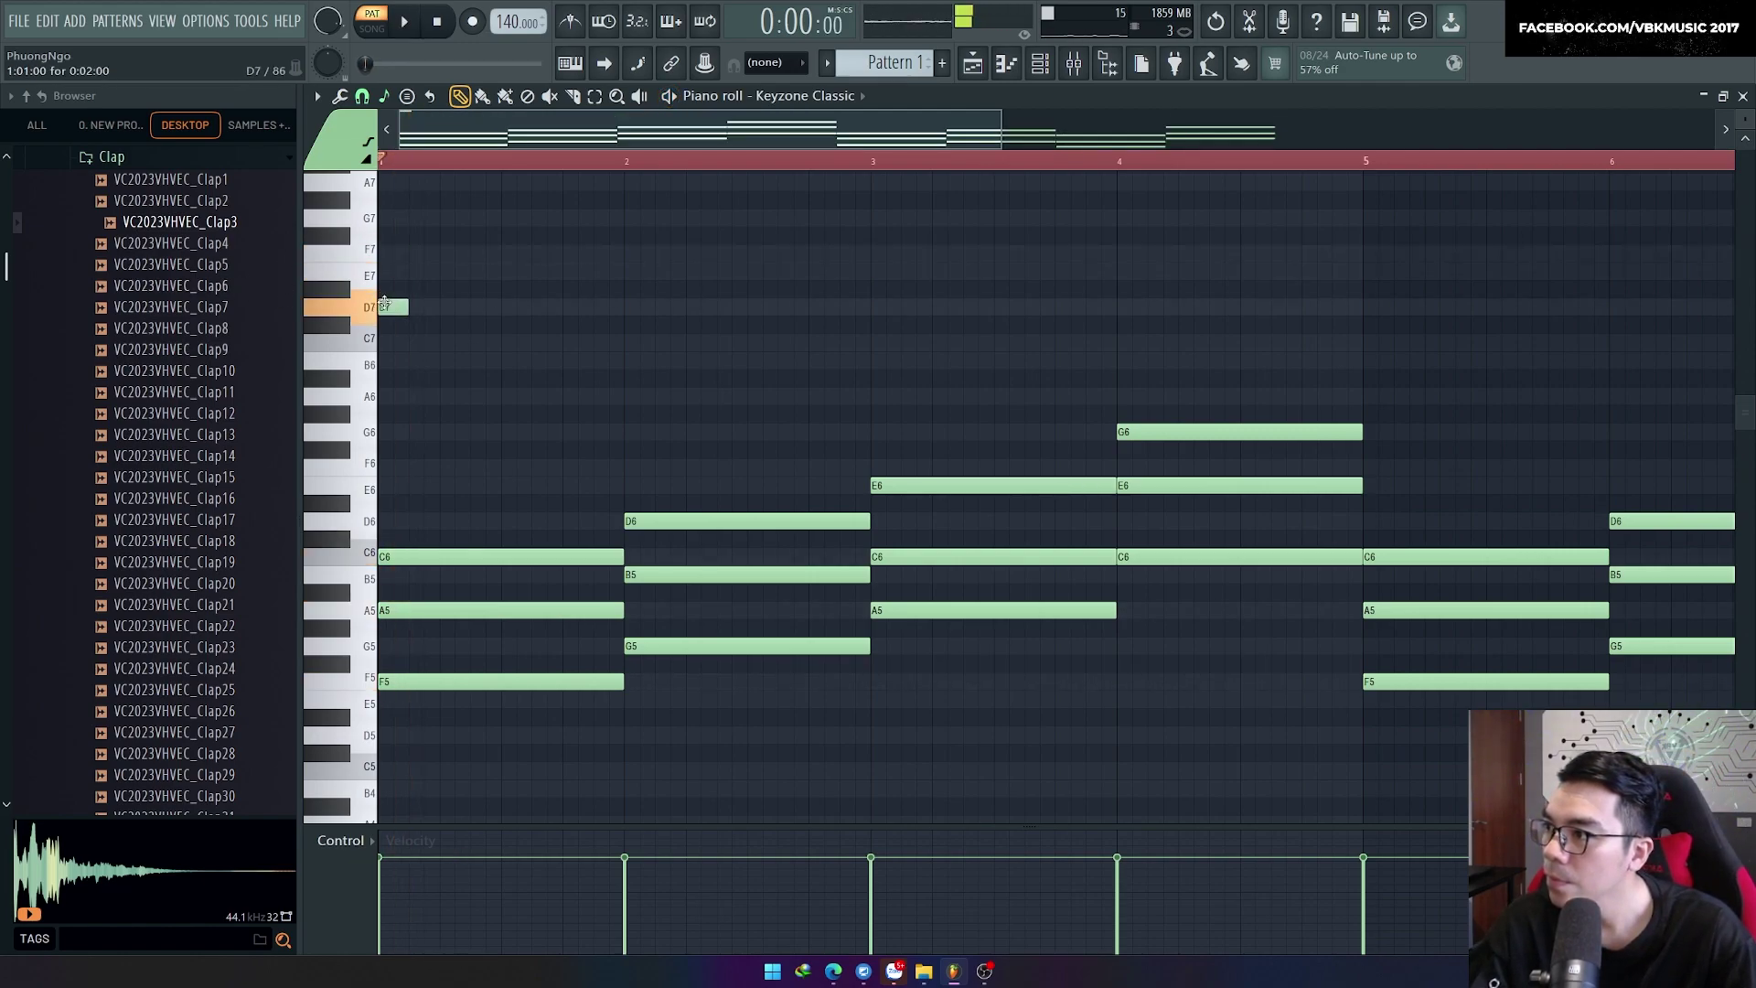
pyautogui.click(448, 273)
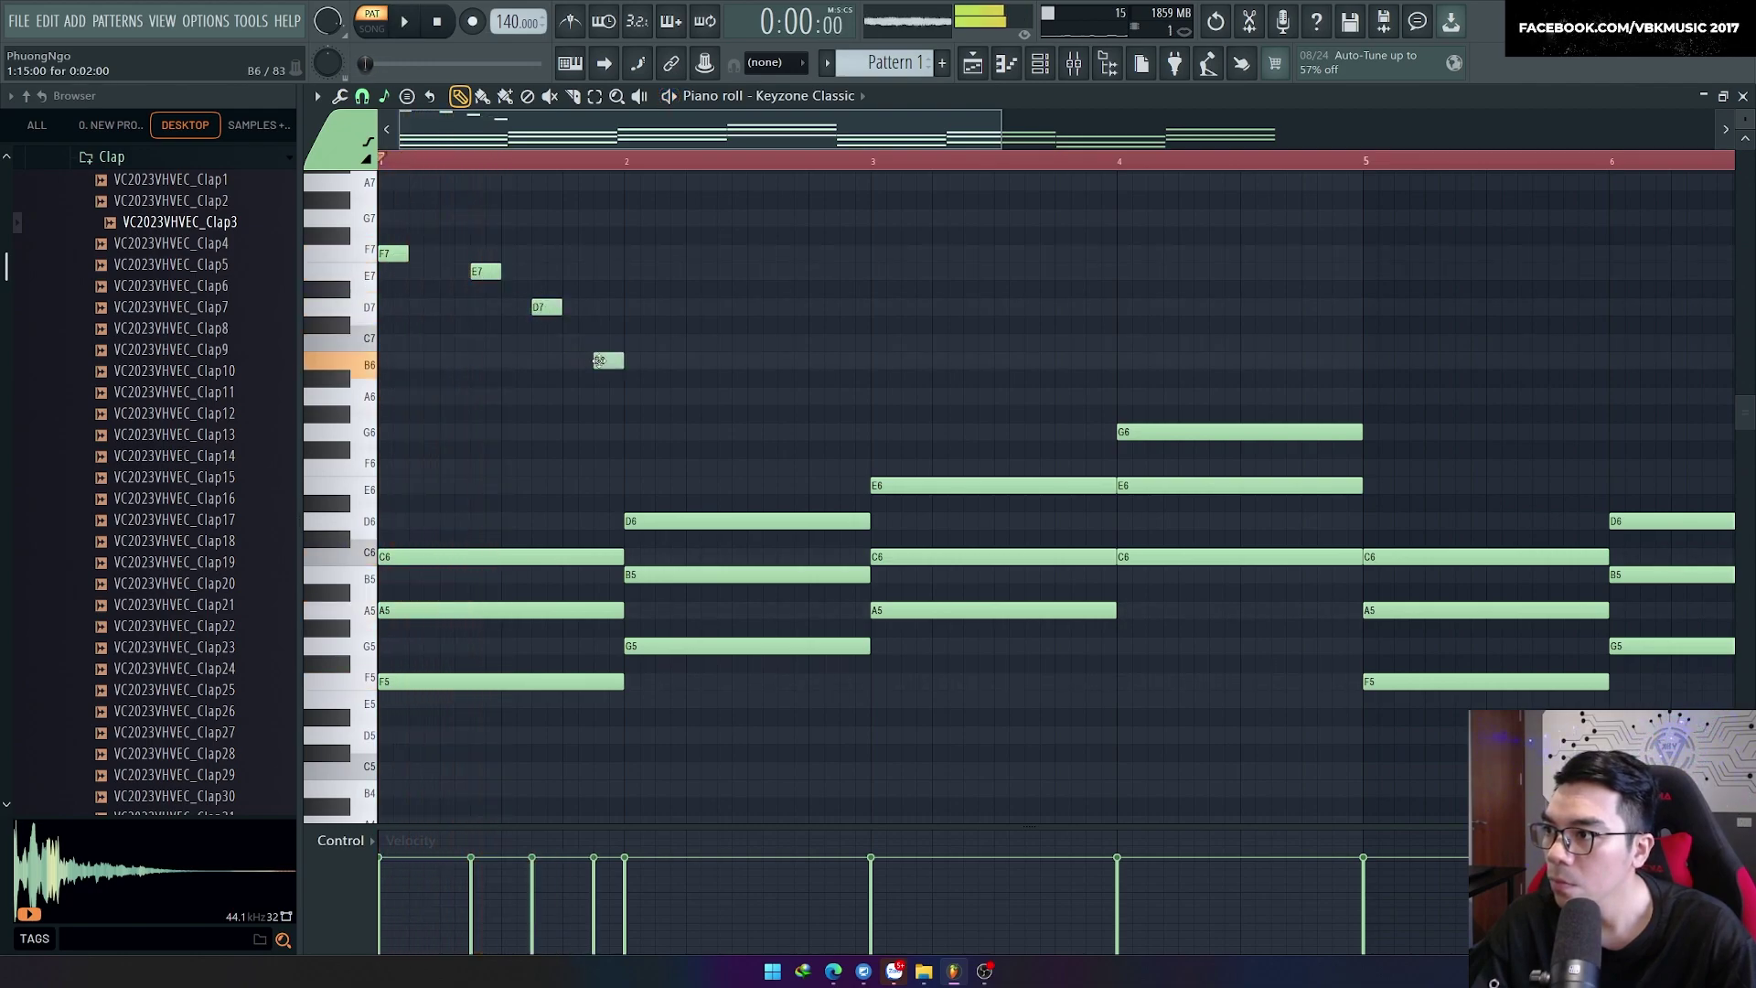
pyautogui.moveTo(600, 362); pyautogui.dragTo(607, 209)
pyautogui.press('space')
pyautogui.hotkey('ctrl', 'a')
pyautogui.hotkey('ctrl', 'd')
pyautogui.keyDown('ctrl'); pyautogui.moveTo(684, 370); pyautogui.dragTo(381, 174); pyautogui.keyUp('ctrl')
pyautogui.rightClick(669, 385)
pyautogui.moveTo(587, 234); pyautogui.dragTo(571, 235)
# Step: Play the bar 1 motif over the chord and raise its last note to A7
pyautogui.press('space')
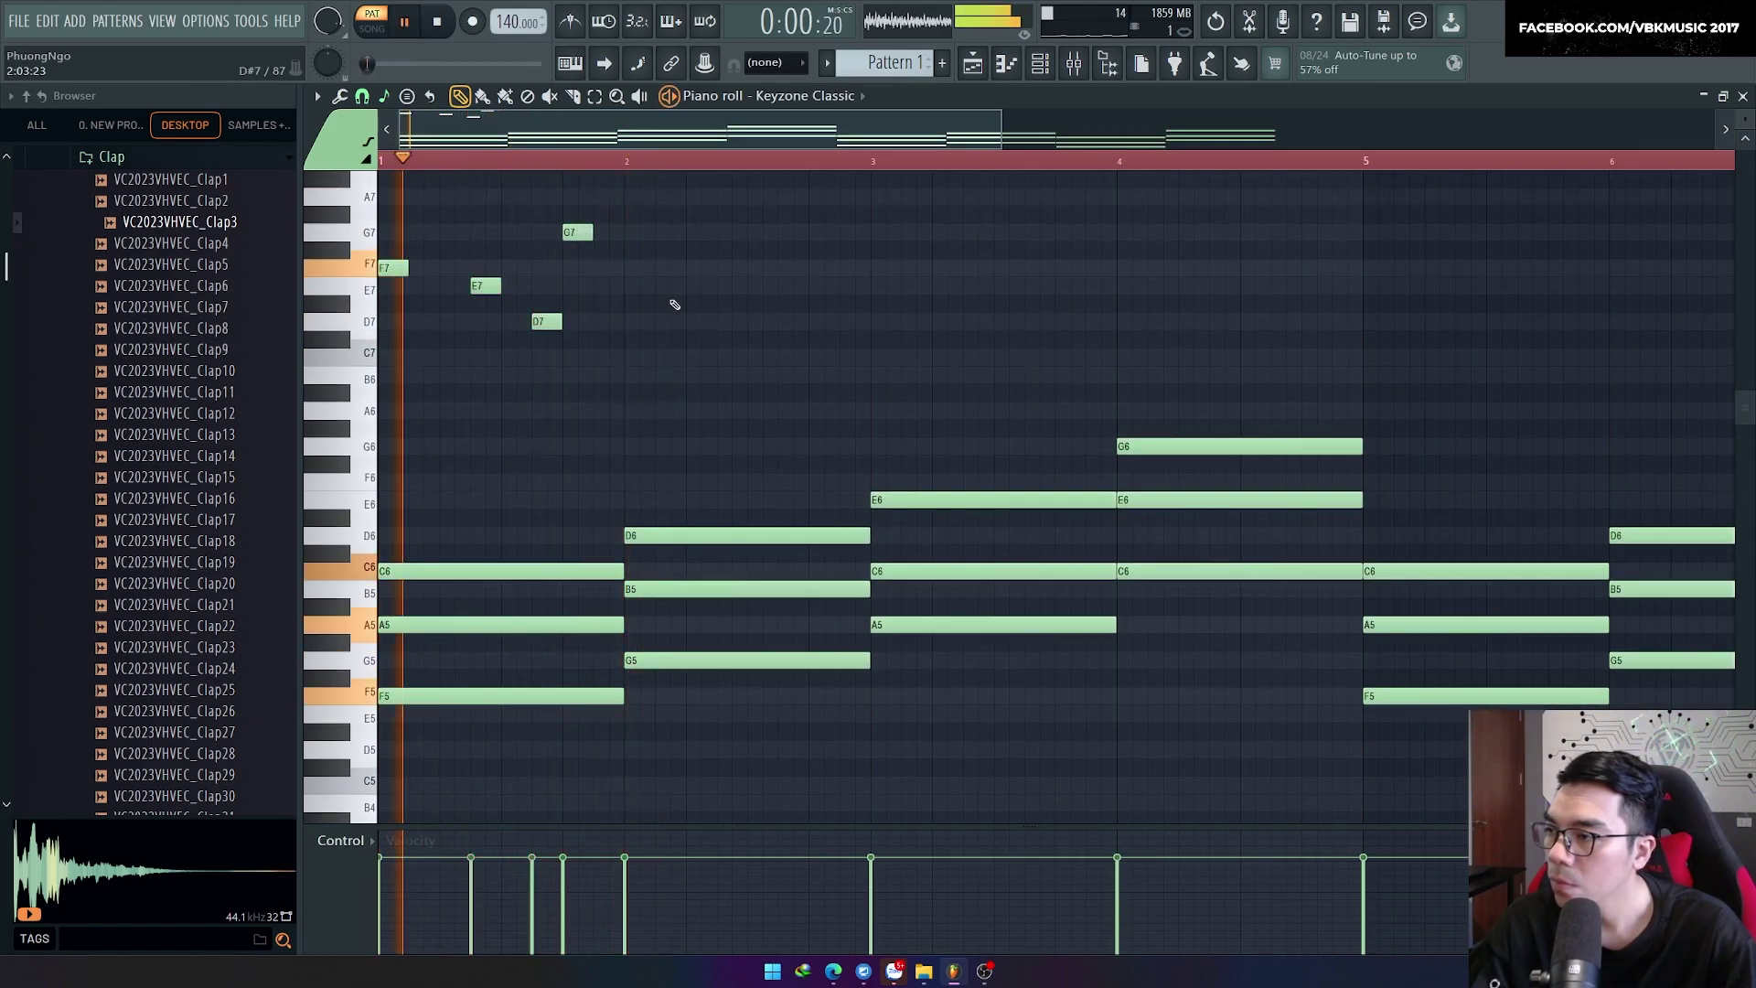
pyautogui.scroll(2, 707, 370)
pyautogui.press('space')
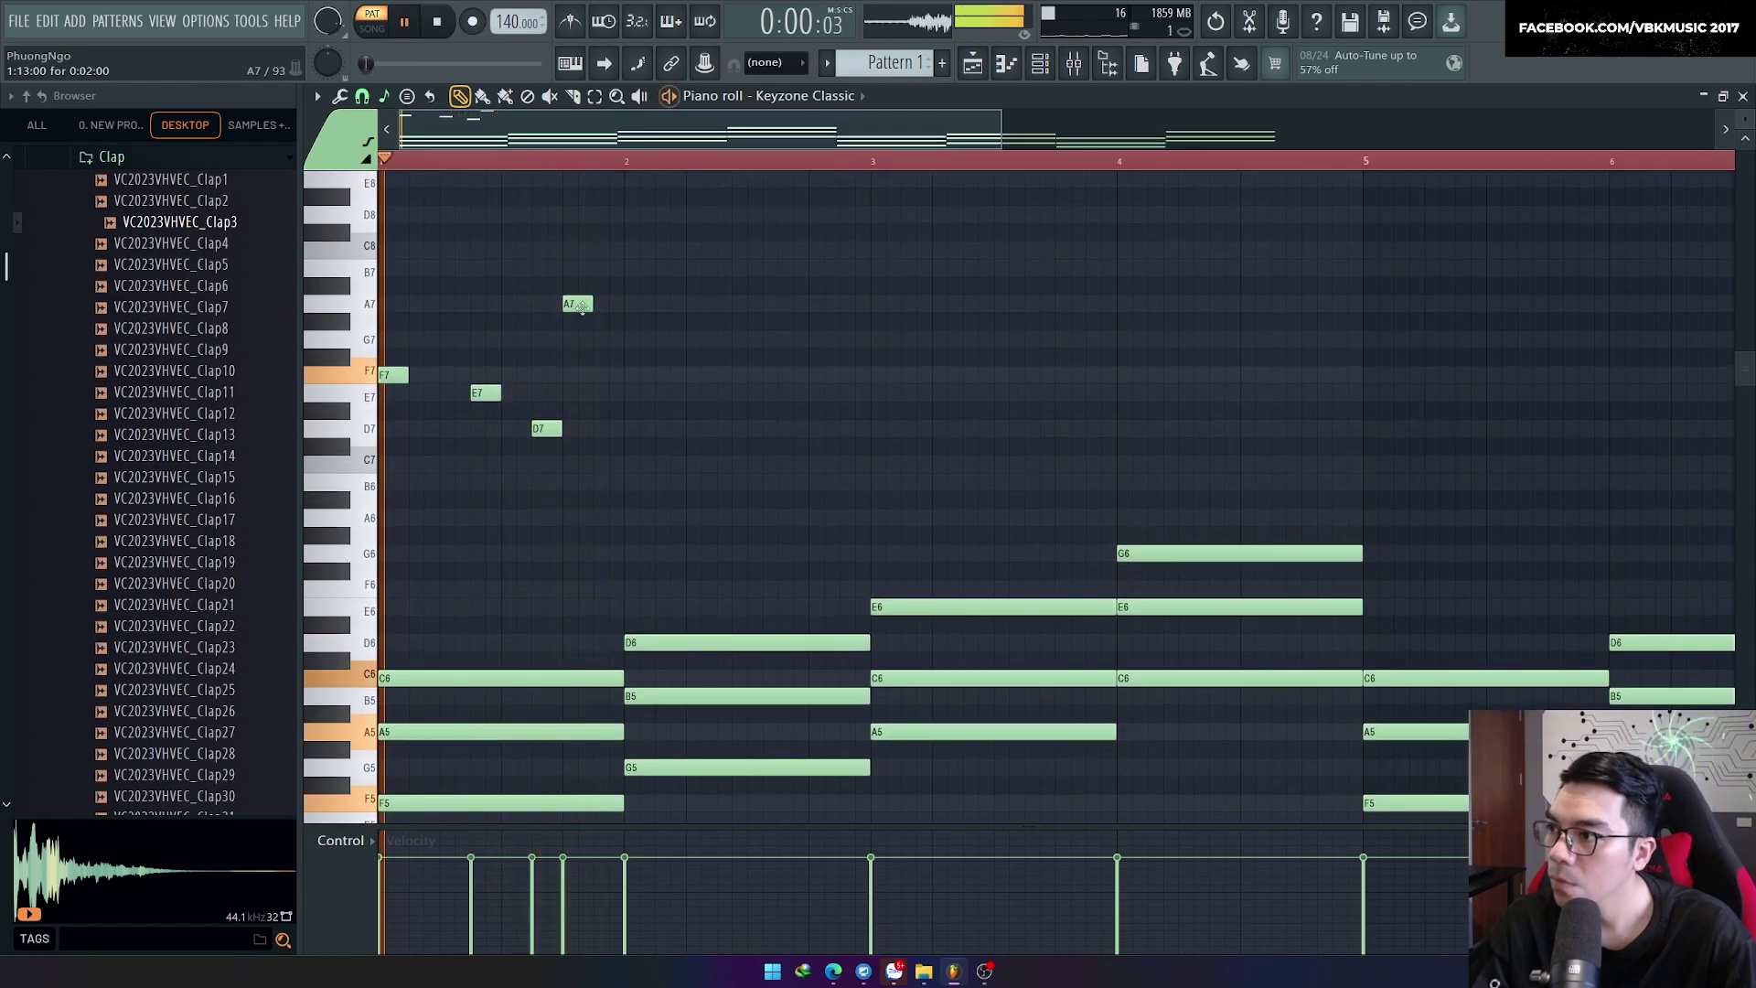
# Step: Transpose all the chord and melody notes down one octave and play them back
pyautogui.scroll(-2, 748, 511)
pyautogui.scroll(-2, 750, 515)
pyautogui.press('space')
pyautogui.hotkey('ctrl', 'Down')
pyautogui.press('space')
pyautogui.scroll(-1, 739, 499)
pyautogui.press('space')
# Step: Copy the bar 1 motif to bars 2, 3 and 4, with the in-scale copies starting on G6, A6 and C7
pyautogui.moveTo(778, 491); pyautogui.dragTo(379, 208)
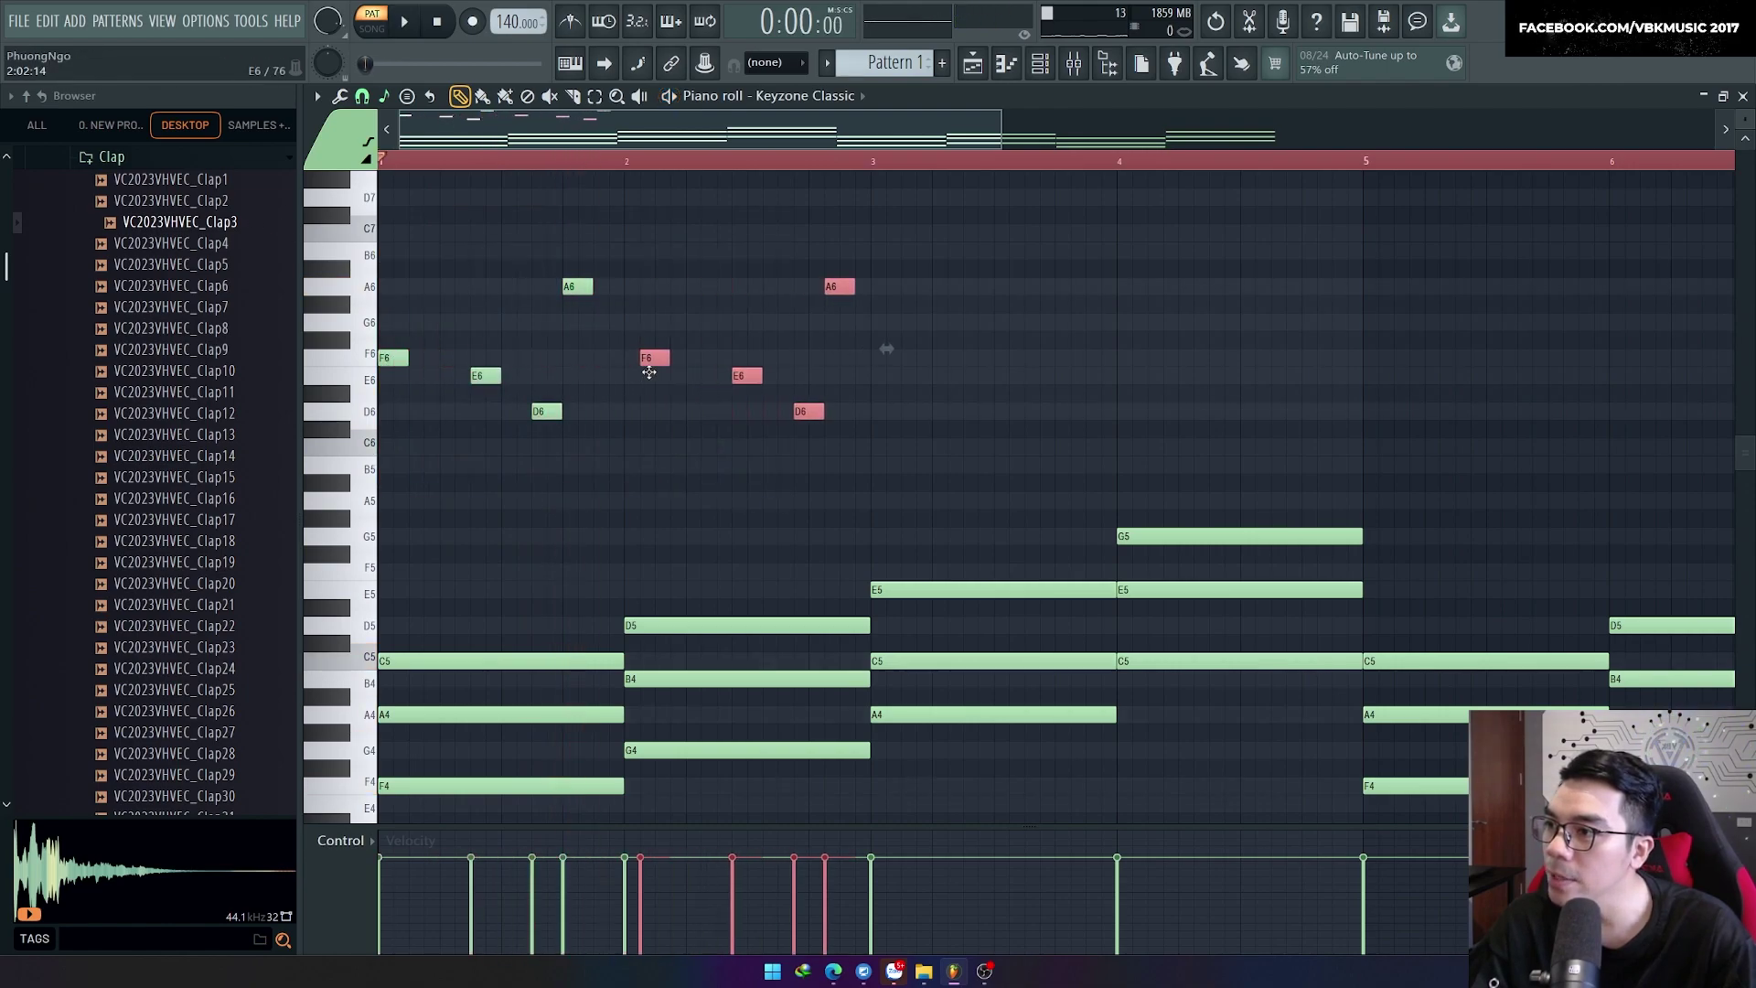
pyautogui.scroll(-3, 621, 544)
pyautogui.scroll(4, 650, 443)
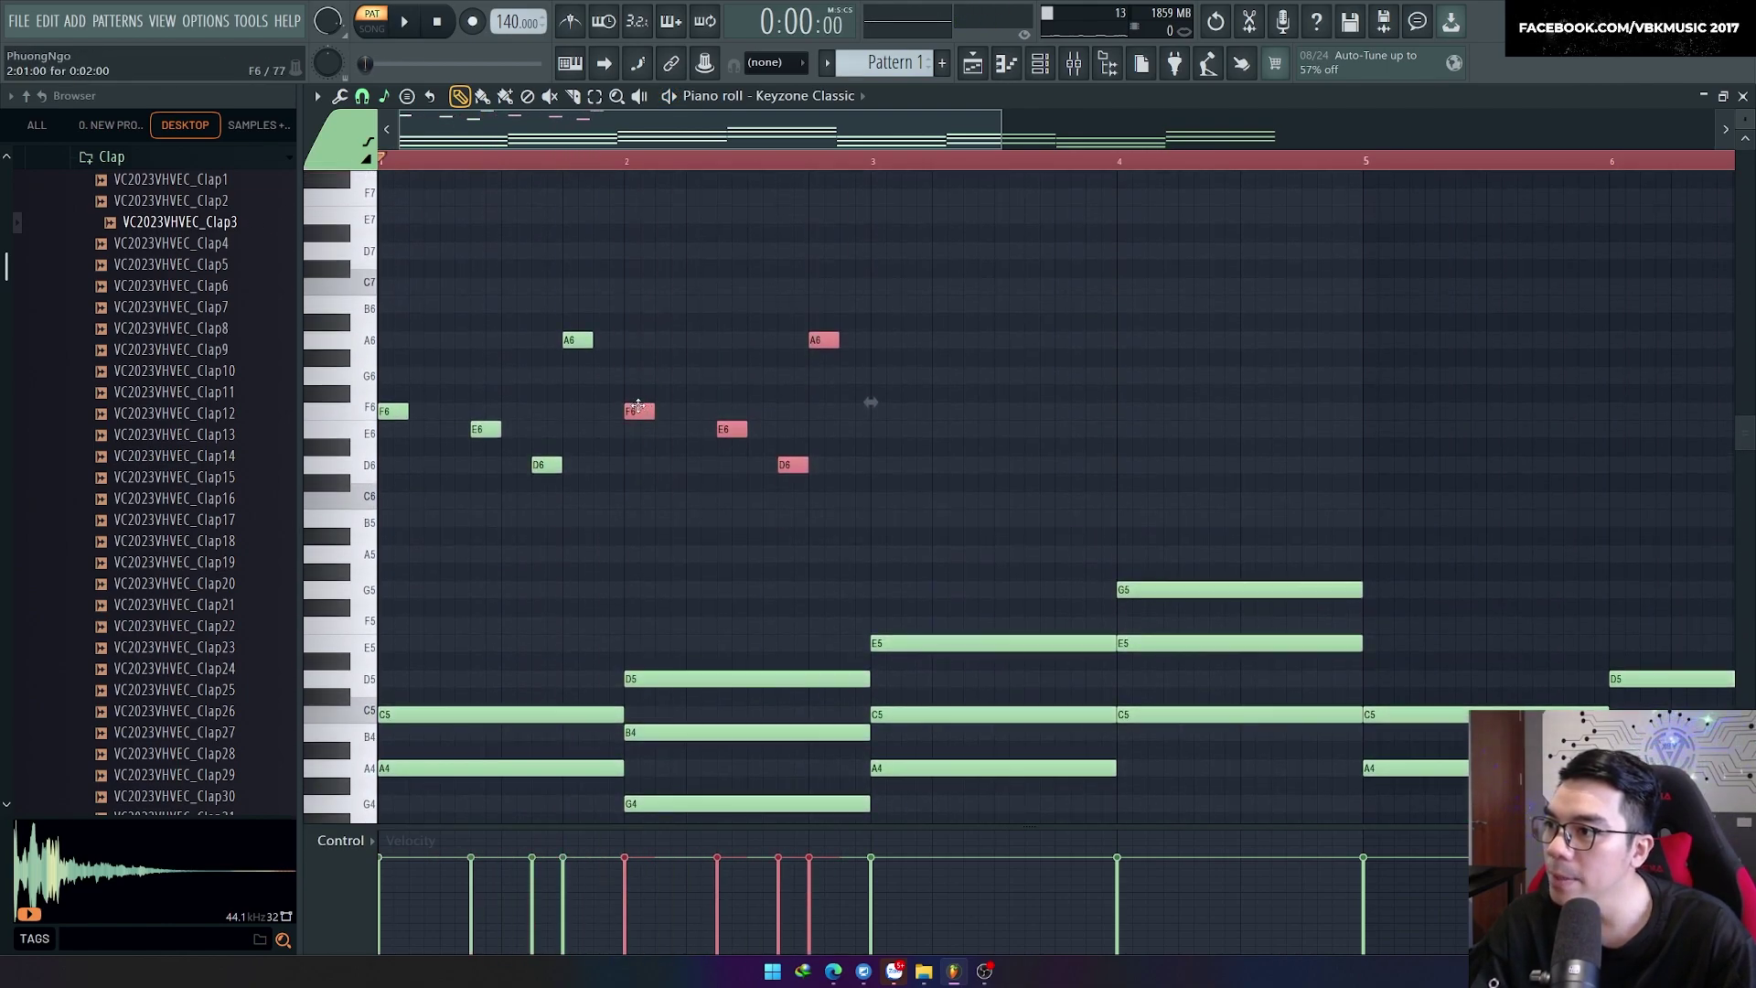
pyautogui.moveTo(638, 409); pyautogui.dragTo(632, 365)
pyautogui.moveTo(944, 474); pyautogui.dragTo(639, 225)
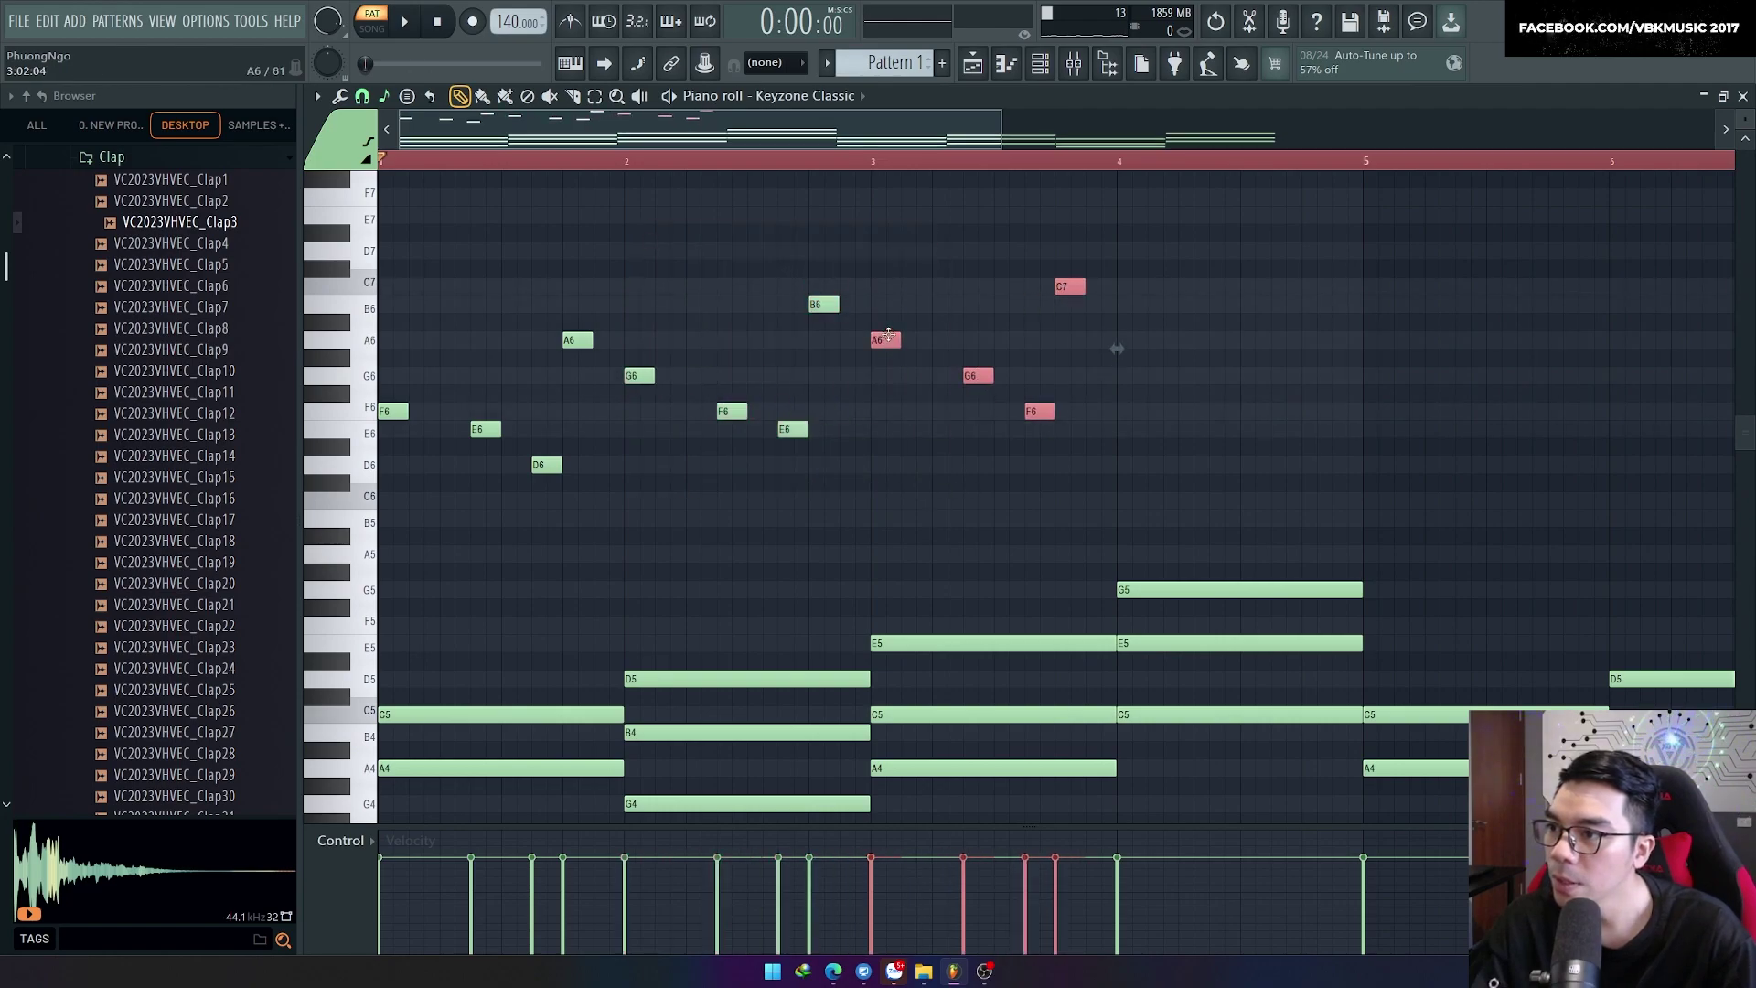
pyautogui.moveTo(1124, 310); pyautogui.dragTo(1124, 279)
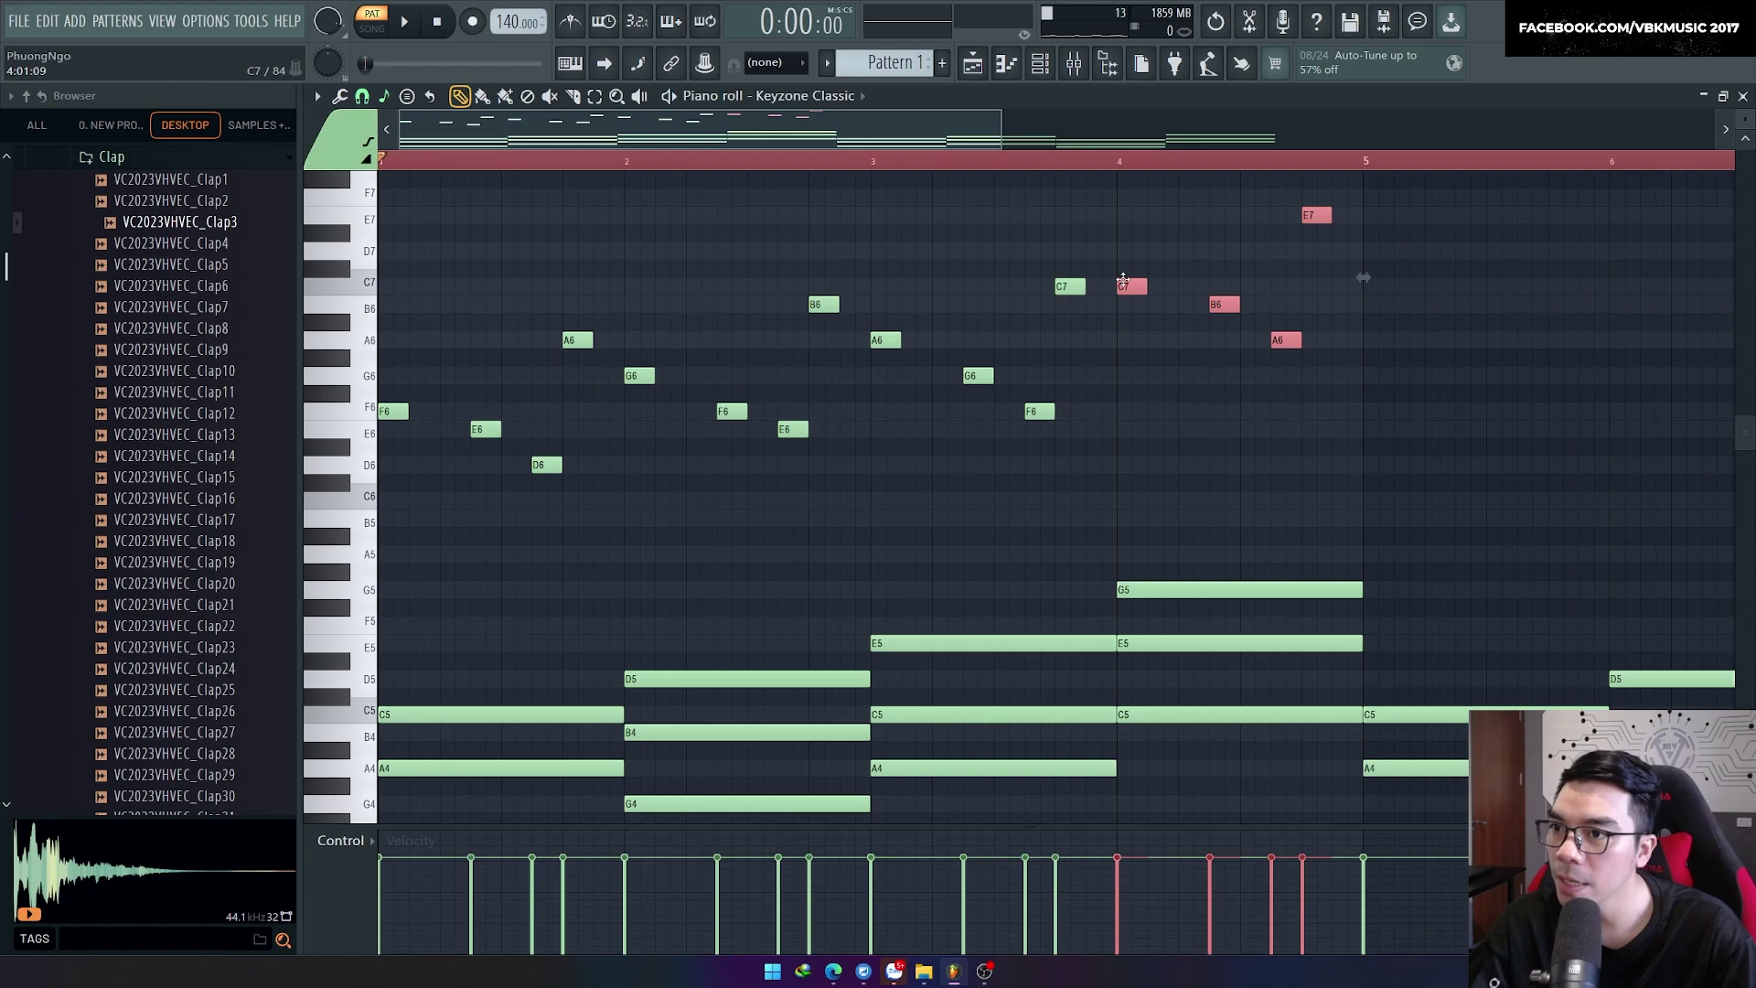
# Step: Play the four-bar melody over the chords
pyautogui.scroll(-2, 1039, 393)
pyautogui.press('space')
pyautogui.hotkey('ctrl', 'a')
pyautogui.scroll(2, 745, 547)
pyautogui.hotkey('ctrl', 'd')
pyautogui.scroll(1, 768, 546)
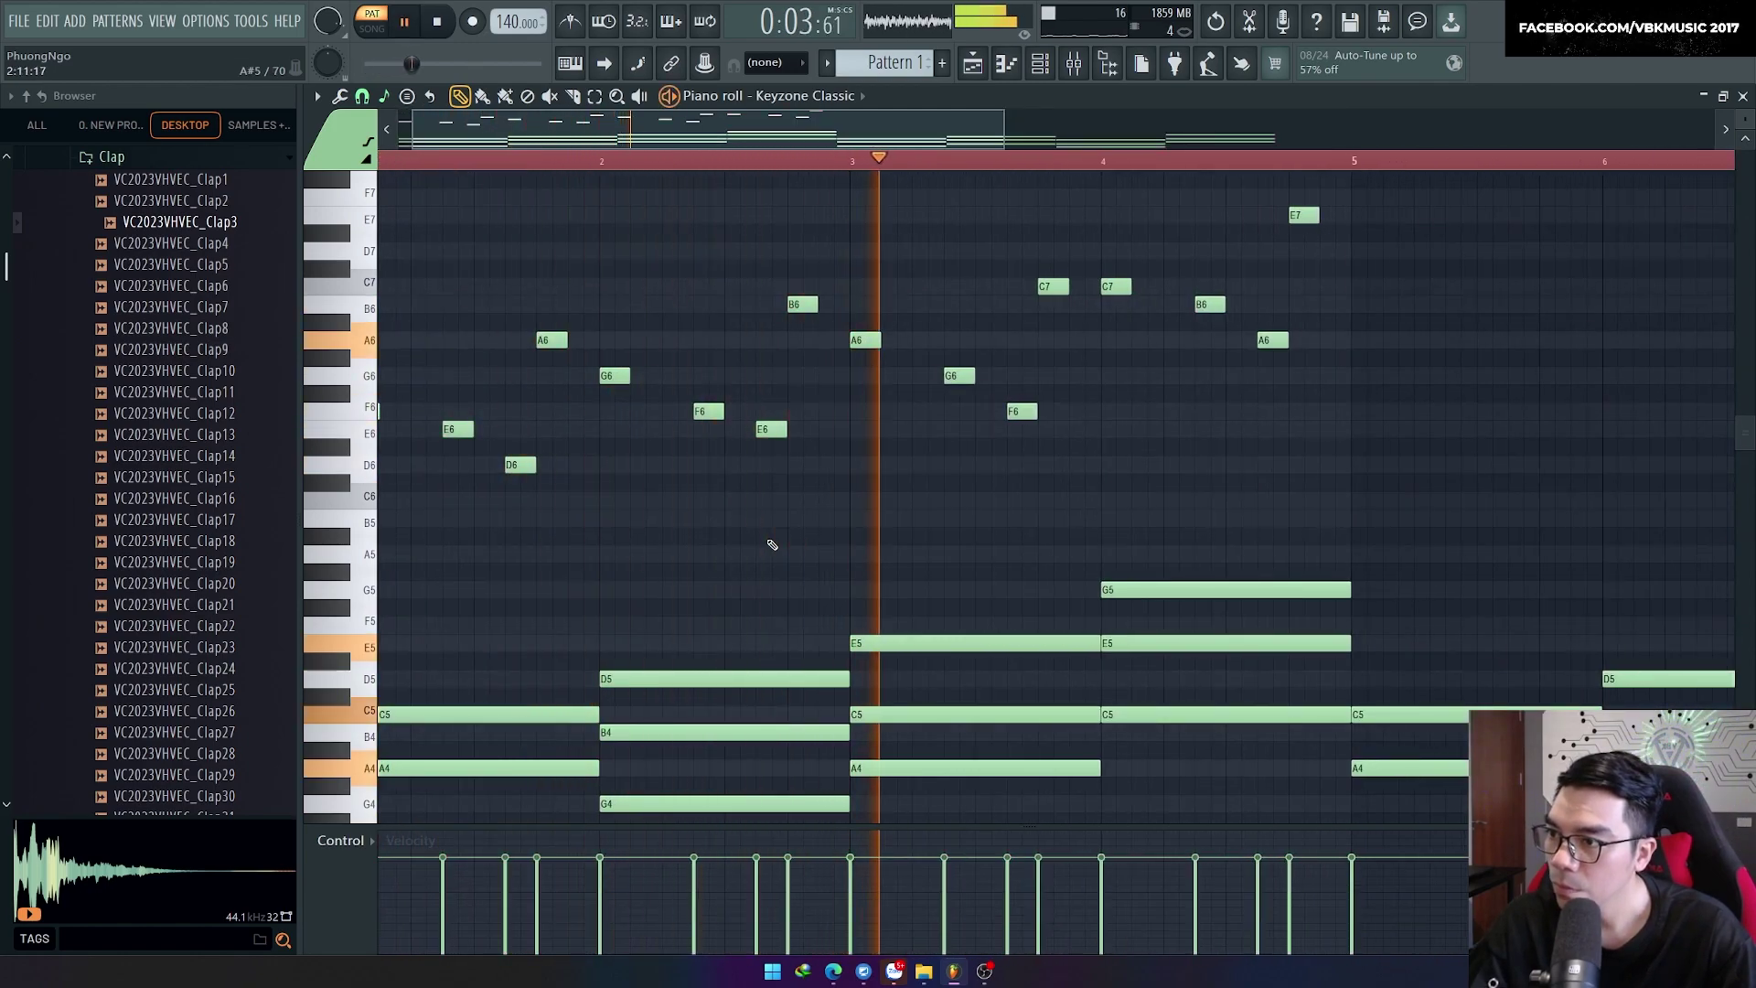
pyautogui.scroll(-1, 823, 540)
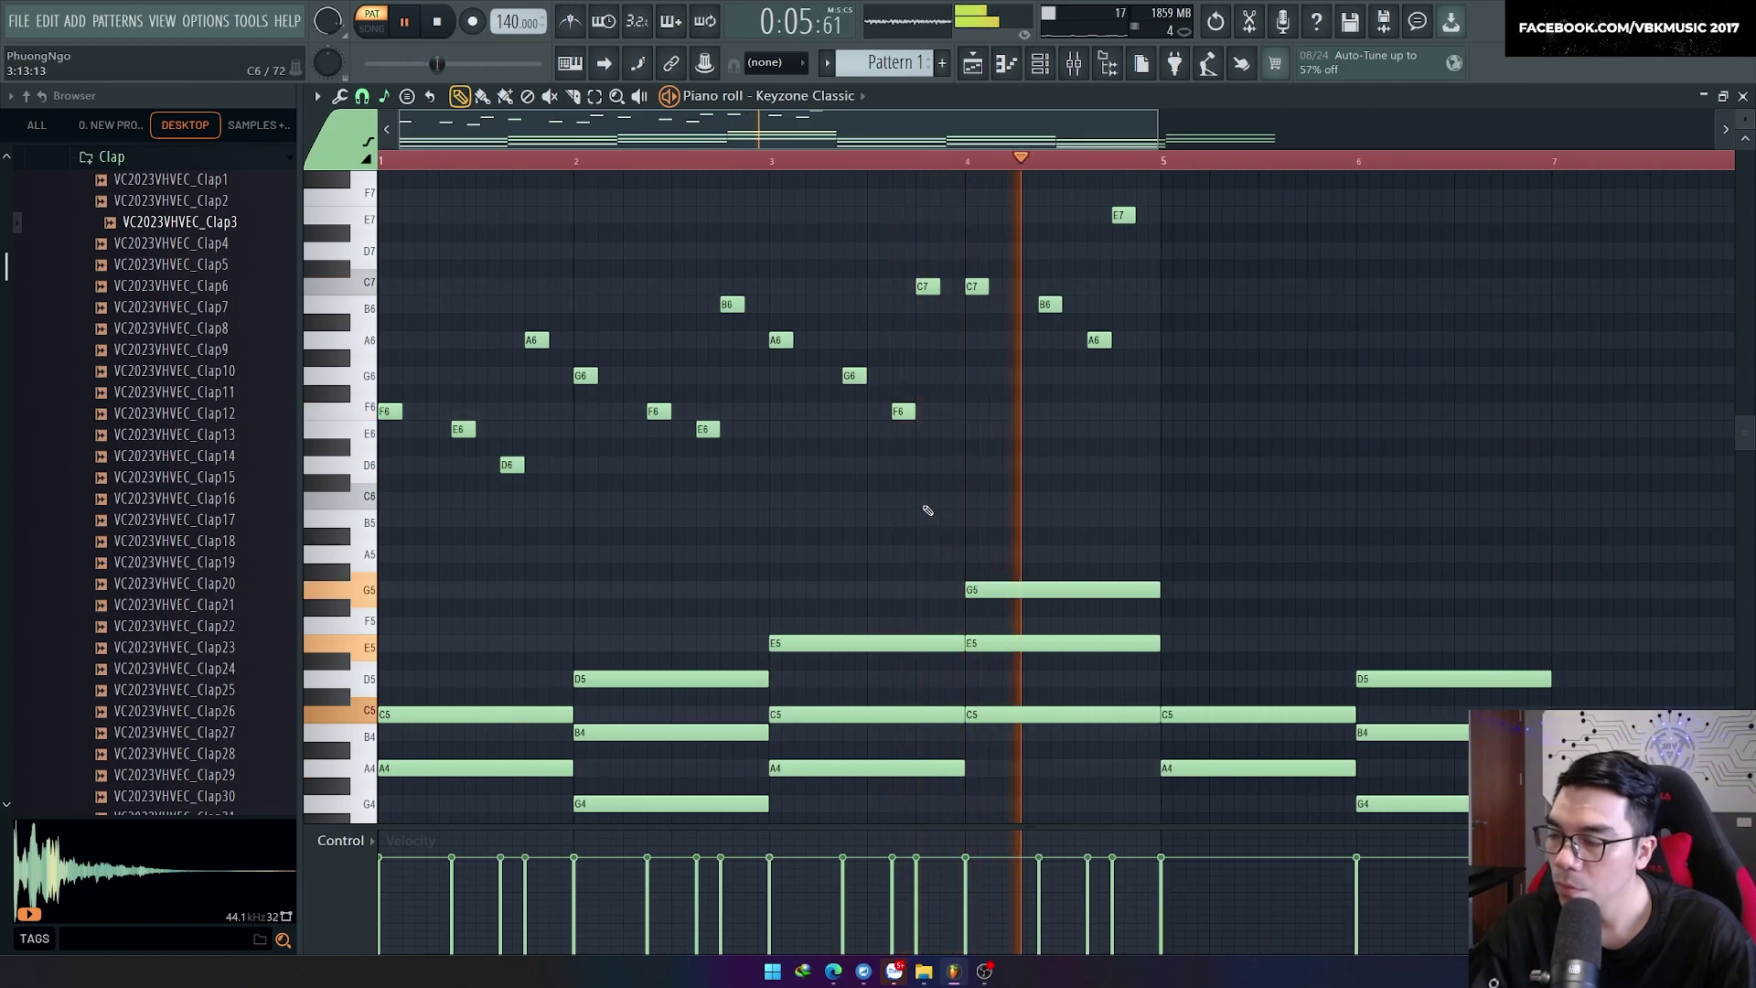
pyautogui.press('space')
# Step: Duplicate the four-bar melody into bars 5 to 8
pyautogui.moveTo(1276, 525)
pyautogui.mouseDown()
pyautogui.moveTo(917, 353)
pyautogui.moveTo(386, 188)
pyautogui.mouseUp()
pyautogui.scroll(2, 586, 411)
pyautogui.moveTo(395, 520)
pyautogui.mouseDown()
pyautogui.moveTo(1094, 521)
pyautogui.moveTo(1165, 504)
pyautogui.mouseUp()
pyautogui.scroll(-1, 1169, 510)
pyautogui.hotkey('ctrl', 'a')
pyautogui.hotkey('ctrl', 'd')
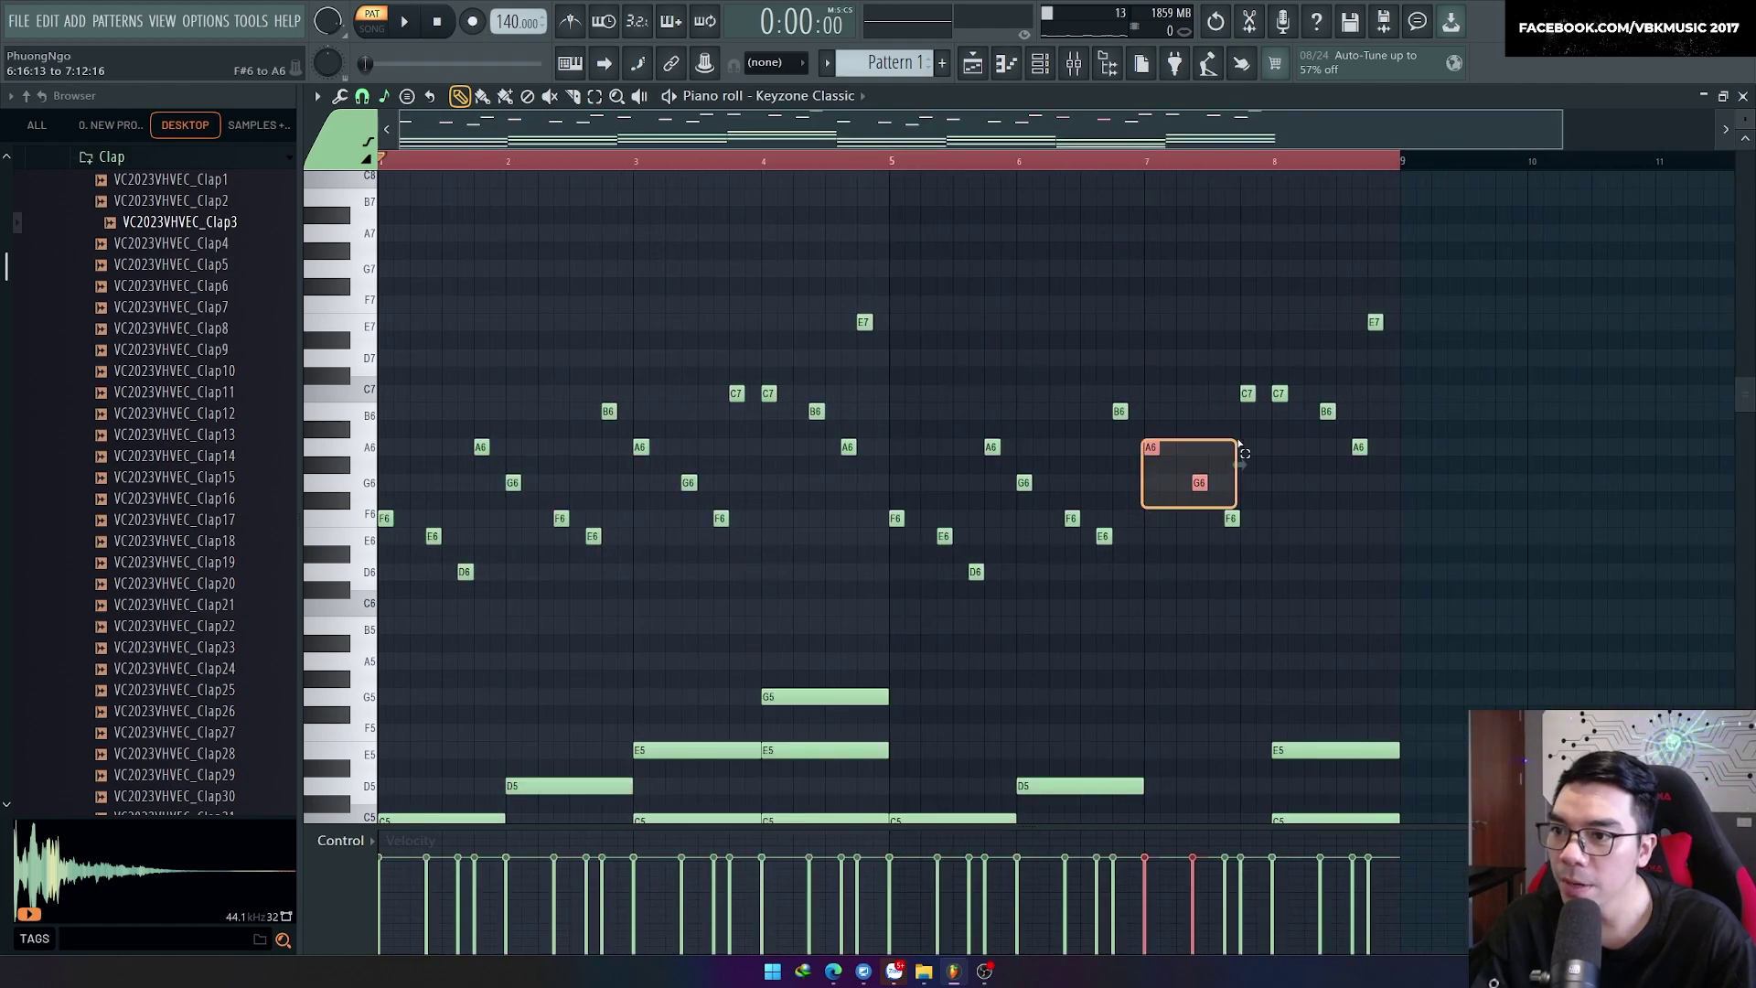
# Step: Lower the bar 7 motif to E6, D6, C6 and G6 to match its chord, and play the melody
pyautogui.moveTo(1254, 439); pyautogui.dragTo(1254, 439)
pyautogui.scroll(2, 1097, 477)
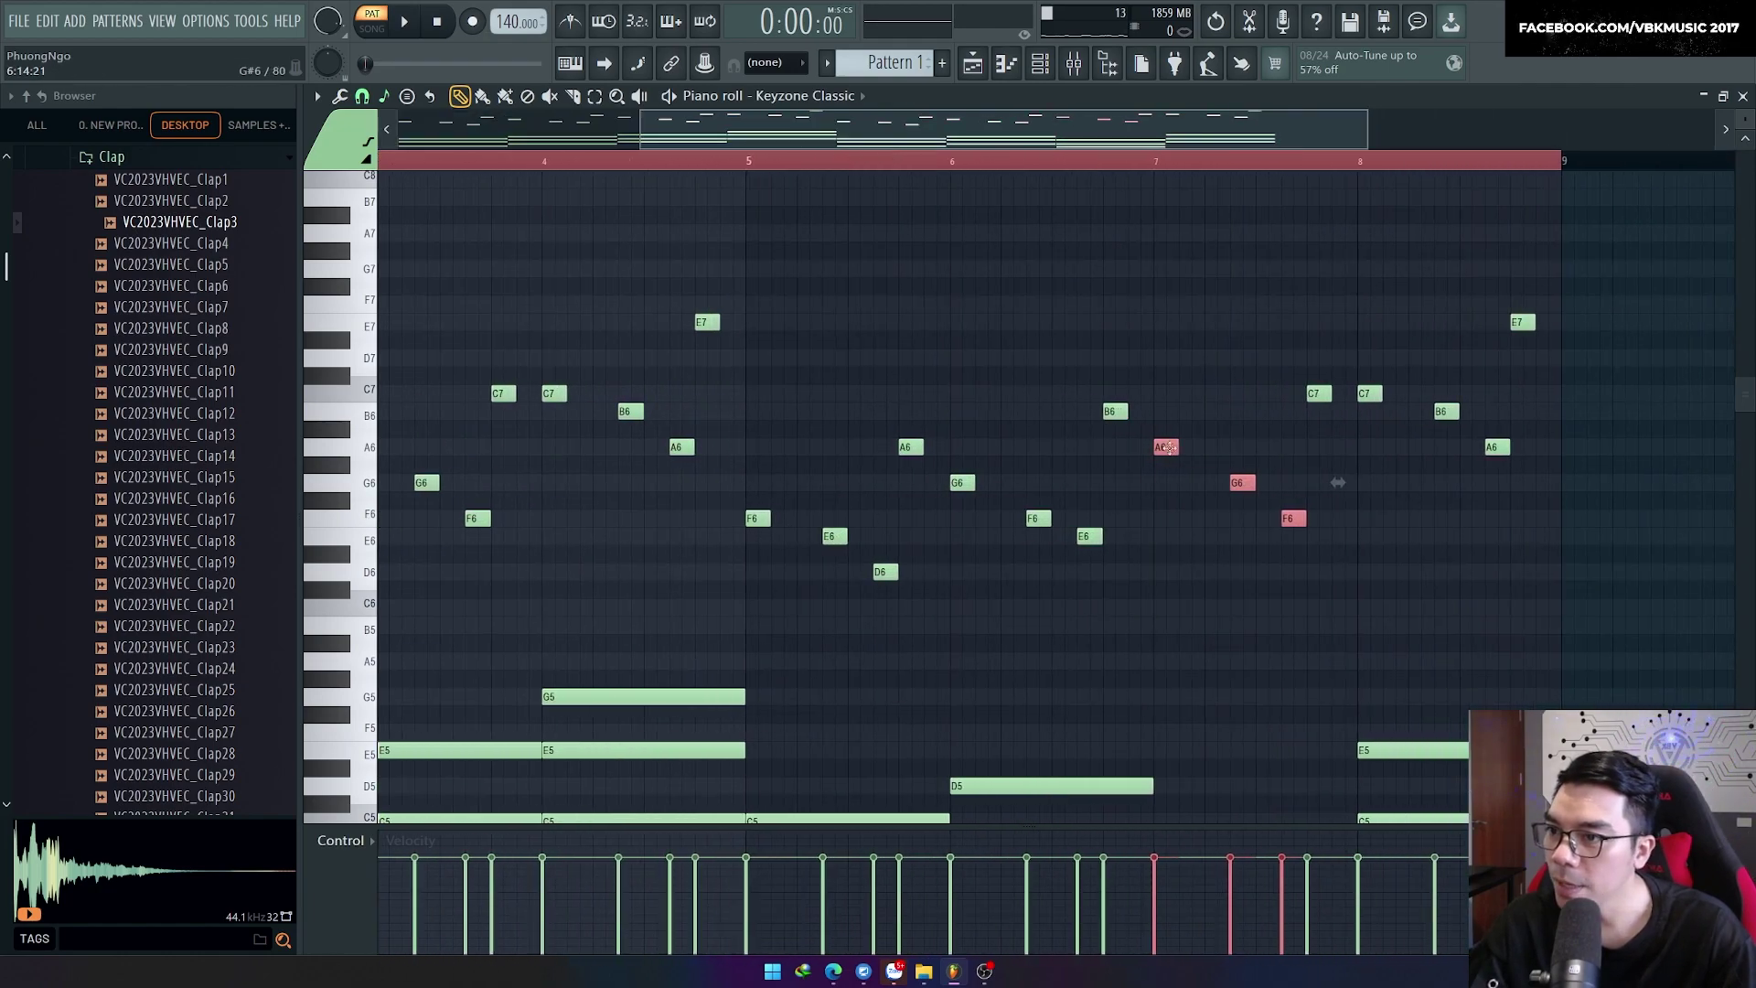
pyautogui.press('space')
pyautogui.hotkey('ctrl', 'a')
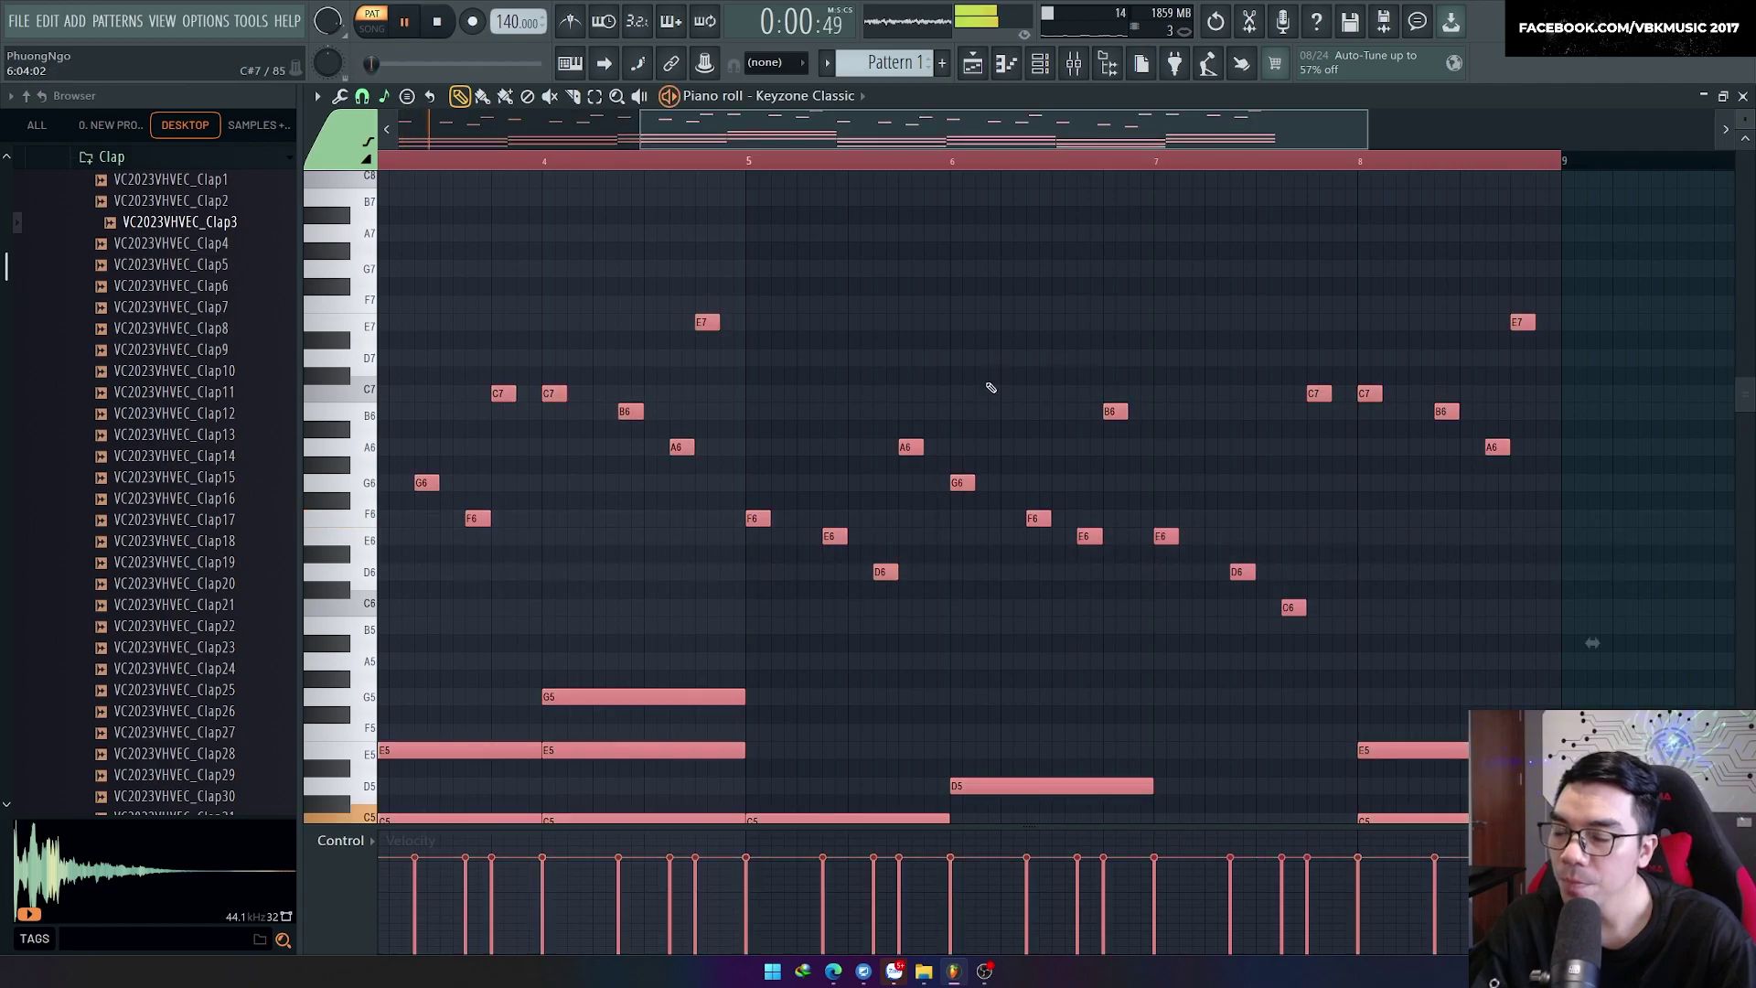
pyautogui.scroll(-2, 991, 376)
pyautogui.hotkey('ctrl', 'd')
pyautogui.moveTo(1223, 494); pyautogui.dragTo(1414, 317)
pyautogui.moveTo(1231, 395); pyautogui.dragTo(1395, 318)
pyautogui.scroll(-3, 1294, 432)
pyautogui.scroll(2, 1311, 448)
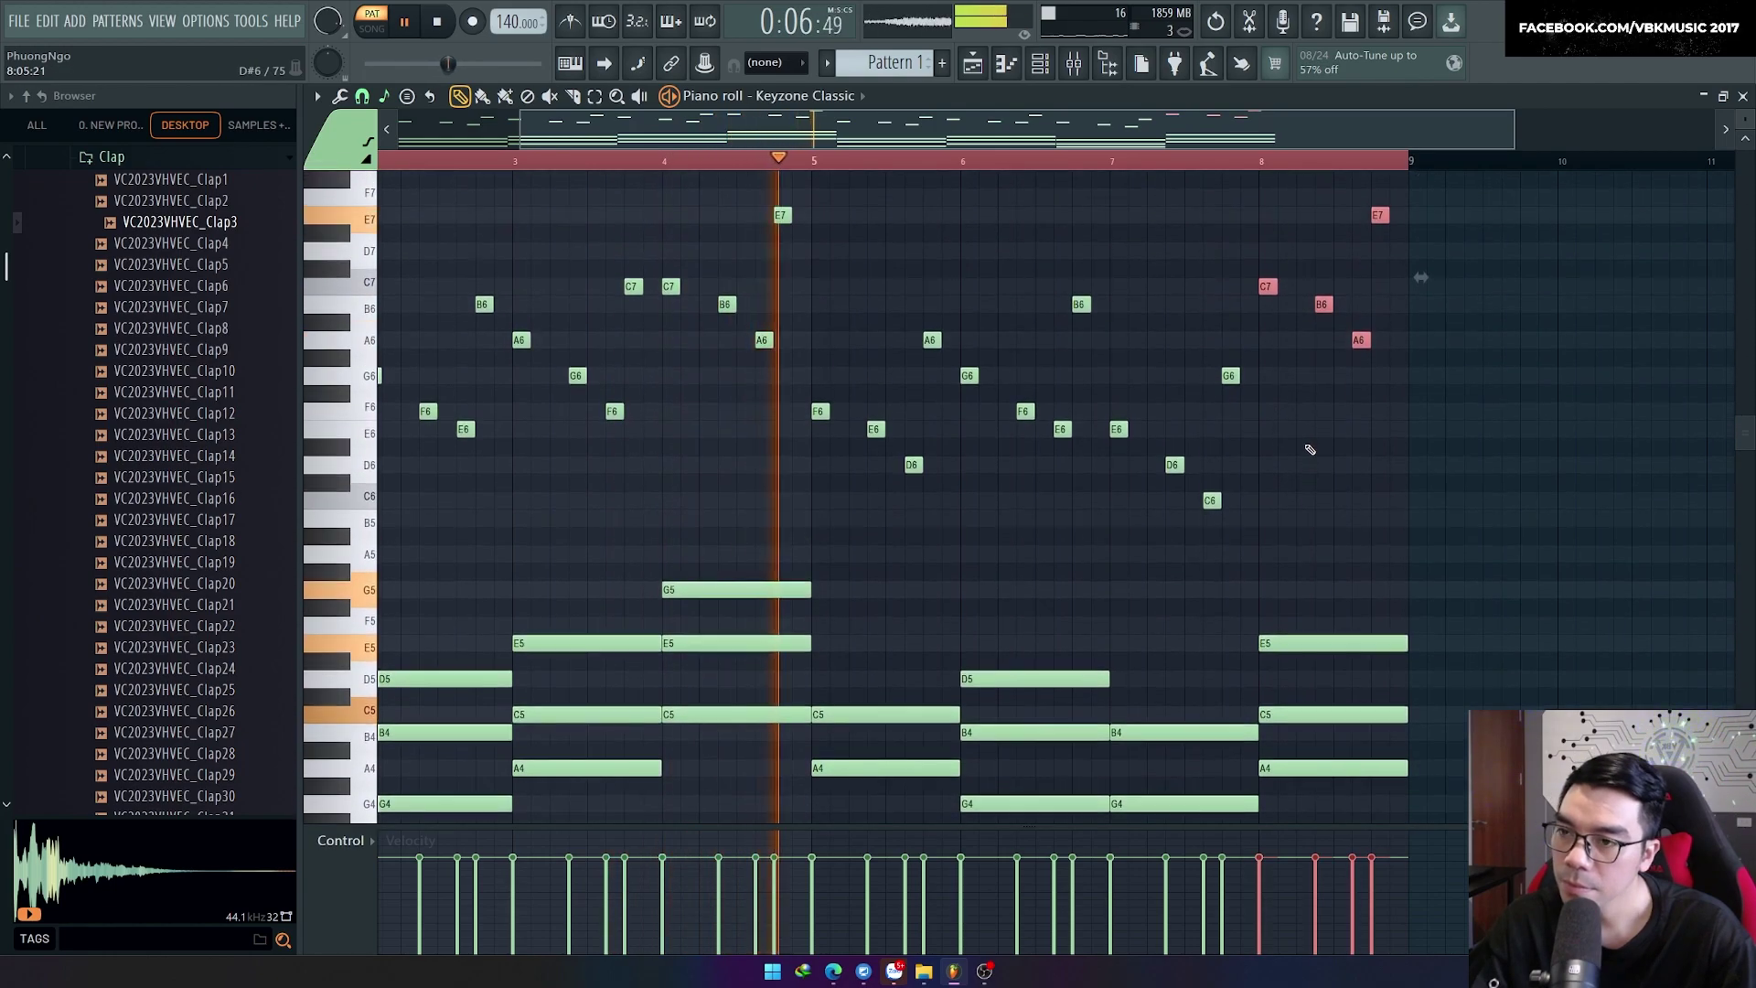
# Step: Stop playback and delete all the melody notes, keeping the eight chords
pyautogui.moveTo(1498, 567); pyautogui.dragTo(361, 174)
pyautogui.press('space')
pyautogui.scroll(-2, 694, 397)
pyautogui.scroll(-3, 548, 393)
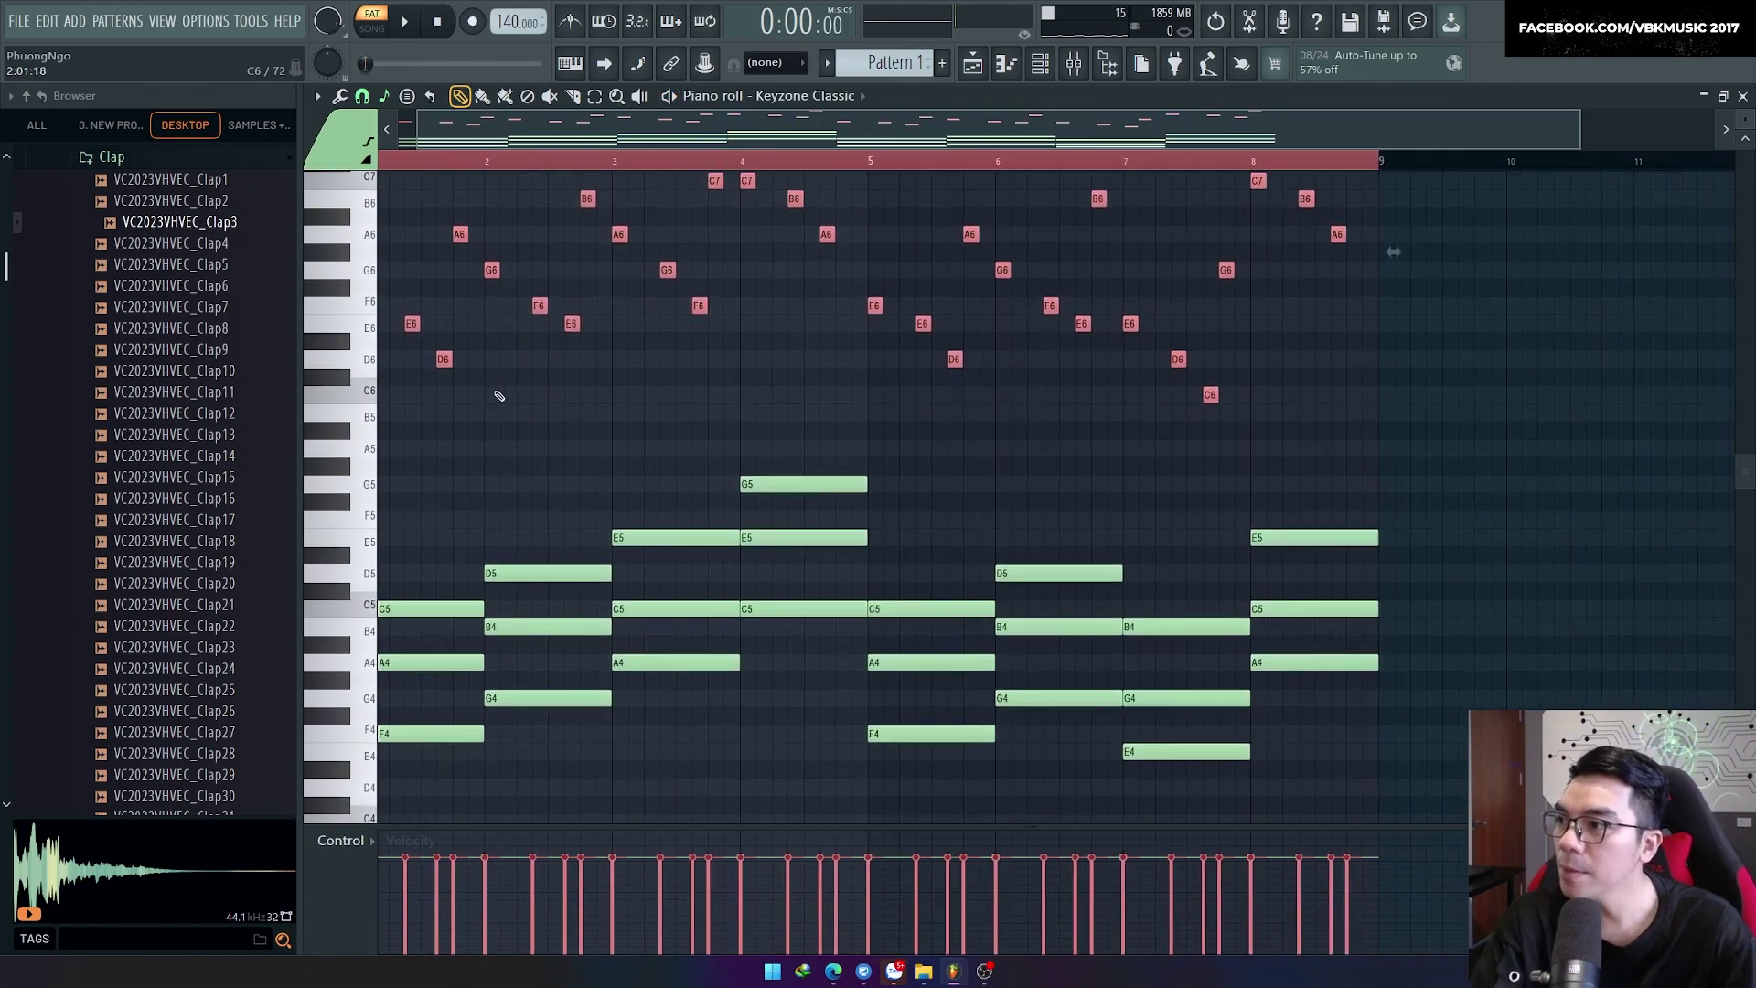
pyautogui.press('Delete')
# Step: Draw a seven-note arpeggio motif in bar 1 with F6, C6, A5, C6, C6, F6 and A6, and play it
pyautogui.scroll(2, 478, 331)
pyautogui.click(392, 325)
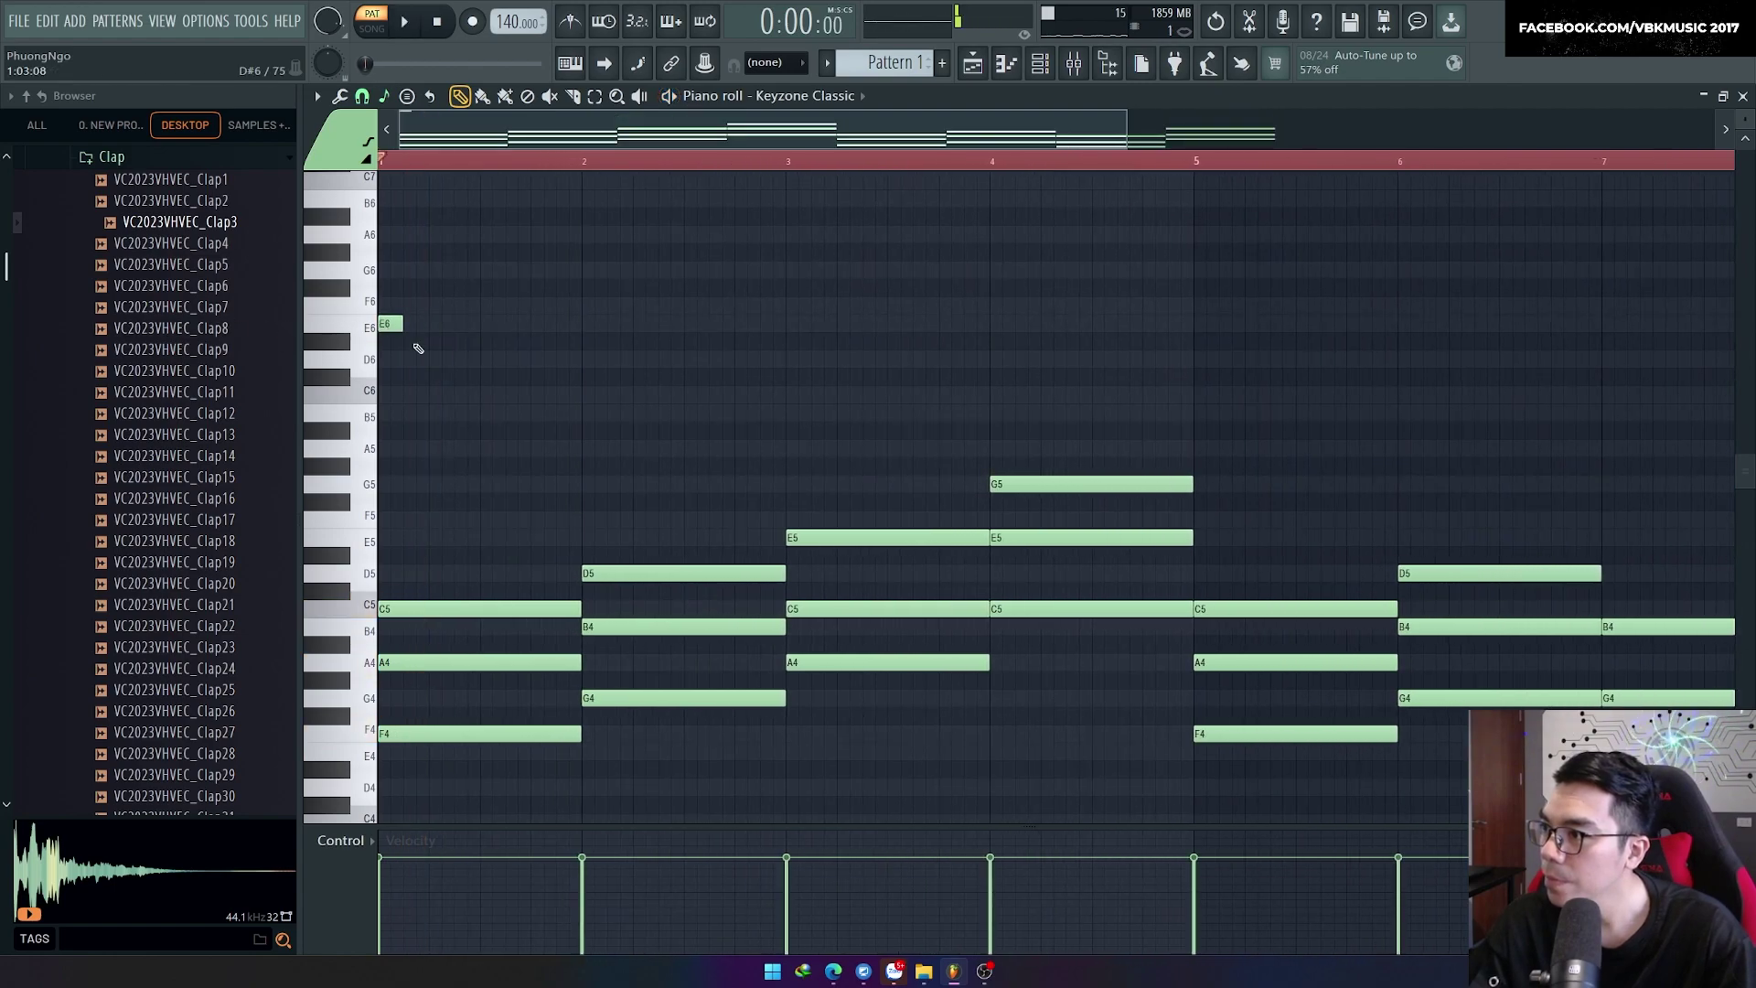
pyautogui.moveTo(391, 321); pyautogui.dragTo(376, 292)
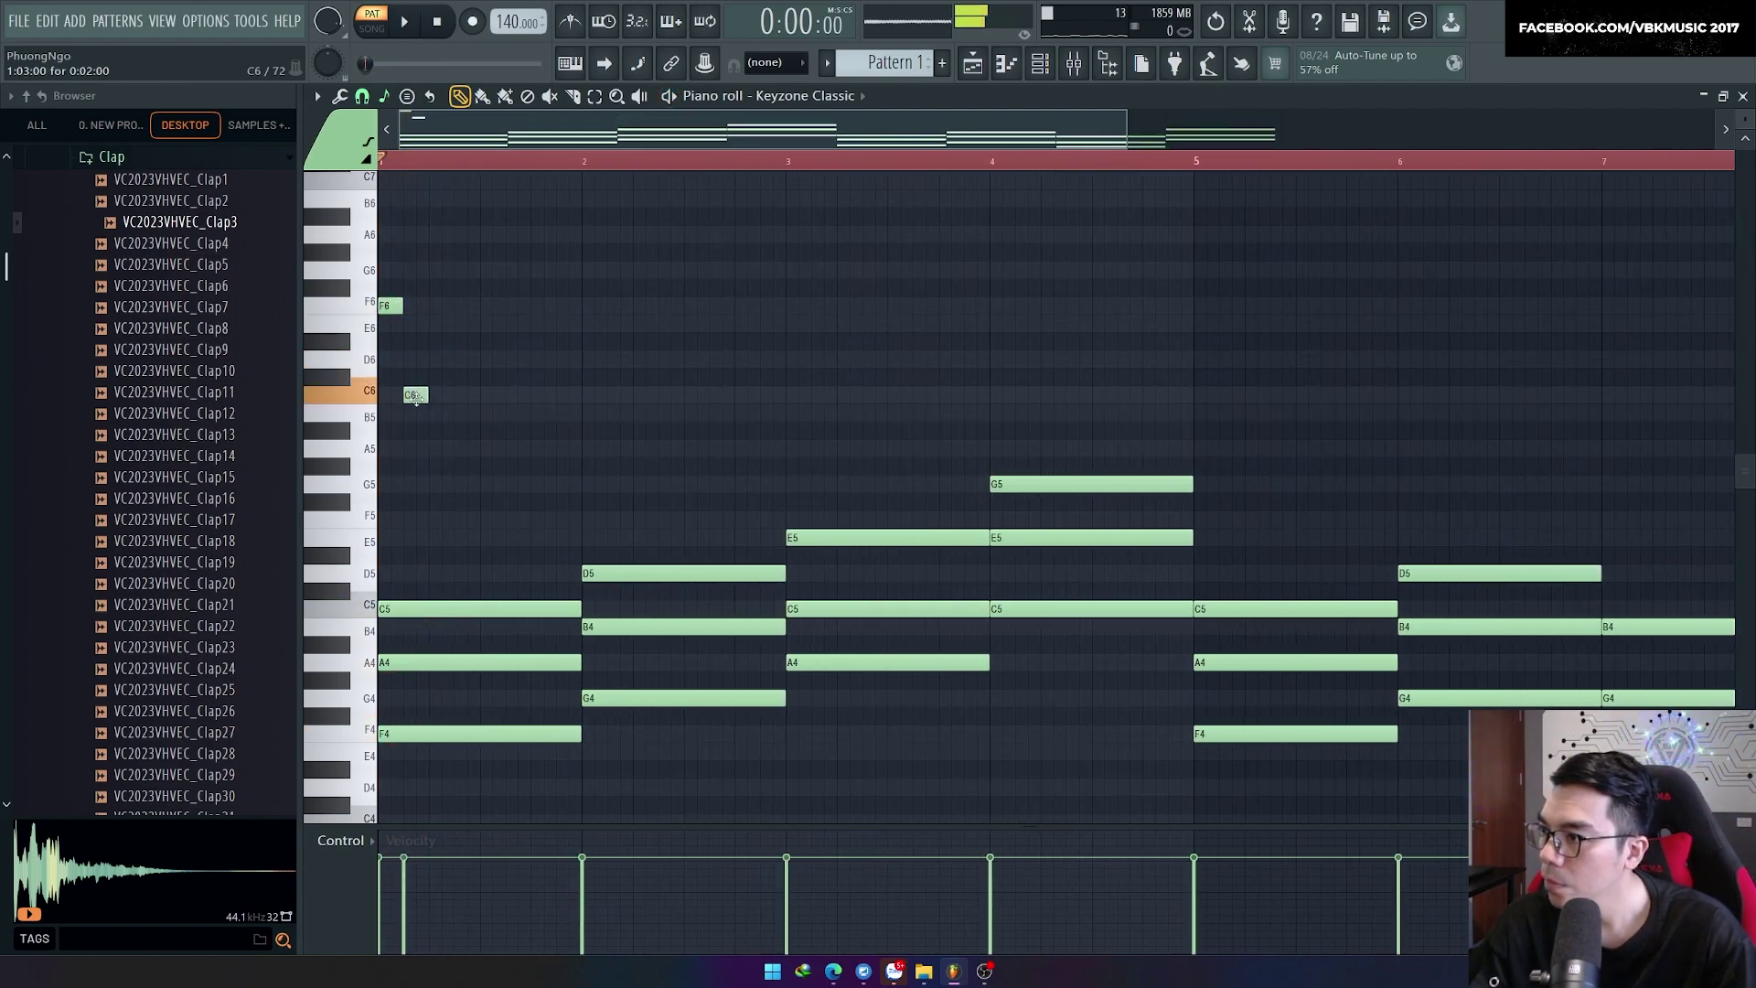
pyautogui.press('space')
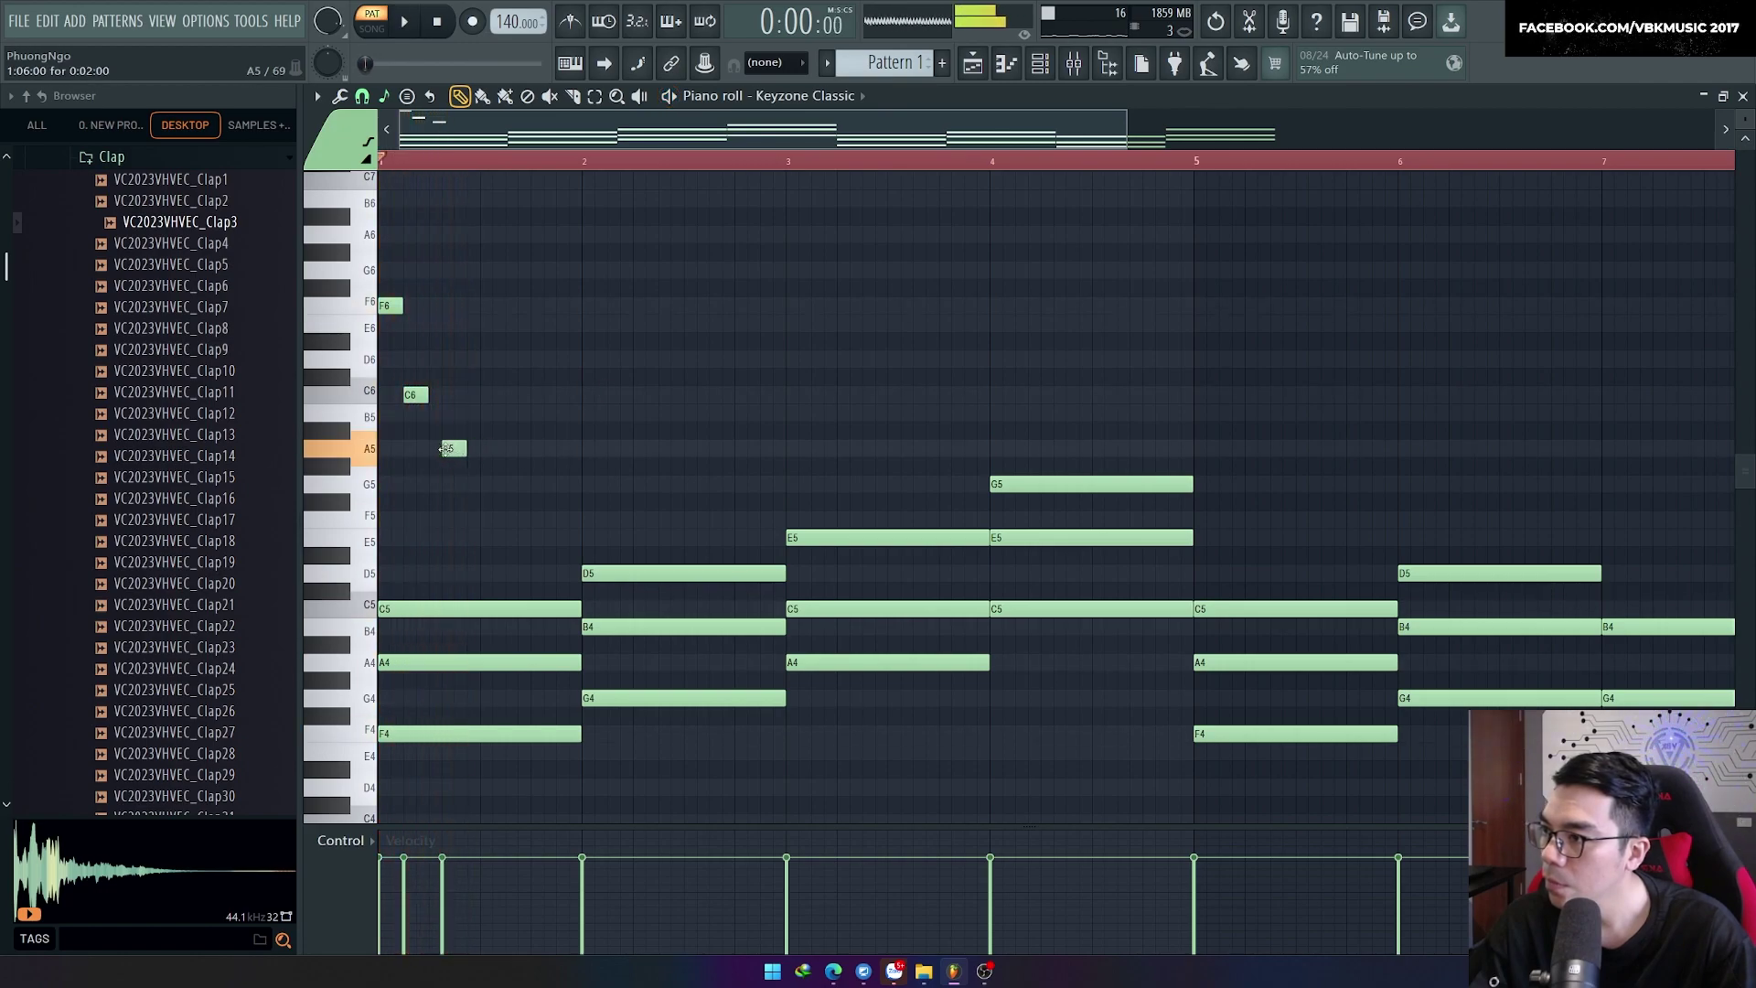
pyautogui.click(457, 395)
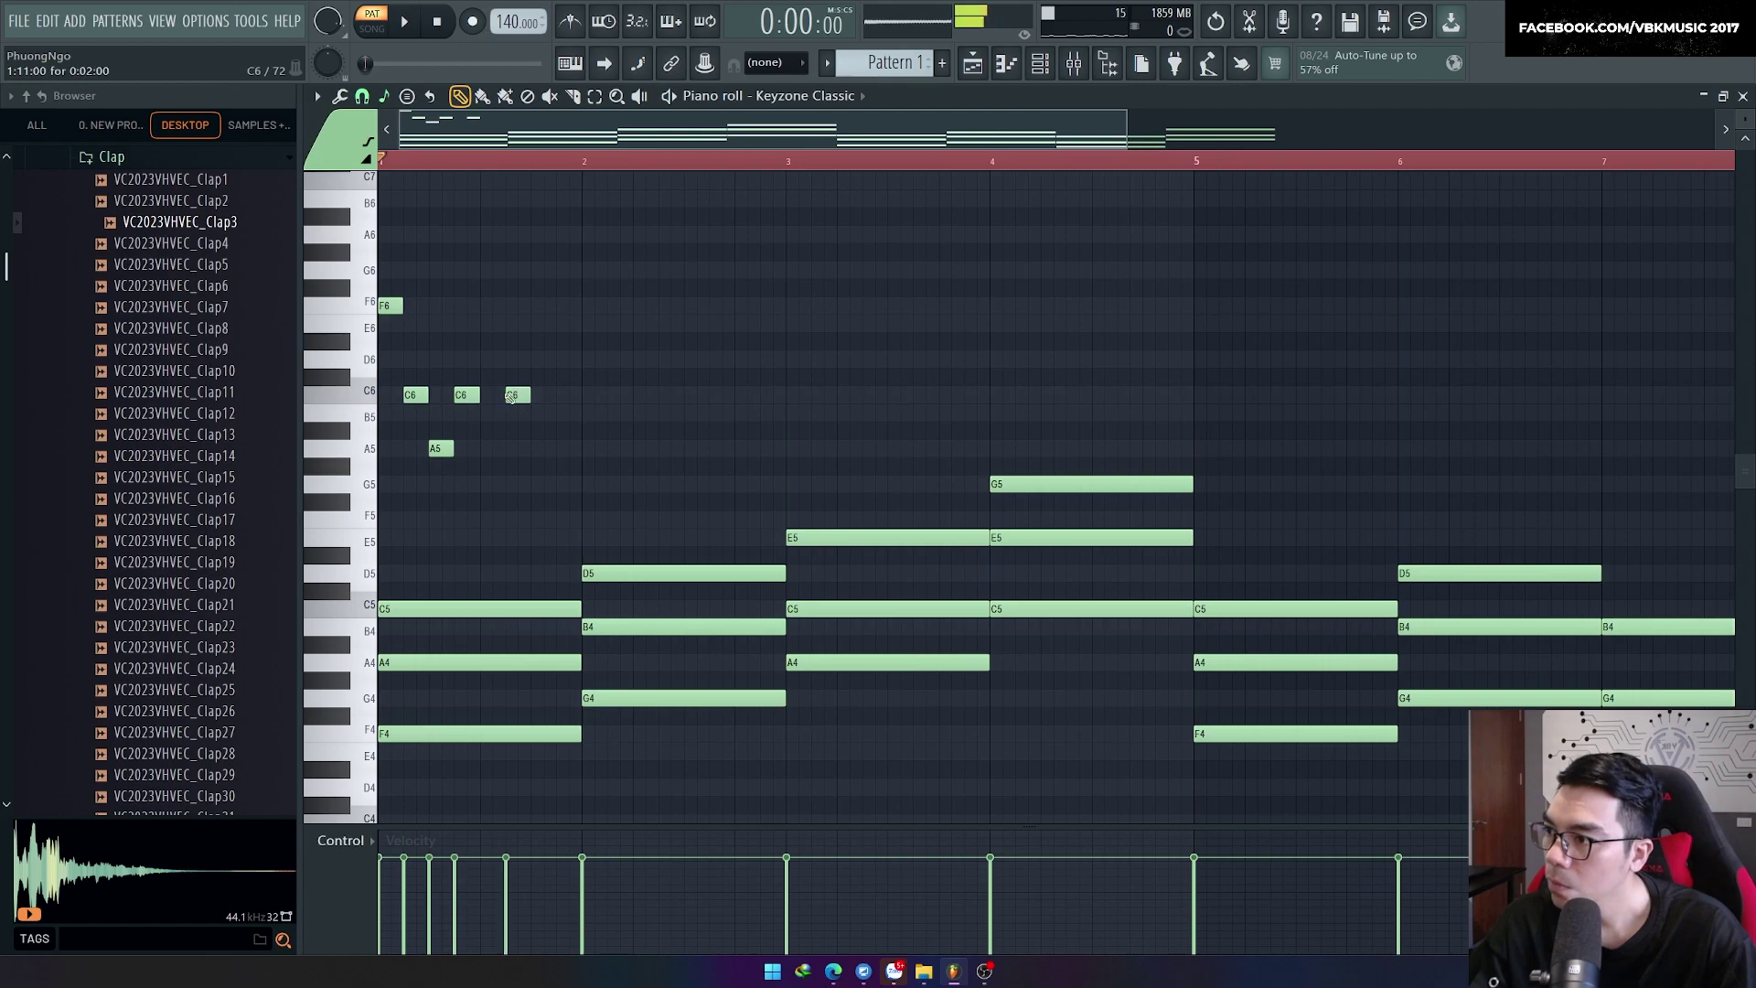
pyautogui.click(568, 269)
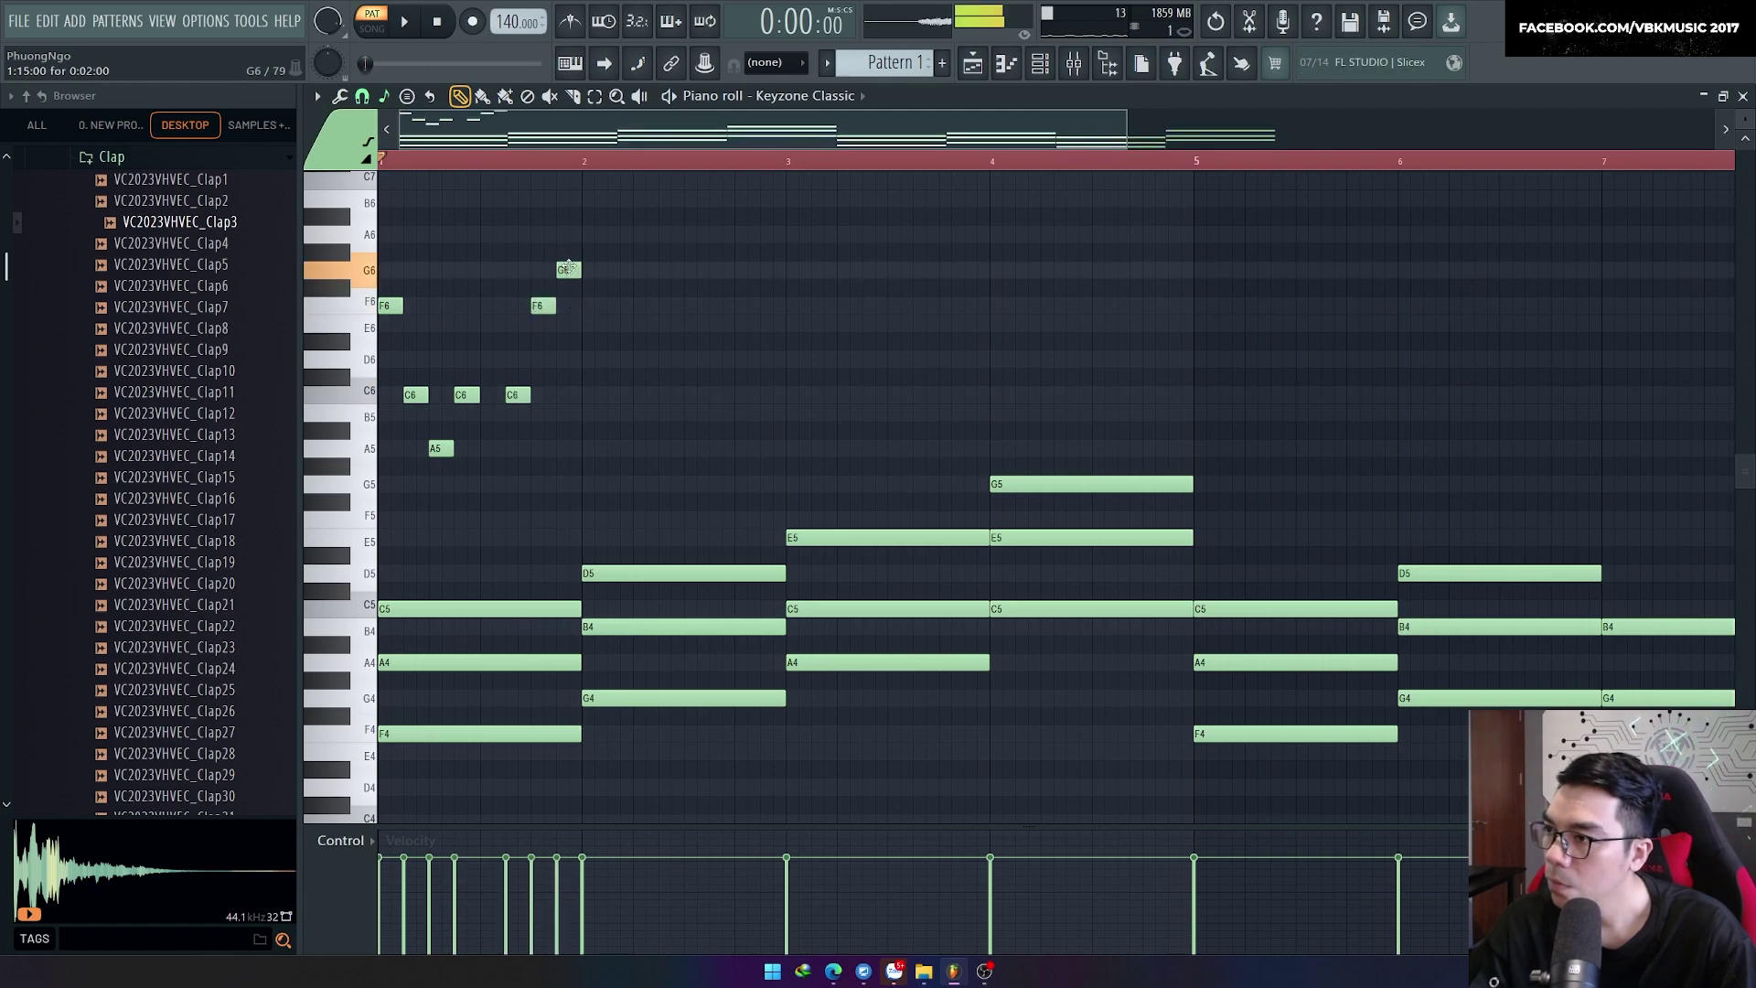
pyautogui.moveTo(567, 270); pyautogui.dragTo(575, 230)
pyautogui.scroll(2, 599, 476)
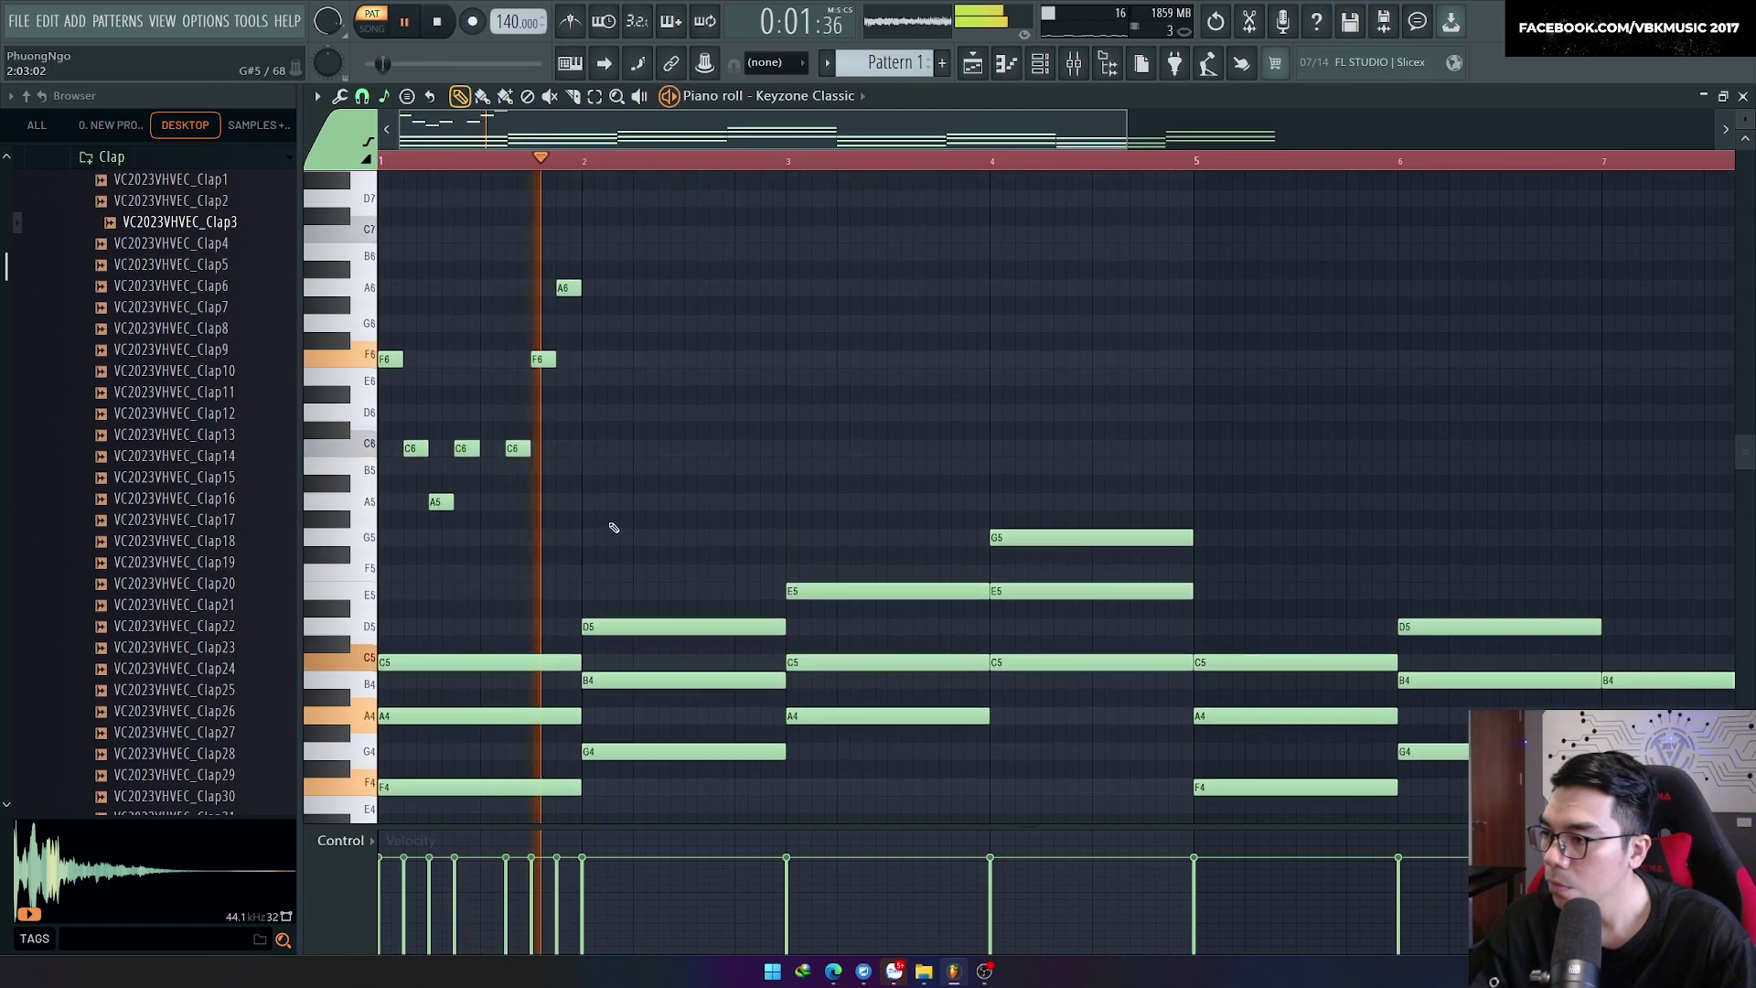
# Step: Copy the bar 1 arpeggio to bars 2 and 3, with the in-scale copies starting on G6 and A6
pyautogui.moveTo(711, 608); pyautogui.dragTo(383, 216)
pyautogui.press('space')
pyautogui.moveTo(390, 413); pyautogui.dragTo(602, 373)
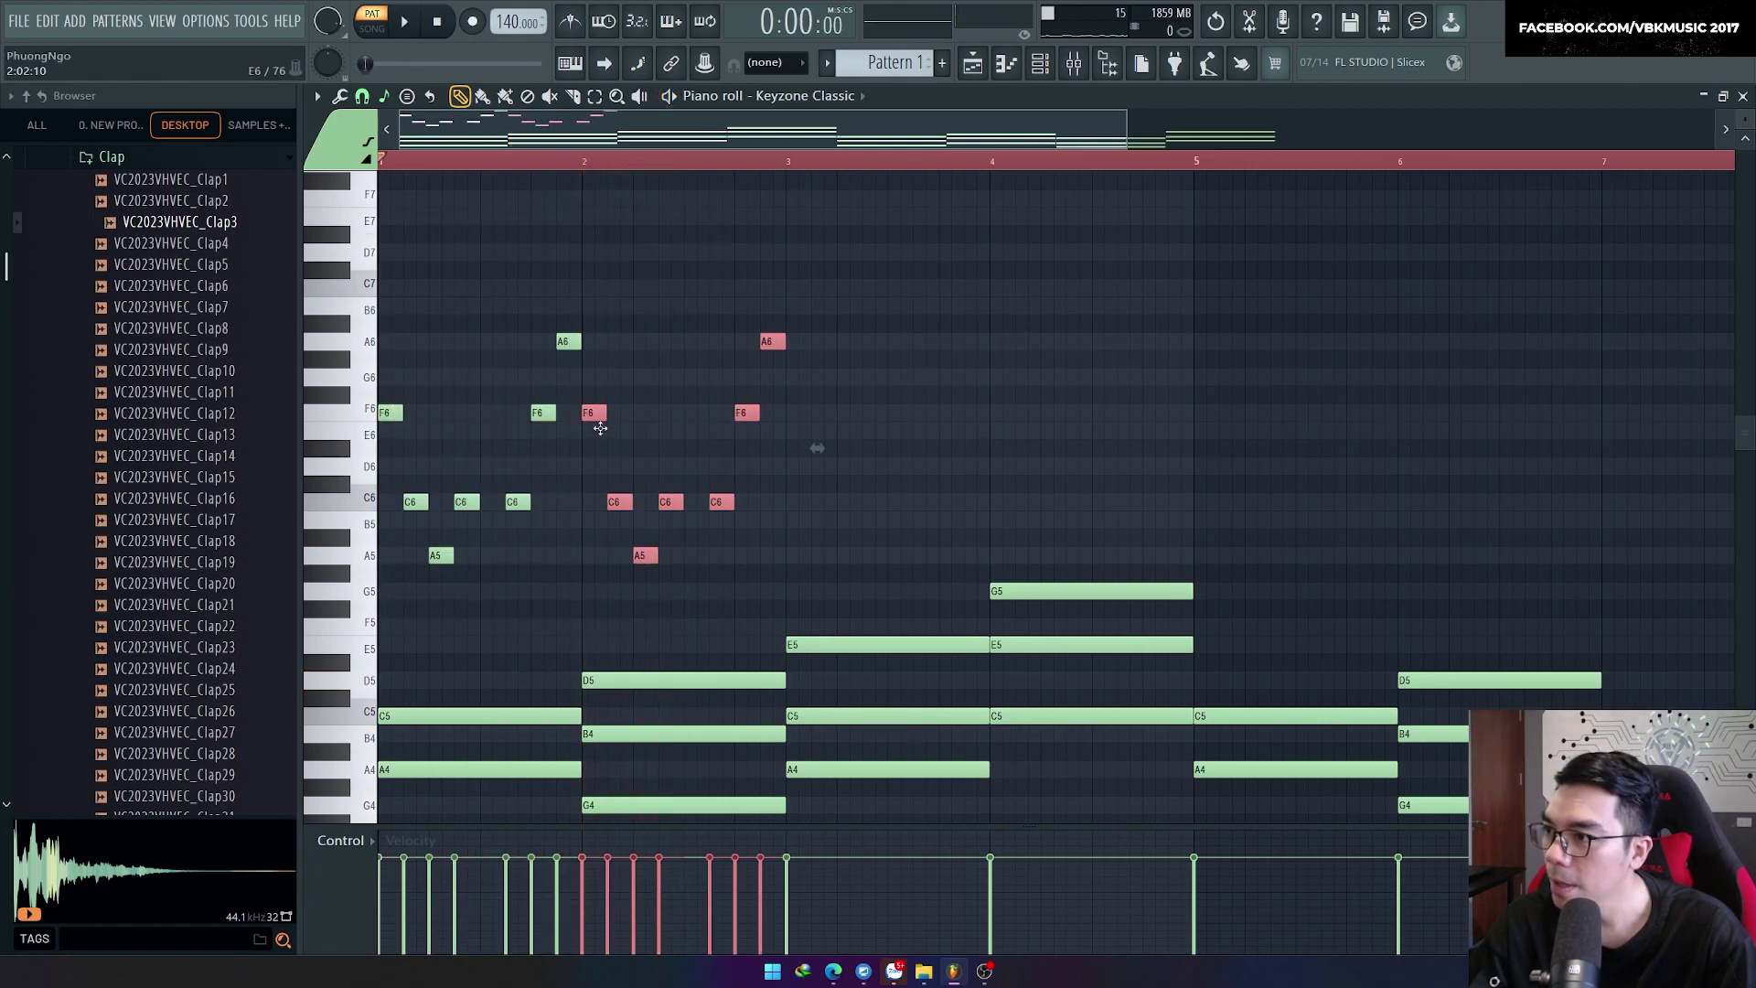
pyautogui.hotkey('ctrl', 'b')
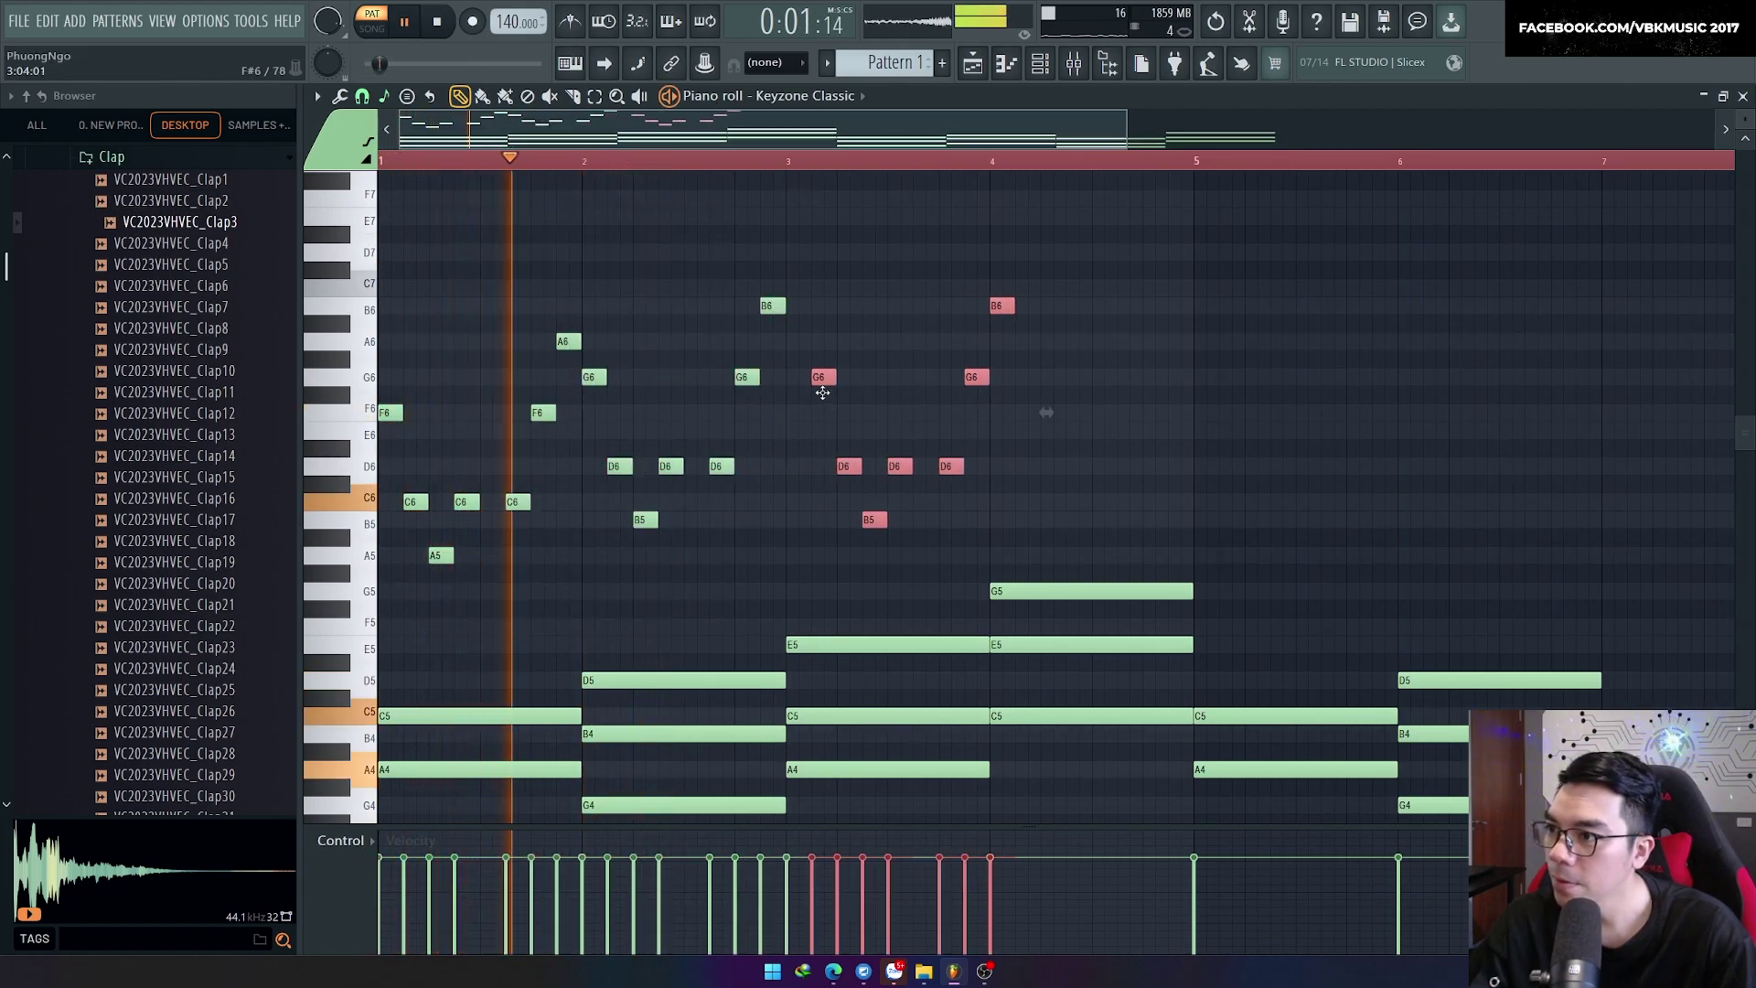
pyautogui.moveTo(792, 350); pyautogui.dragTo(794, 341)
pyautogui.hotkey('ctrl', 'a')
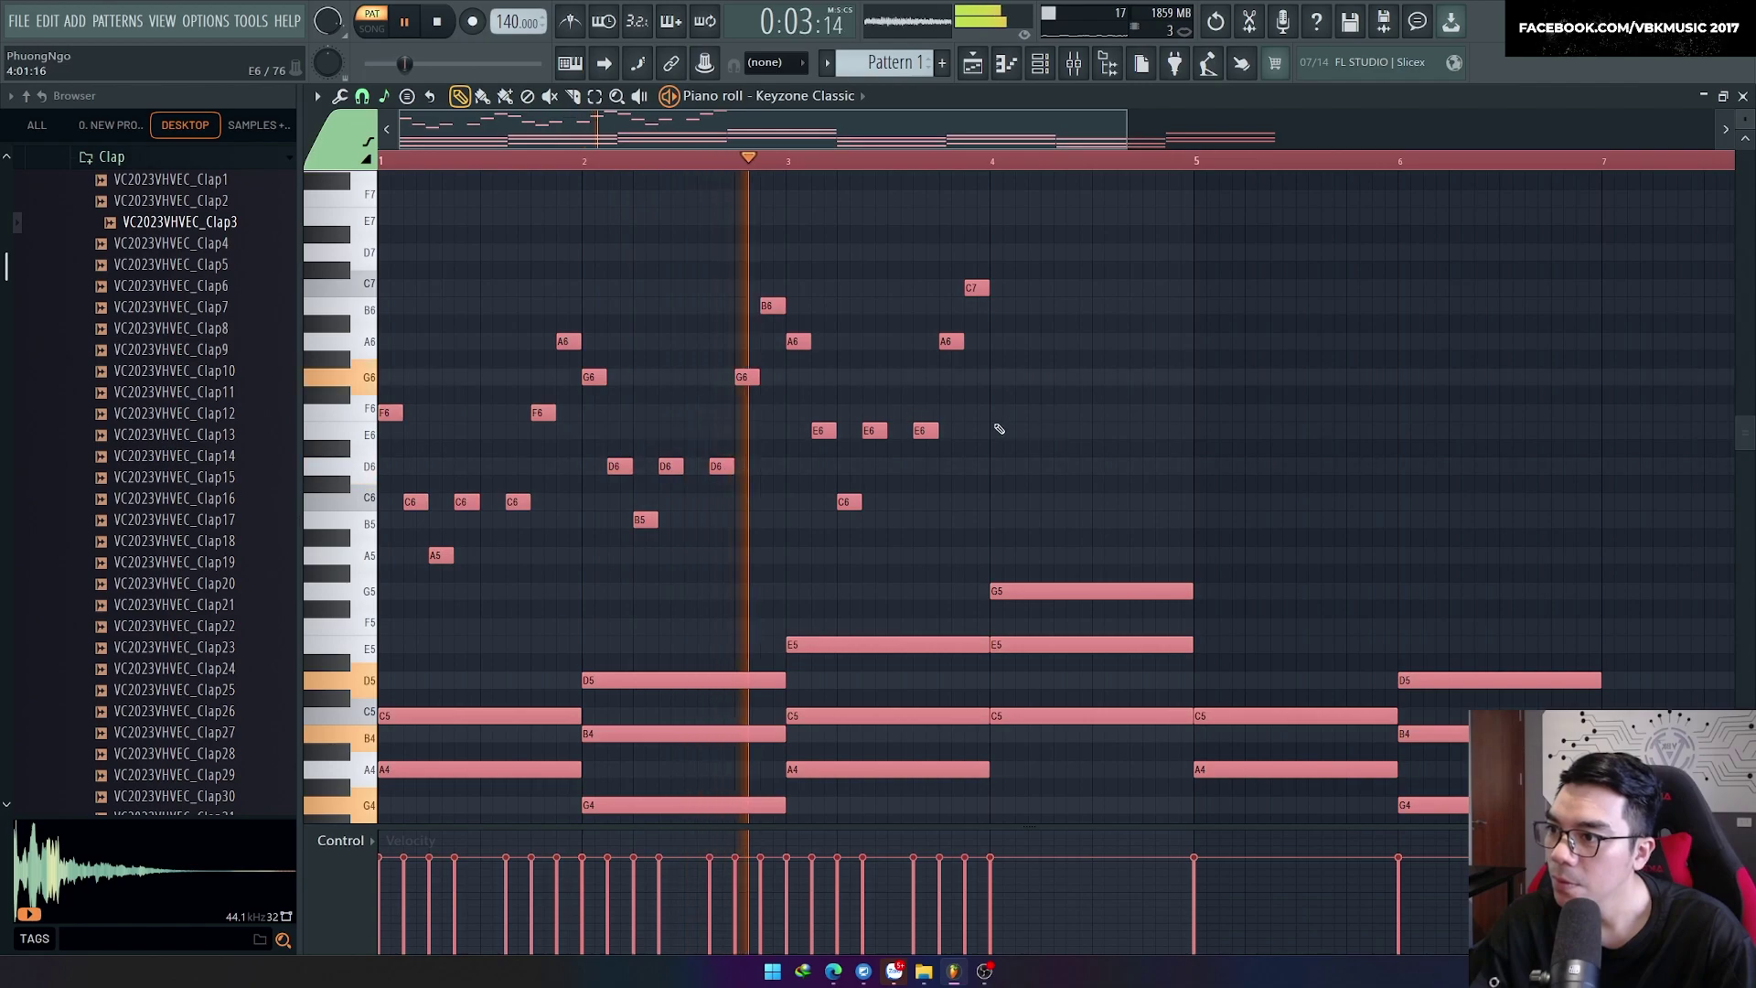
pyautogui.scroll(-1, 1007, 429)
pyautogui.hotkey('ctrl', 'd')
# Step: Copy the bar 3 arpeggio to bar 4, starting on C7, and play the four bars
pyautogui.moveTo(941, 521); pyautogui.dragTo(731, 251)
pyautogui.press('space')
pyautogui.hotkey('ctrl', 'b')
pyautogui.moveTo(900, 342); pyautogui.dragTo(899, 267)
pyautogui.press('space')
pyautogui.hotkey('ctrl', 'a')
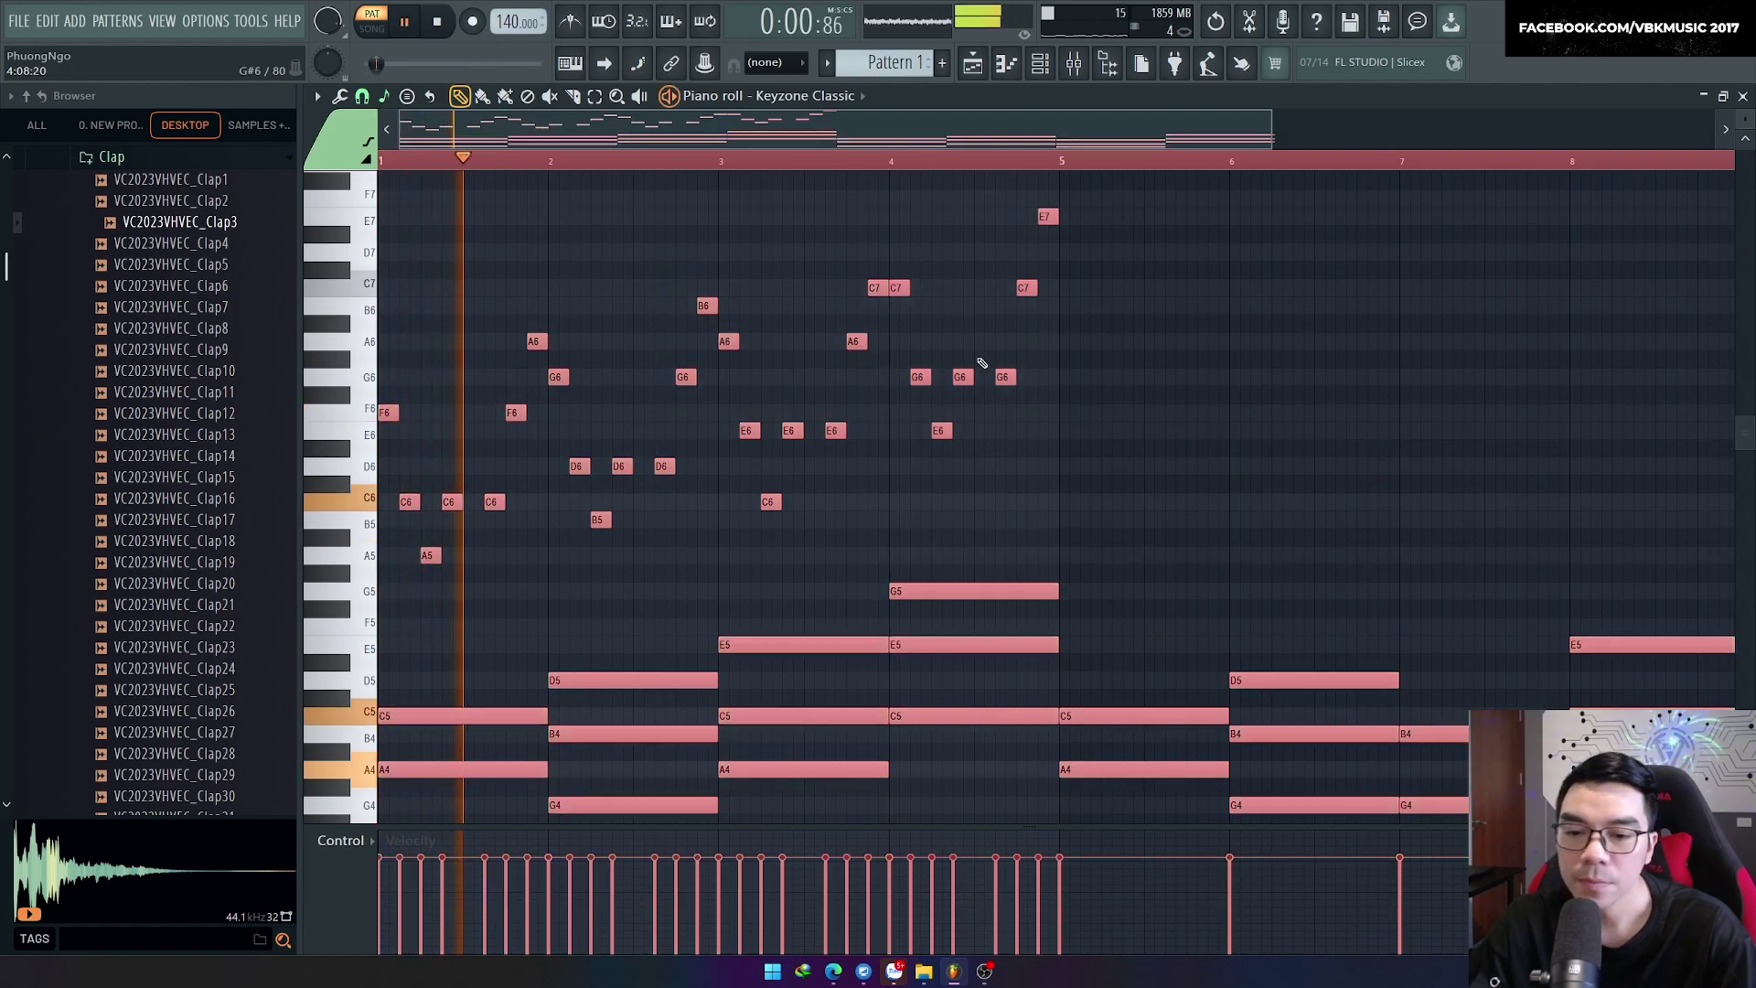
pyautogui.hotkey('ctrl', 'd')
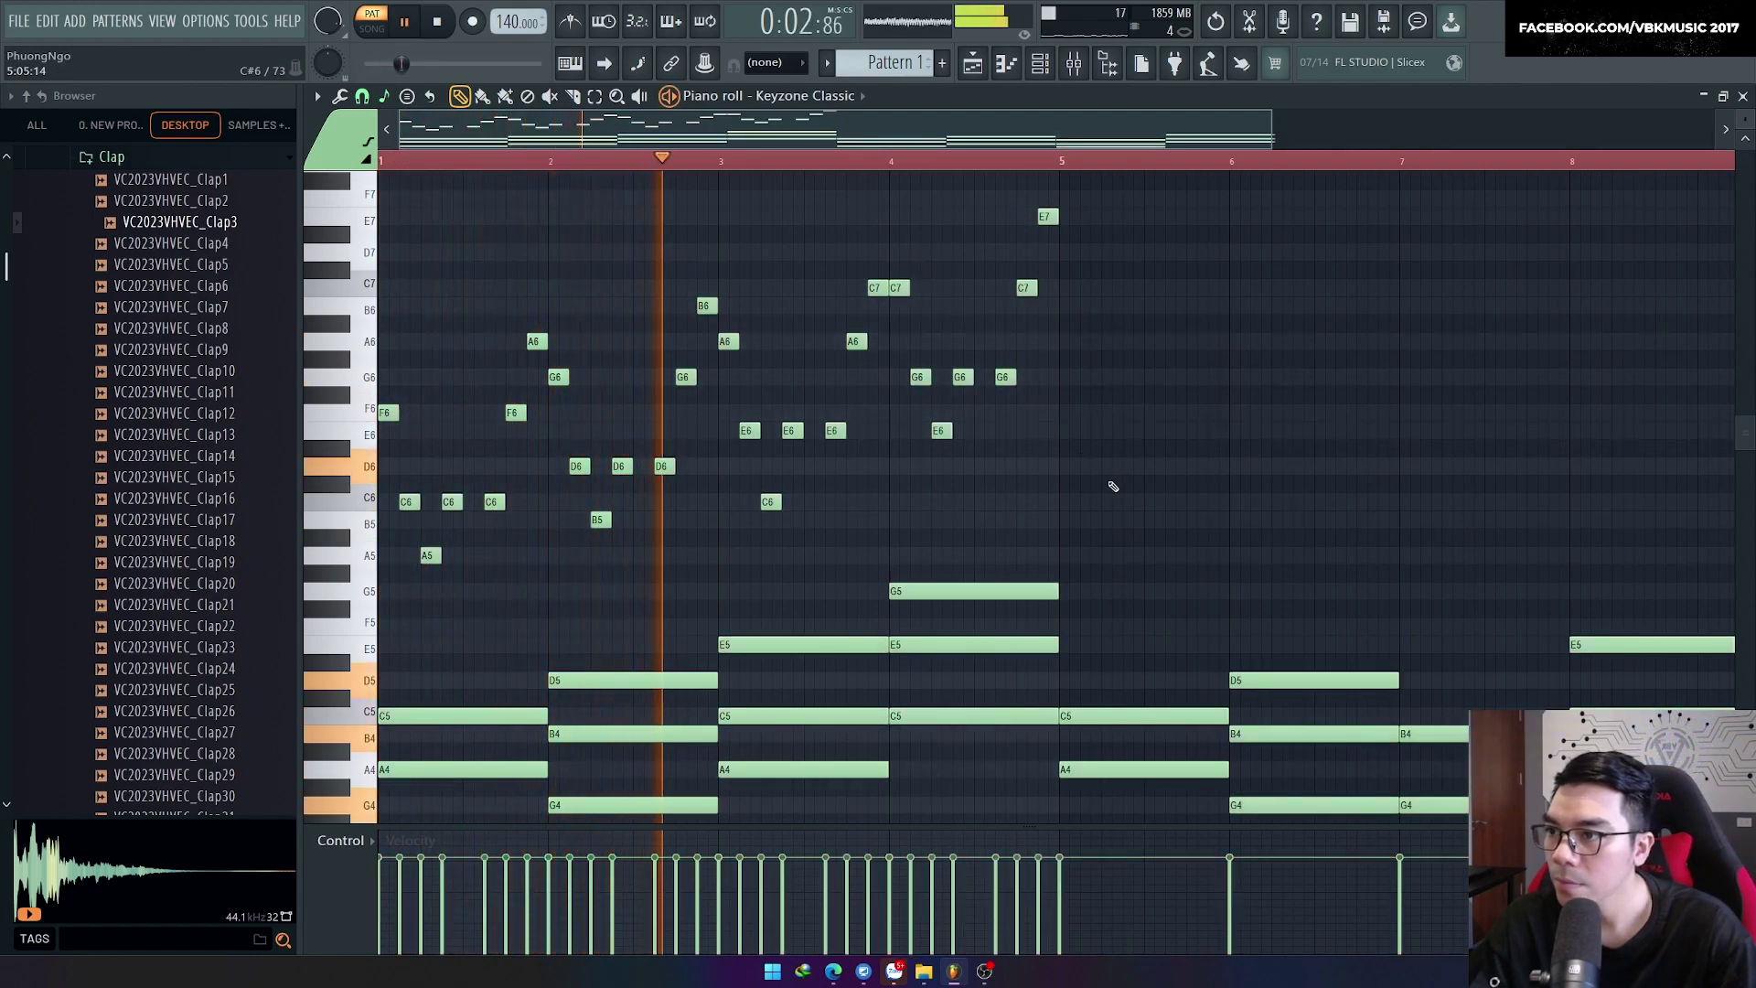
# Step: Duplicate the four-bar arpeggio melody into bars 5 to 8, aligned with the start of bar 5
pyautogui.scroll(2, 1116, 476)
pyautogui.keyDown('ctrl'); pyautogui.moveTo(1244, 615); pyautogui.dragTo(907, 303); pyautogui.keyUp('ctrl')
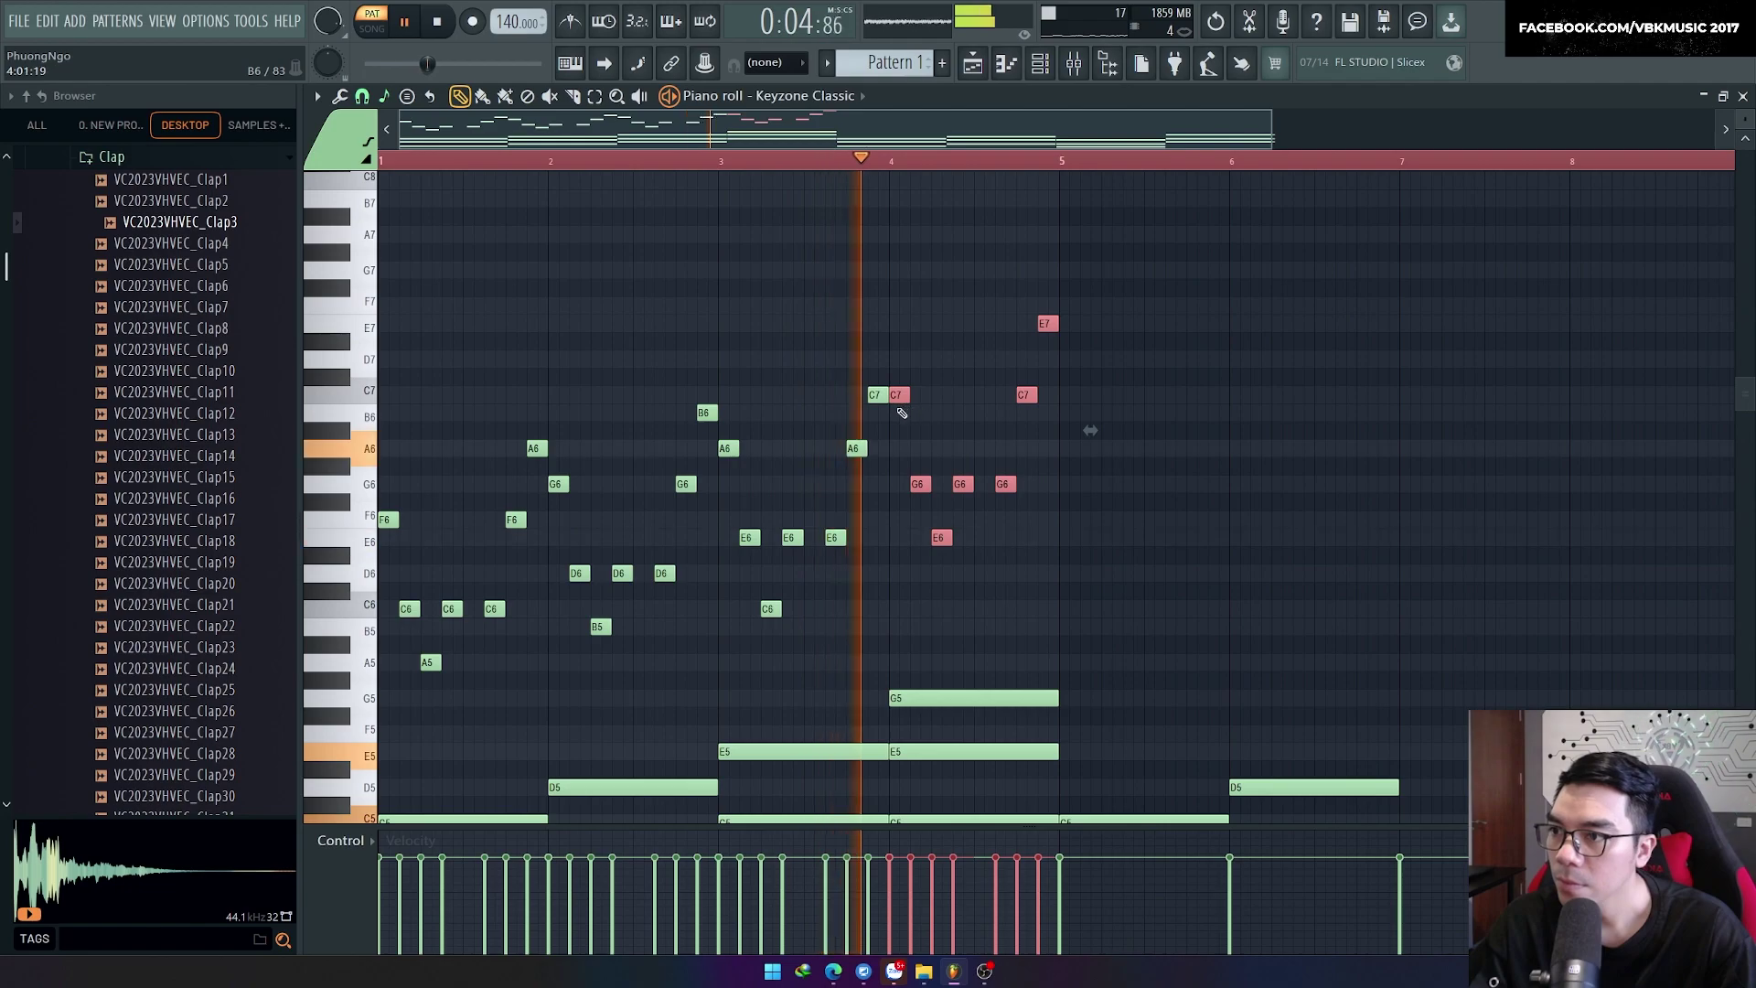
pyautogui.hotkey('ctrl', 'd')
pyautogui.scroll(1, 1139, 677)
pyautogui.hotkey('ctrl', 'a')
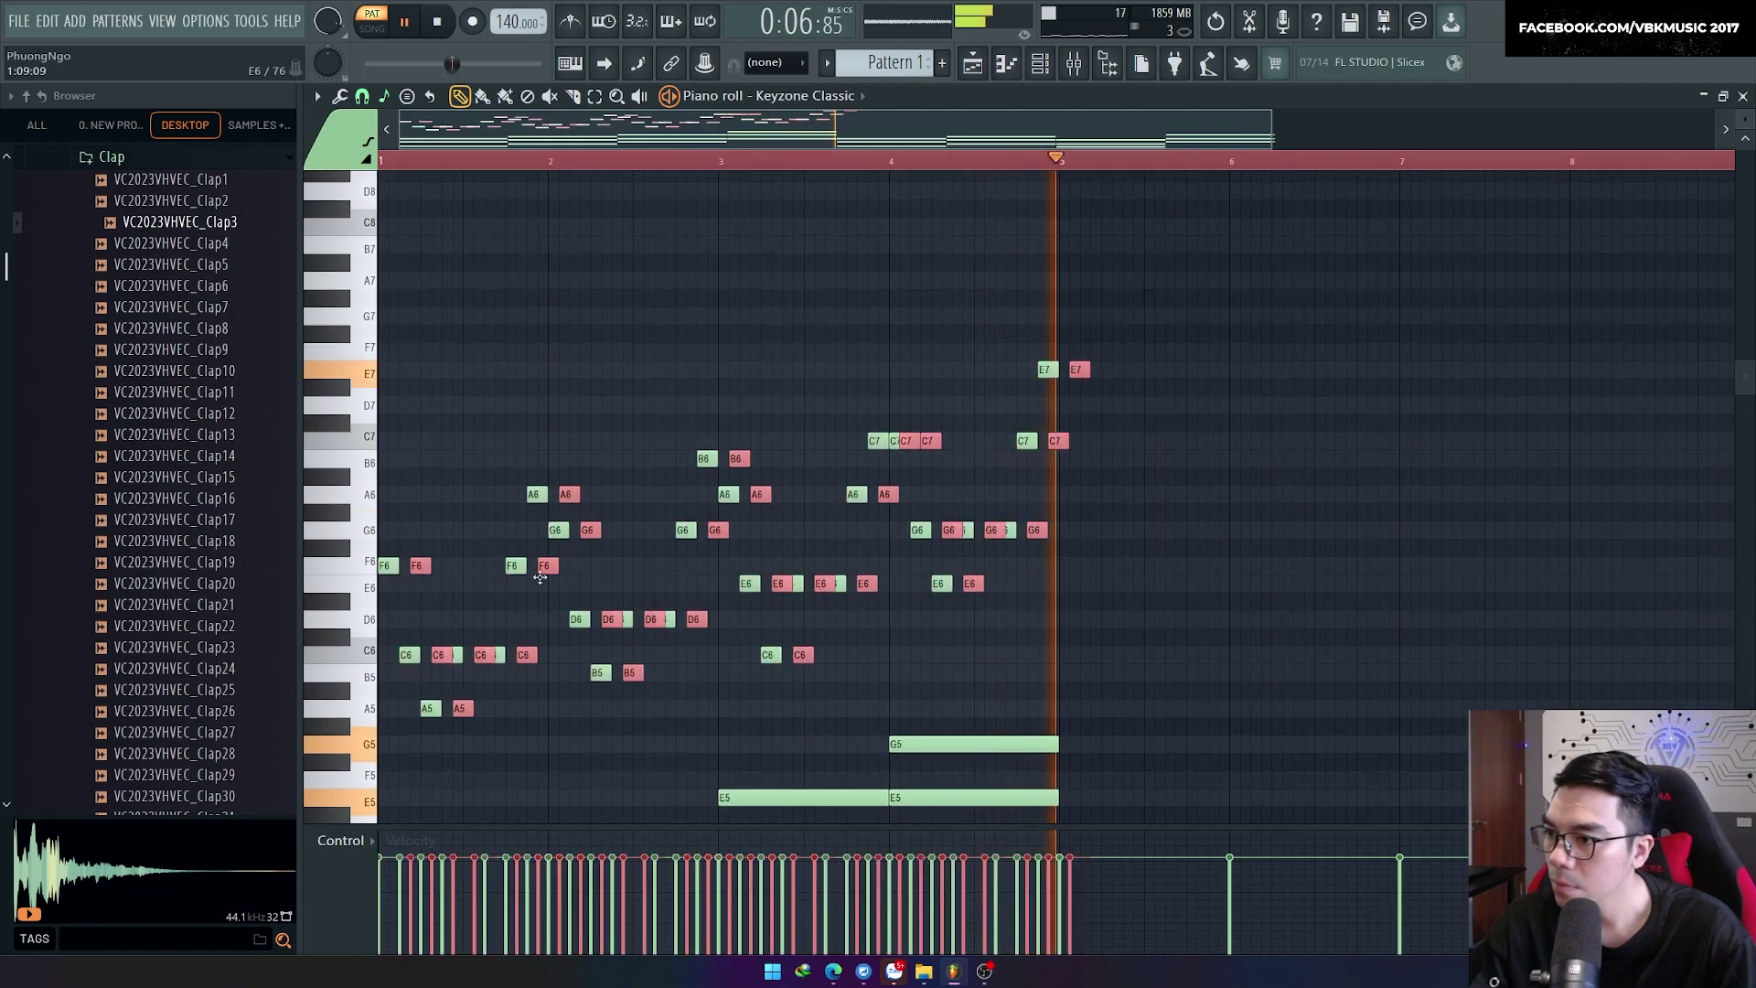
pyautogui.hotkey('ctrl', 'b')
pyautogui.moveTo(1072, 560); pyautogui.dragTo(1061, 561)
pyautogui.keyDown('ctrl'); pyautogui.scroll(-2, 1156, 675); pyautogui.keyUp('ctrl')
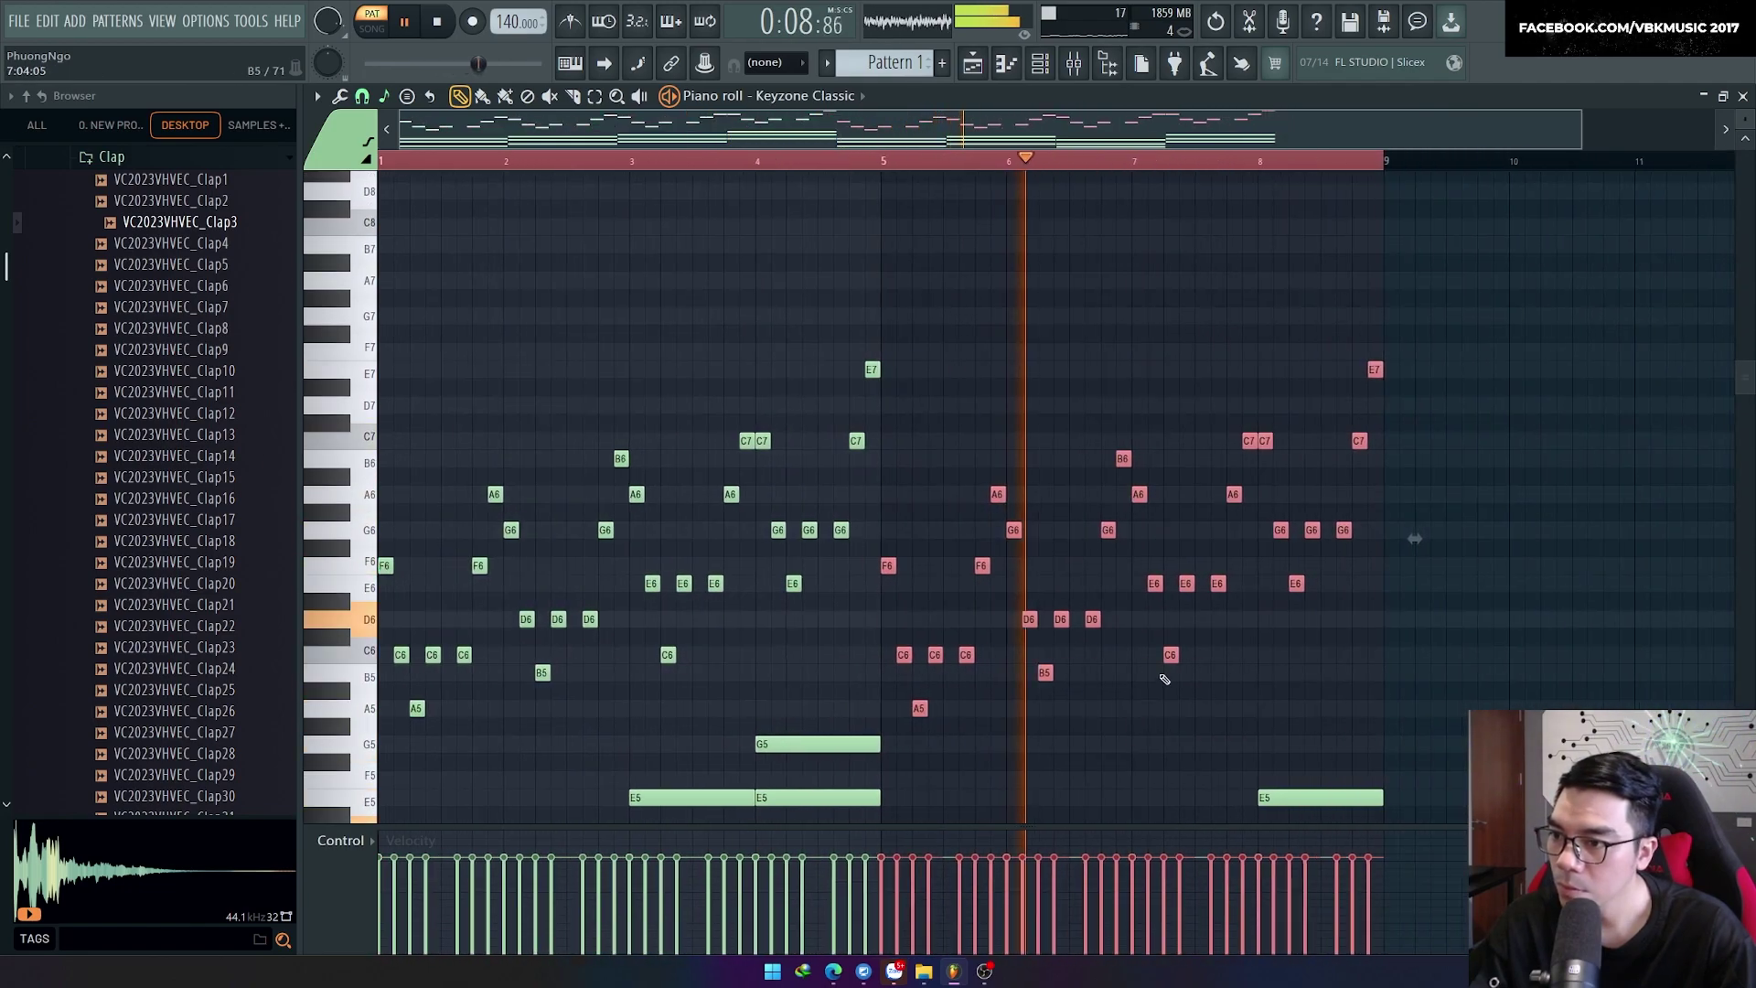
# Step: Lower the bar 7 arpeggio in scale to E6, B5, G5, B5, B5, E6 and G6 to match its chord
pyautogui.keyDown('ctrl'); pyautogui.scroll(1, 1156, 676); pyautogui.keyUp('ctrl')
pyautogui.keyDown('ctrl'); pyautogui.click(1138, 705); pyautogui.keyUp('ctrl')
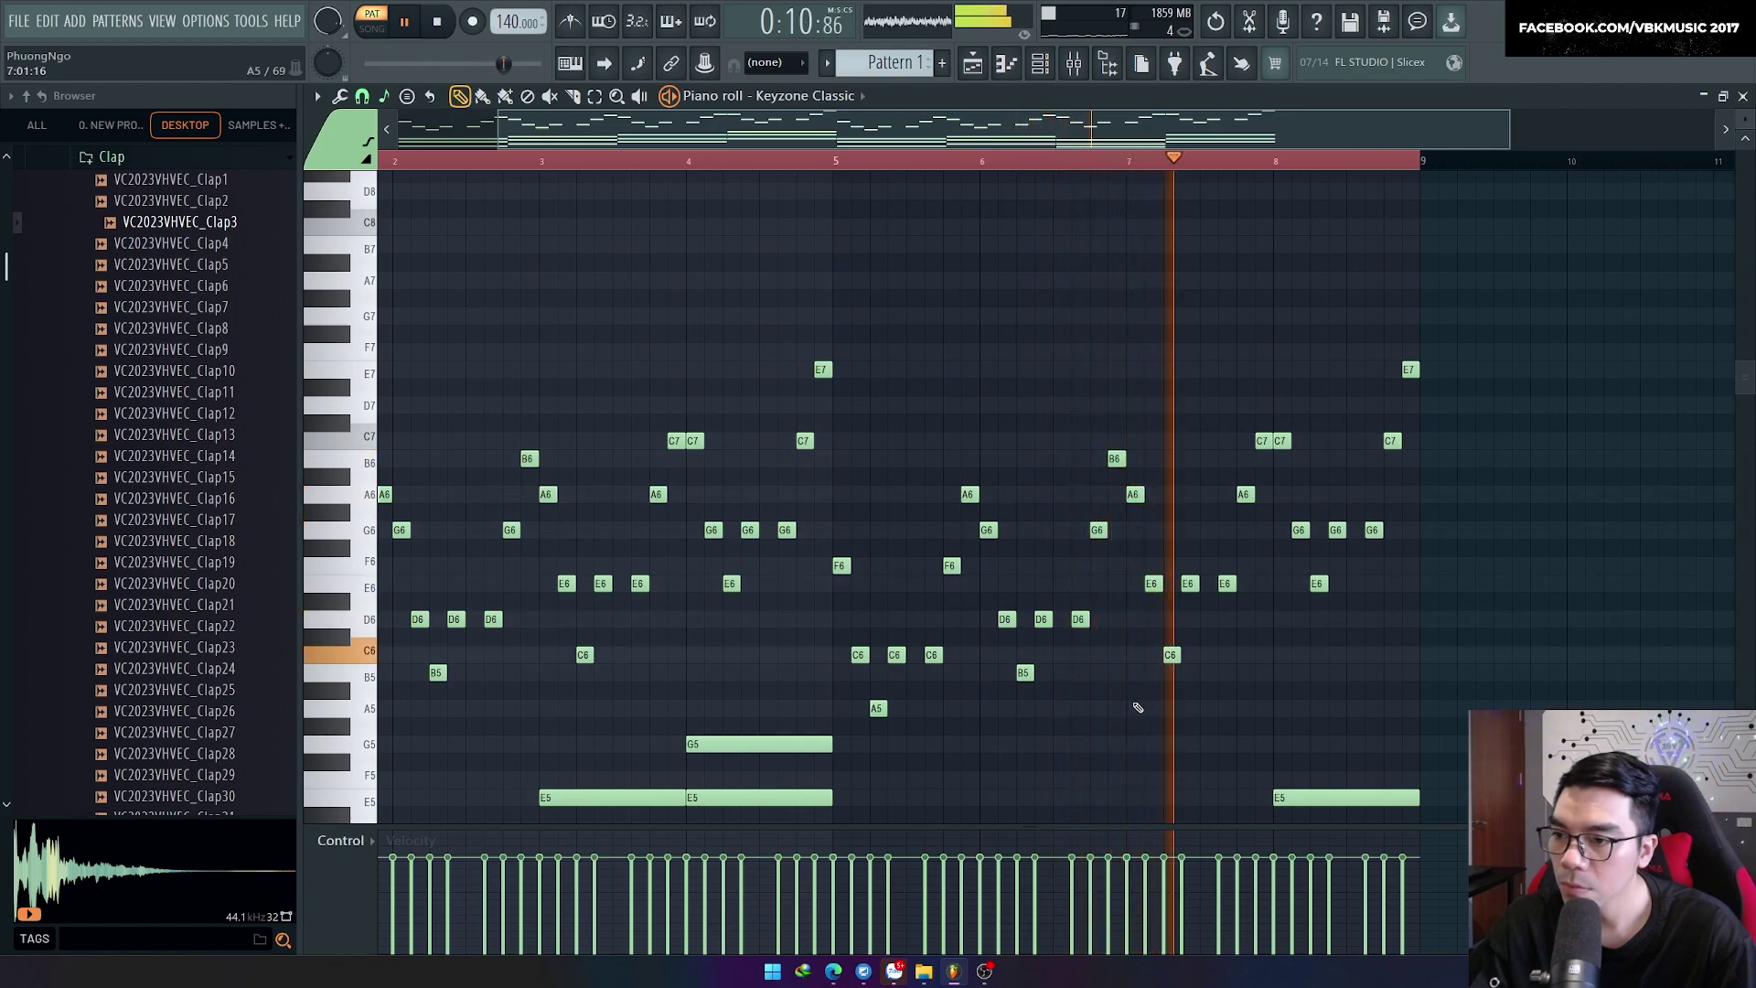
pyautogui.moveTo(1191, 540); pyautogui.dragTo(1239, 450)
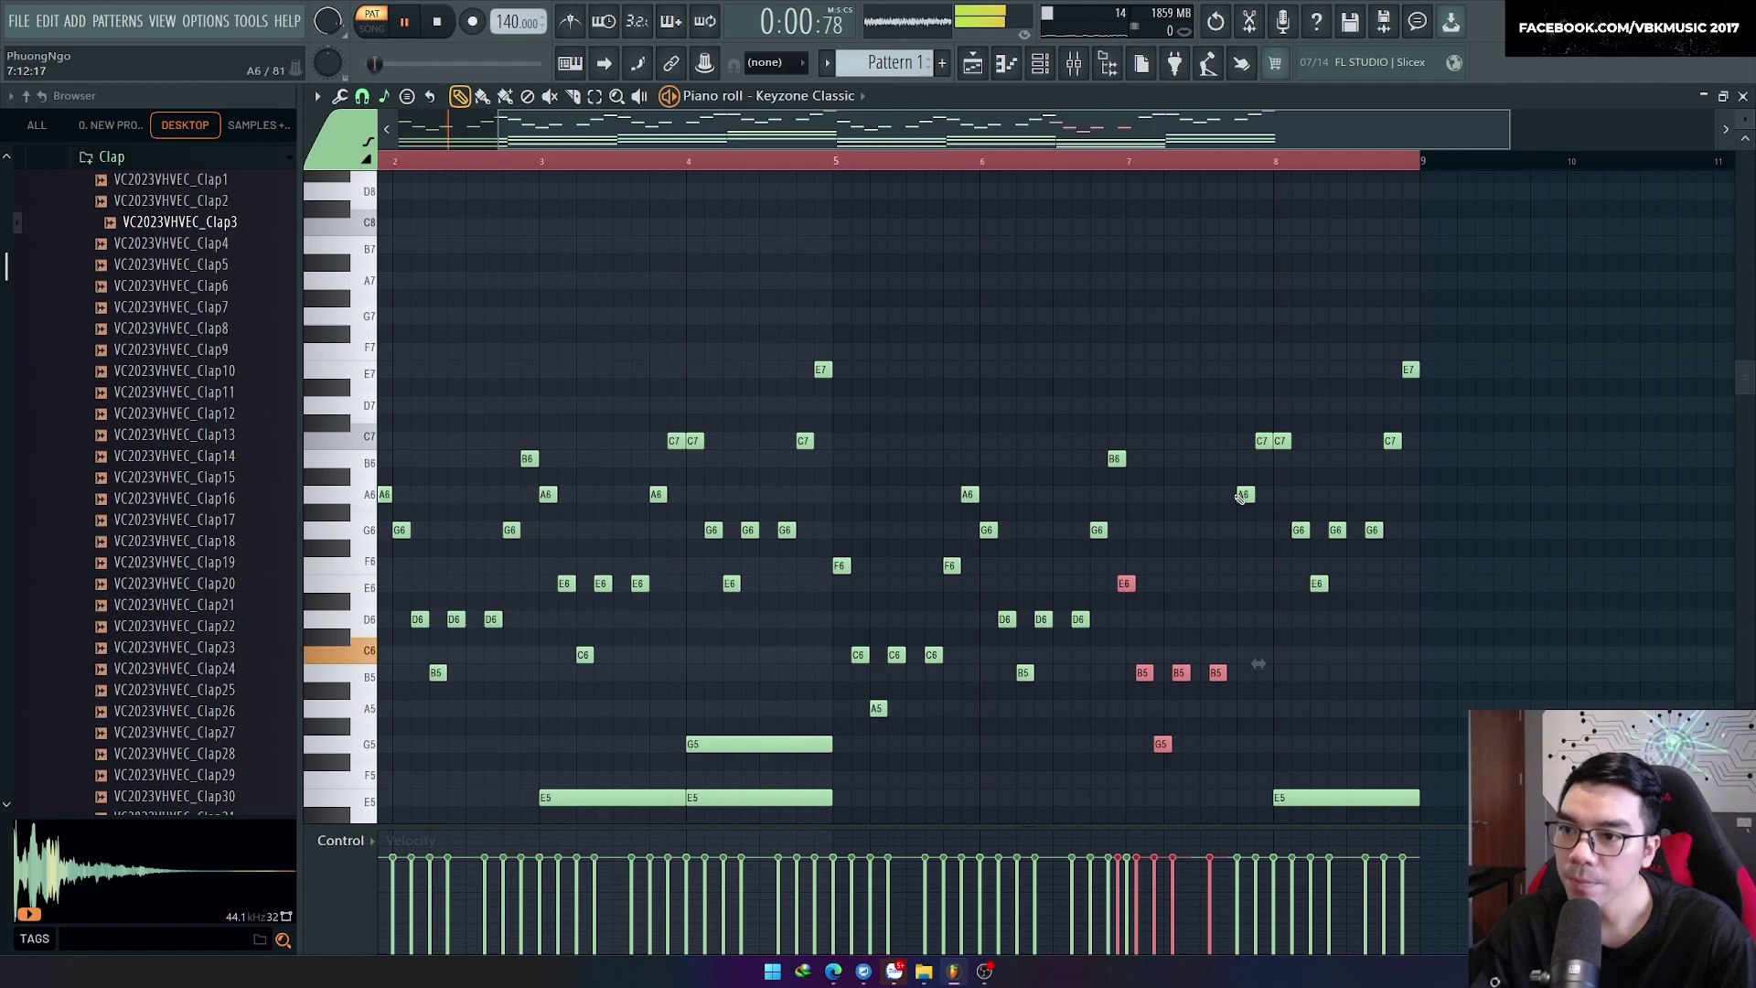
pyautogui.moveTo(1245, 522); pyautogui.dragTo(1244, 596)
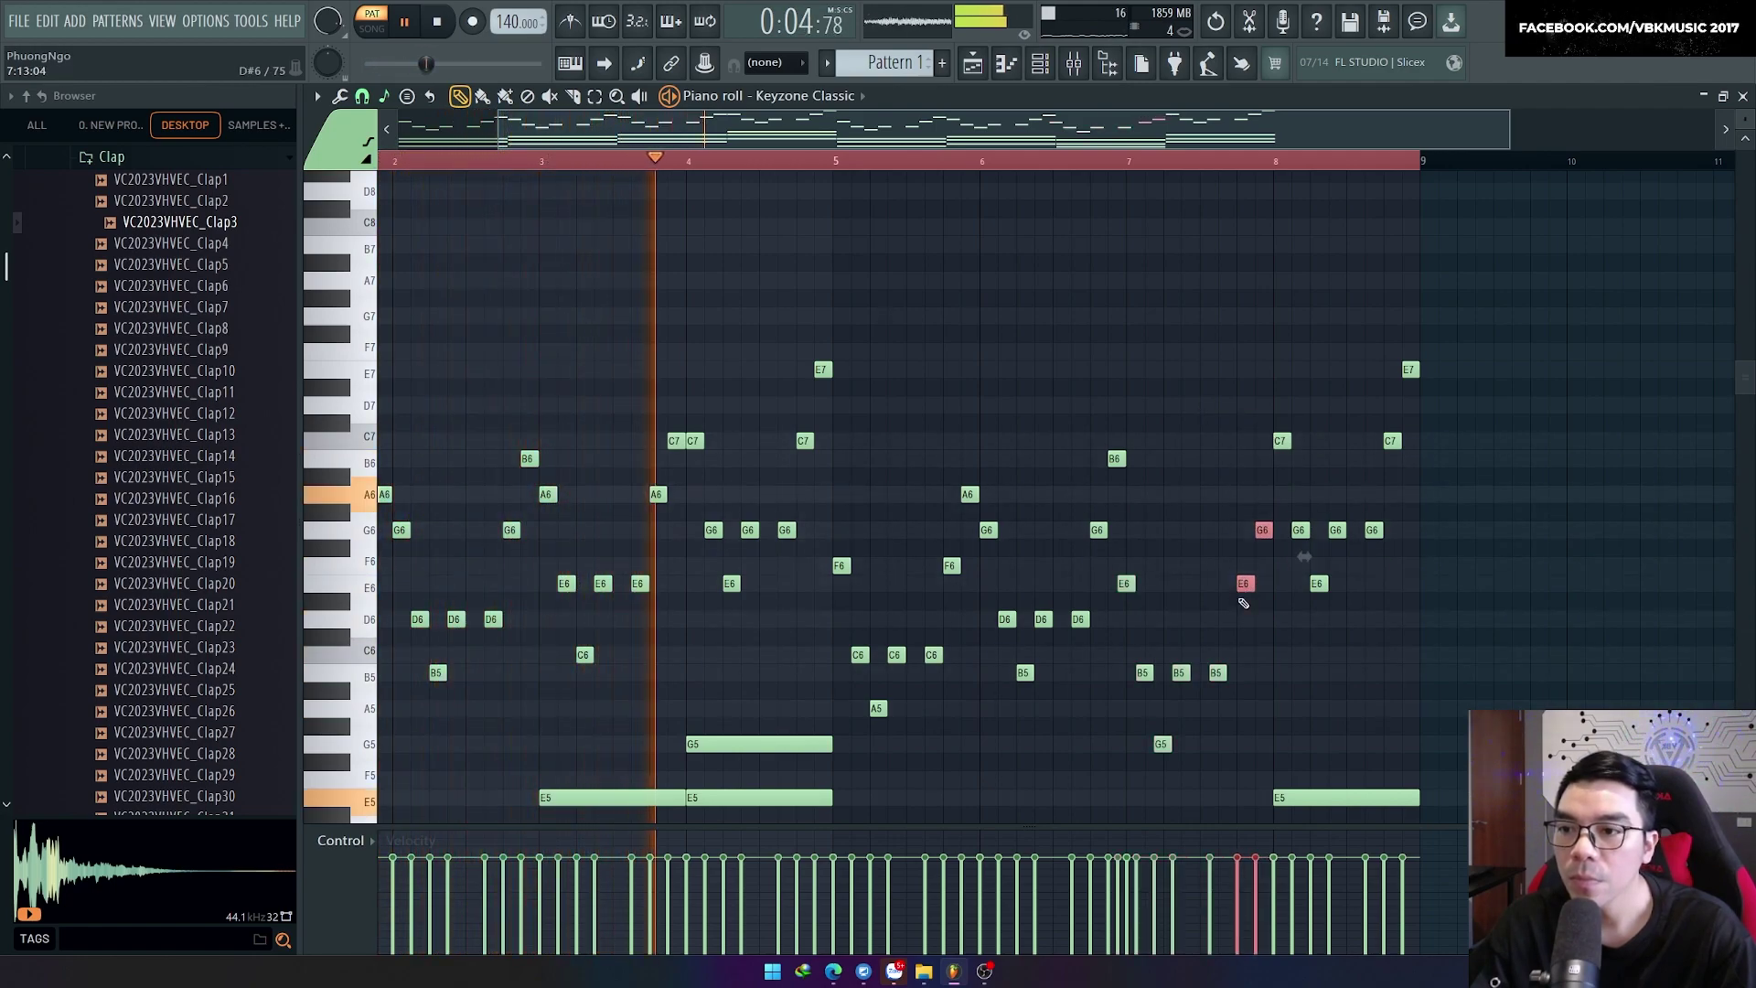
pyautogui.keyDown('ctrl'); pyautogui.click(1414, 637); pyautogui.keyUp('ctrl')
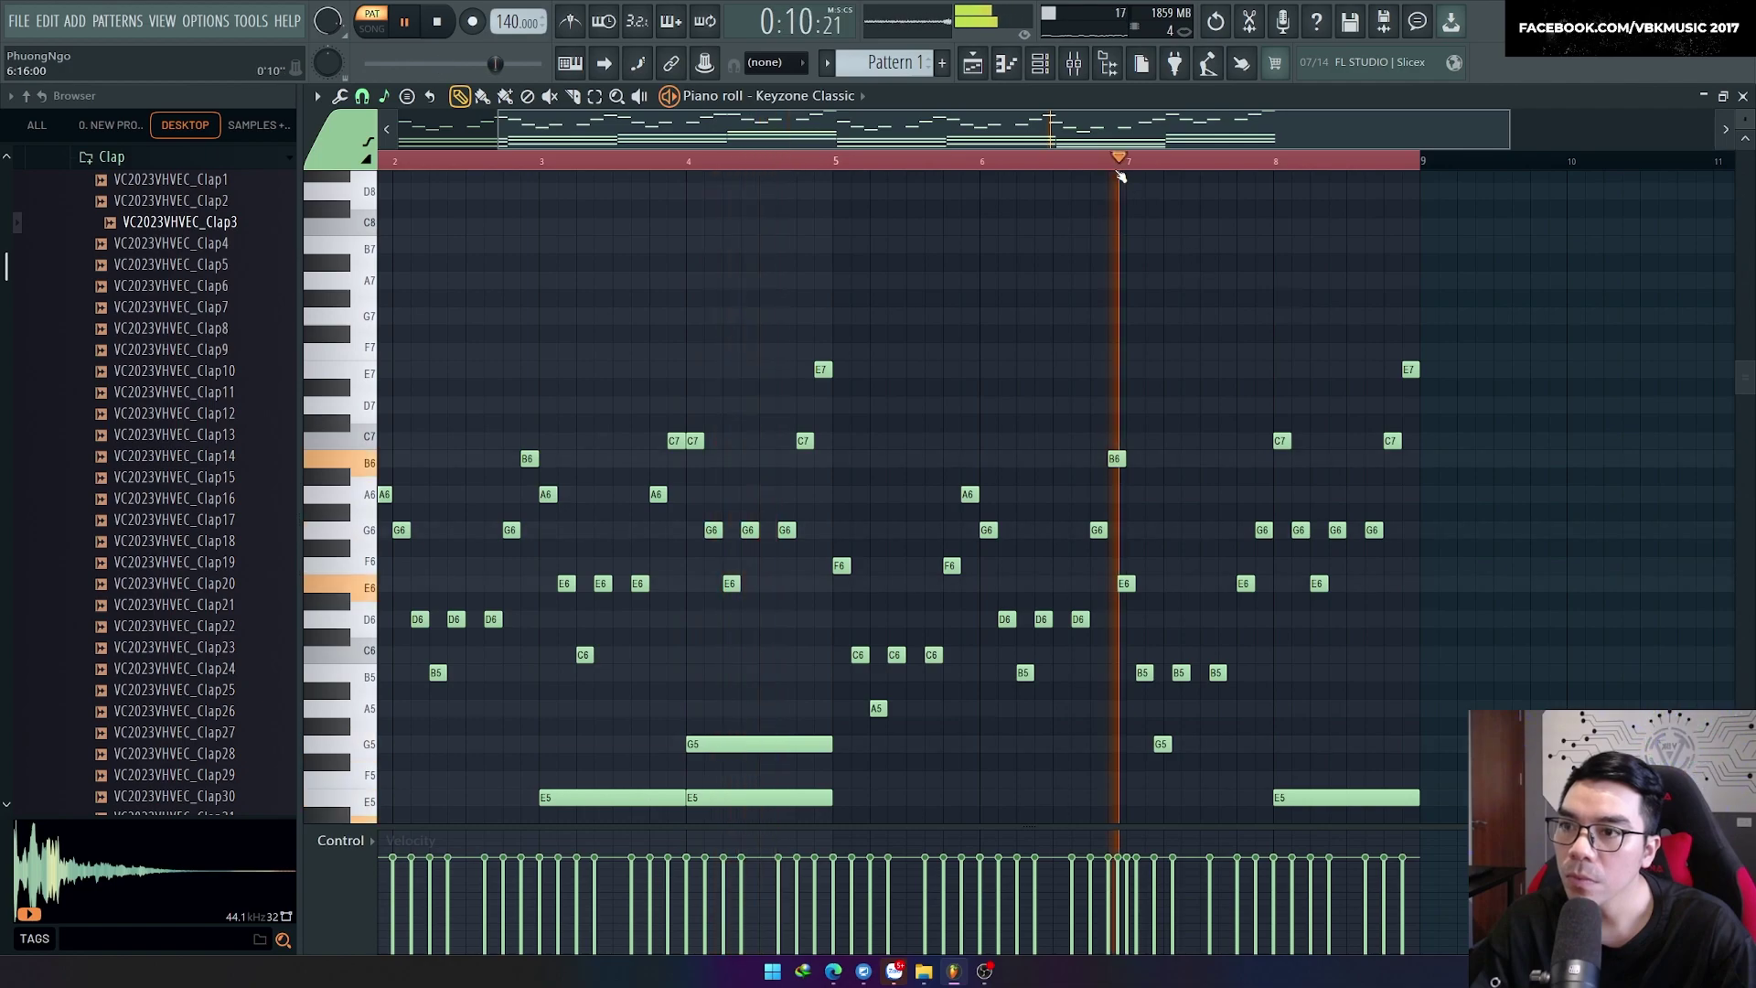
# Step: Lower the bar 8 arpeggio in scale to A6, E6, C6, E6, E6, A6 and C7, and play from bar 7
pyautogui.scroll(3, 1352, 509)
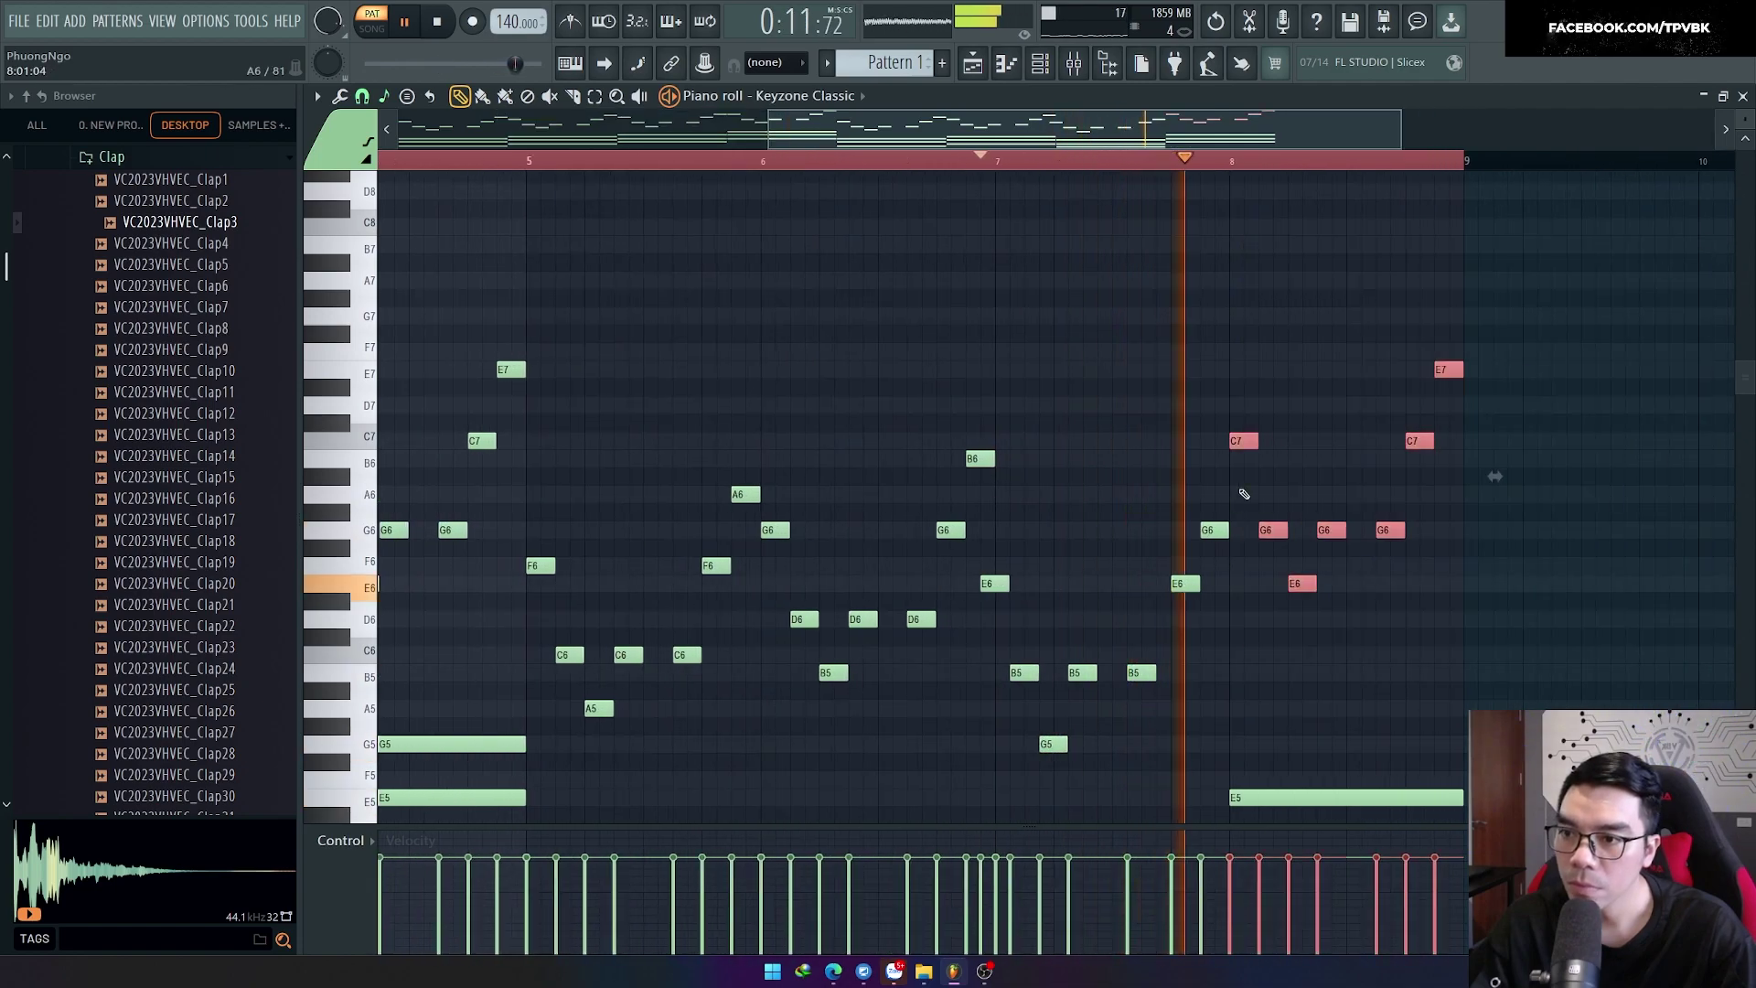
pyautogui.moveTo(1243, 442); pyautogui.dragTo(1244, 497)
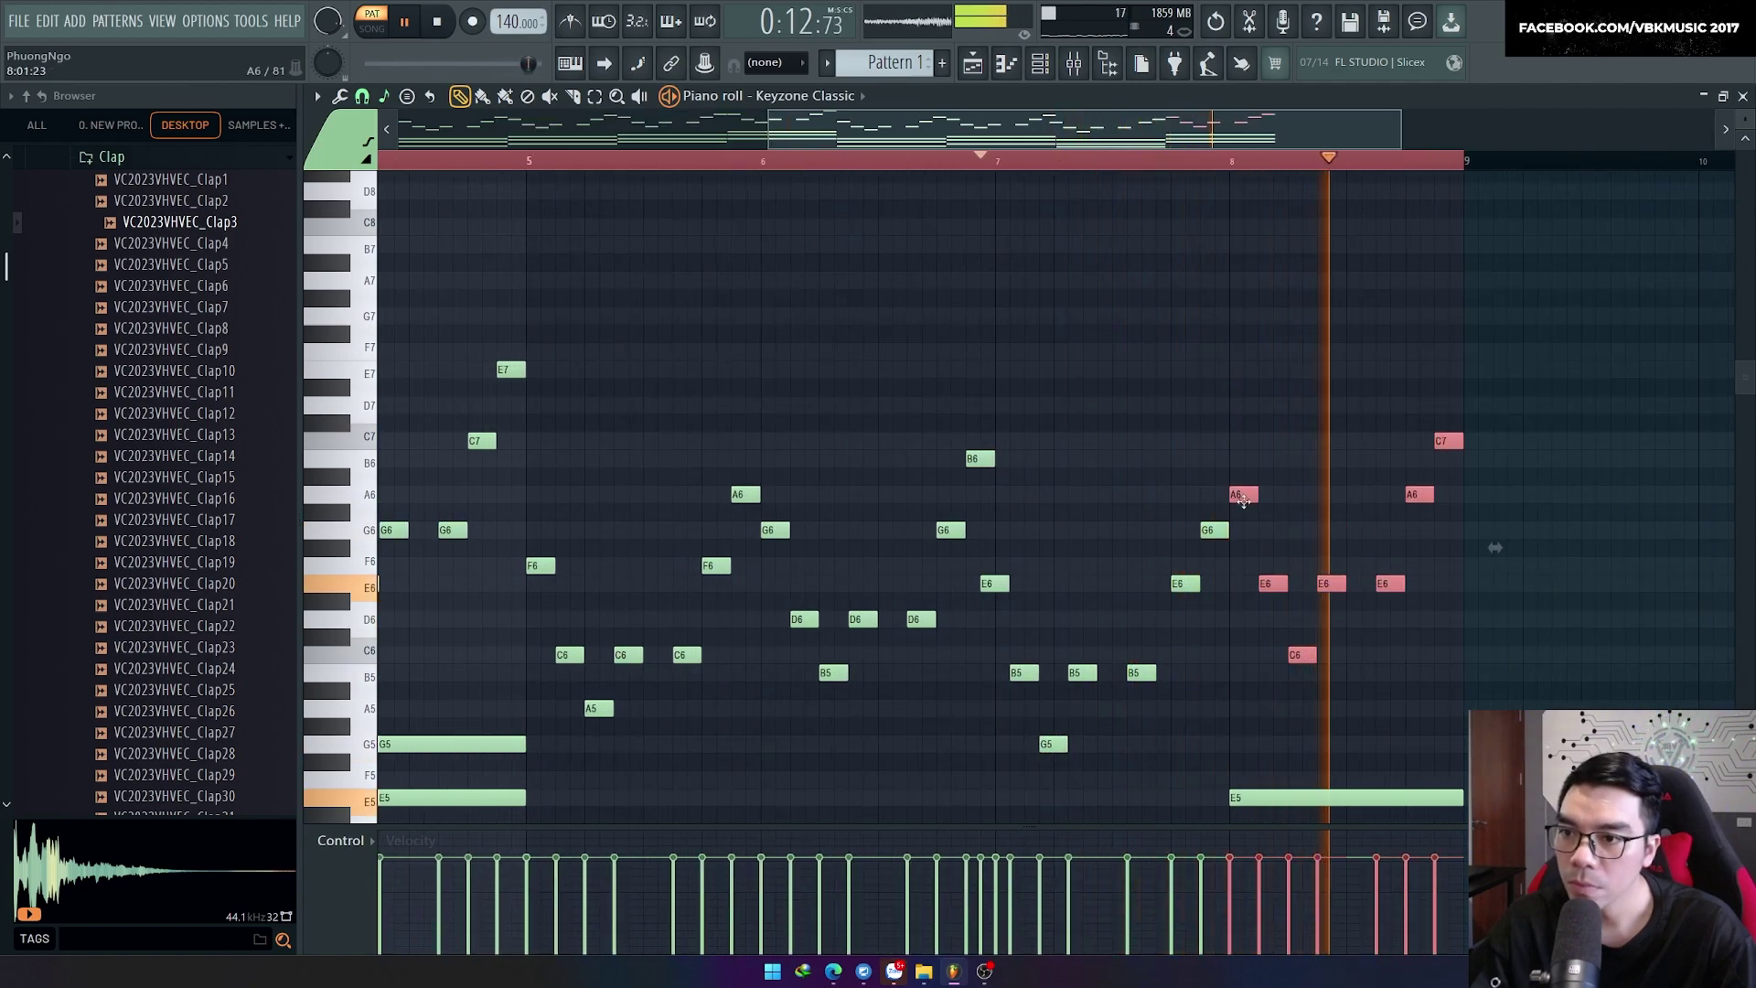
pyautogui.press('space')
pyautogui.click(1149, 164)
pyautogui.press('space')
# Step: Play the eight-bar chord progression with its arpeggio melody from the beginning
pyautogui.scroll(-3, 1111, 280)
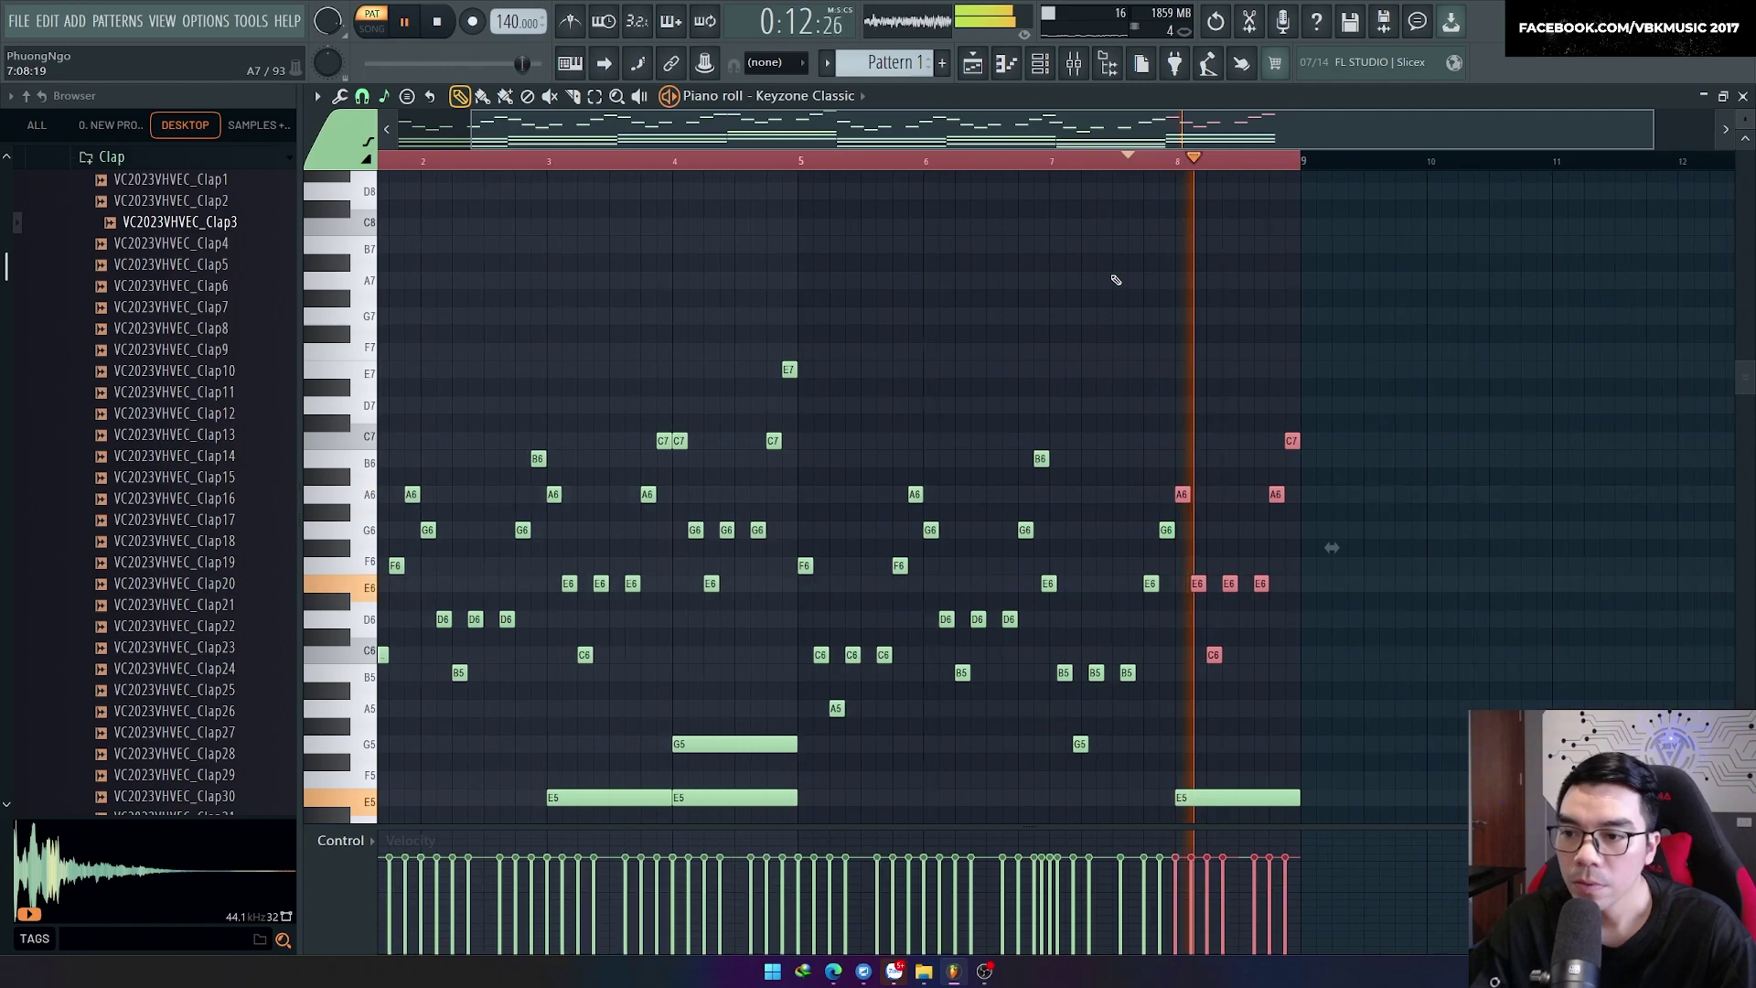
pyautogui.scroll(-5, 1112, 288)
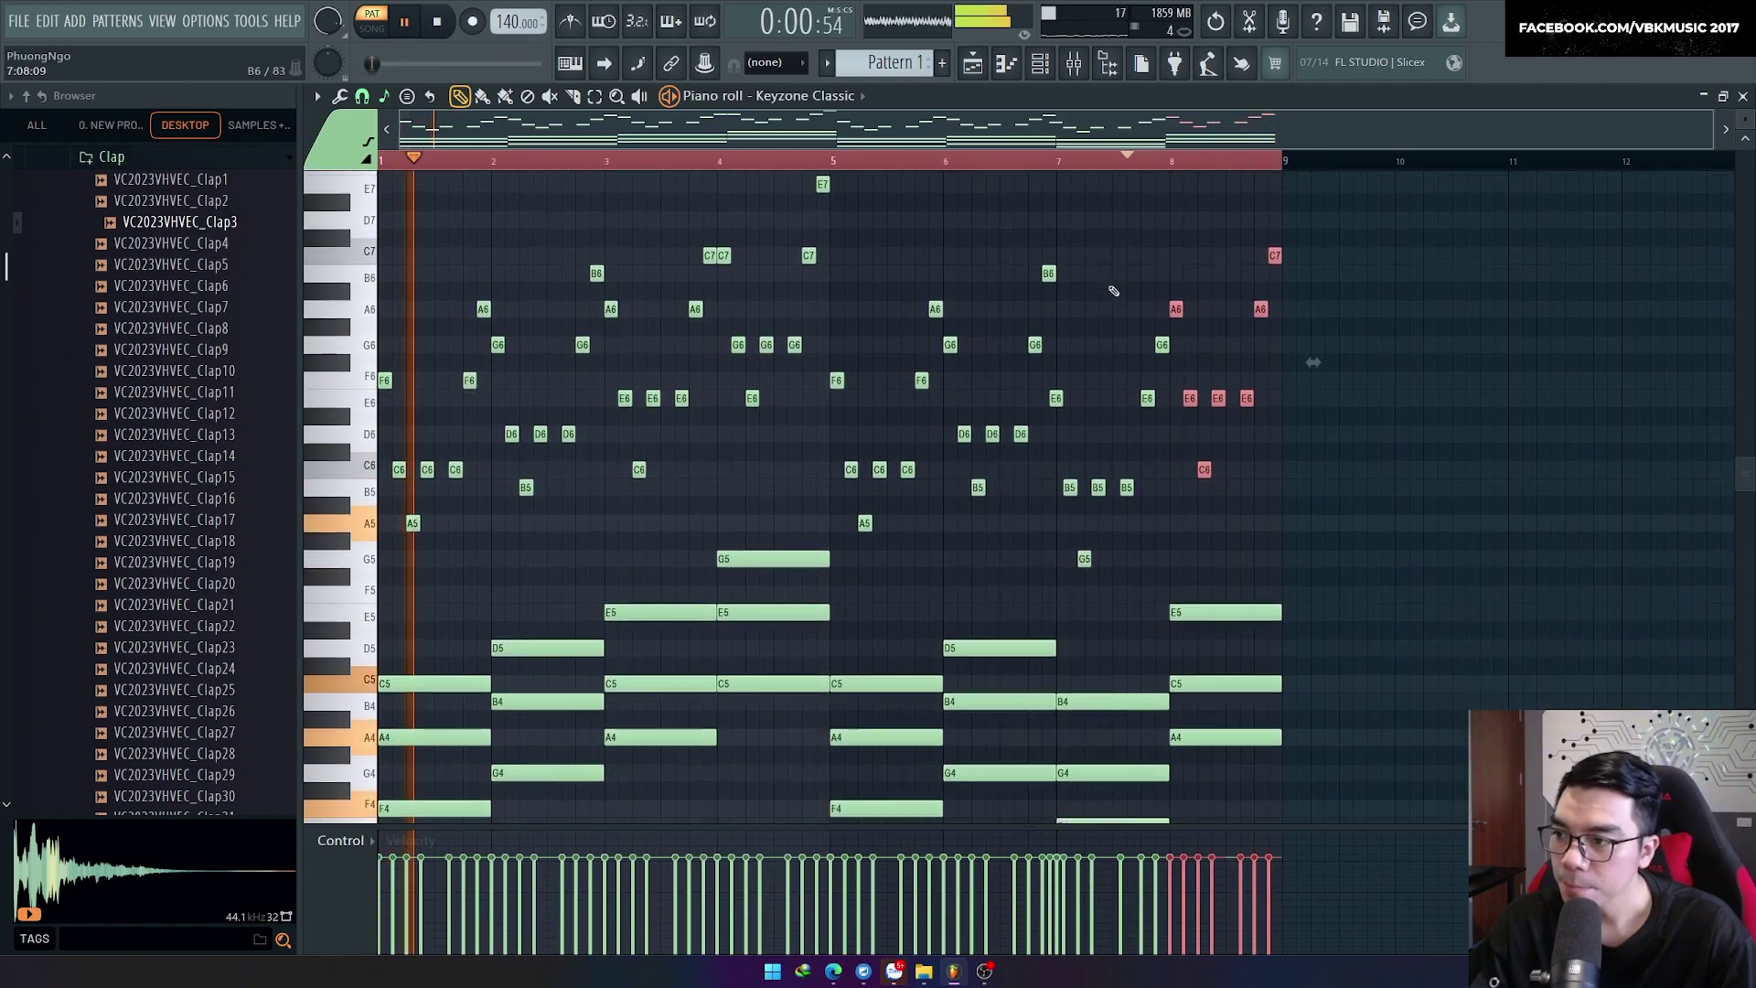
pyautogui.scroll(2, 1326, 484)
pyautogui.keyDown('ctrl'); pyautogui.click(1380, 538); pyautogui.keyUp('ctrl')
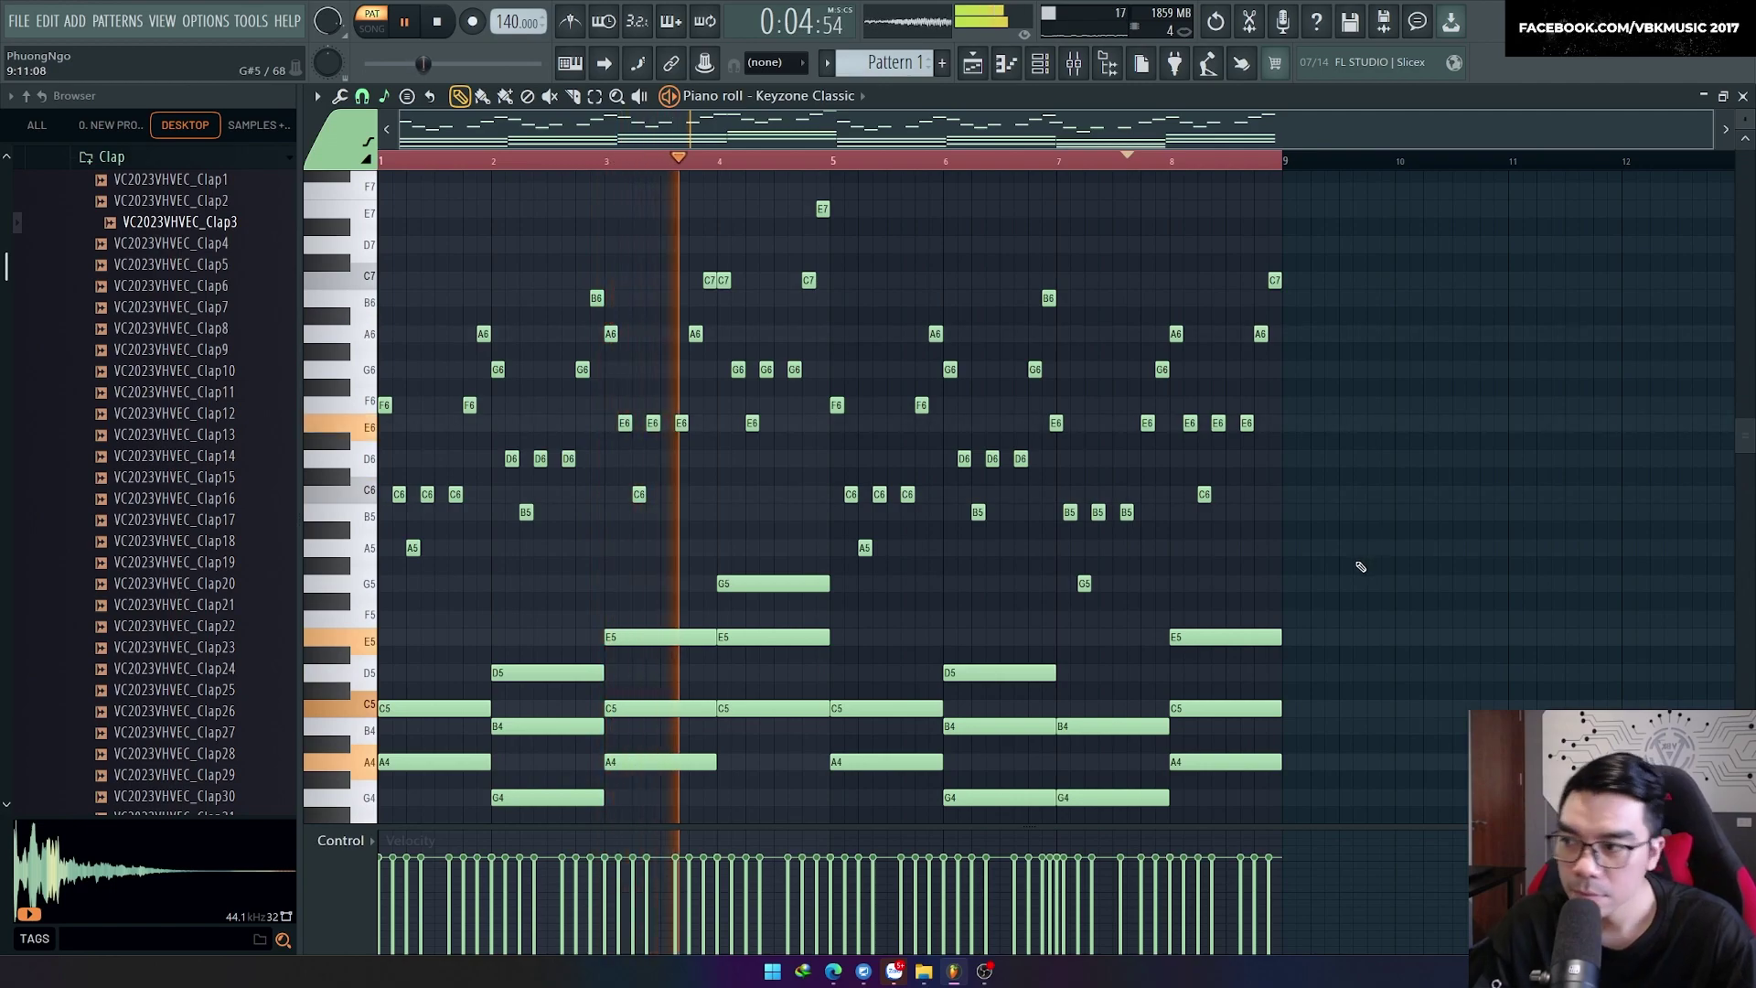
pyautogui.press('space')
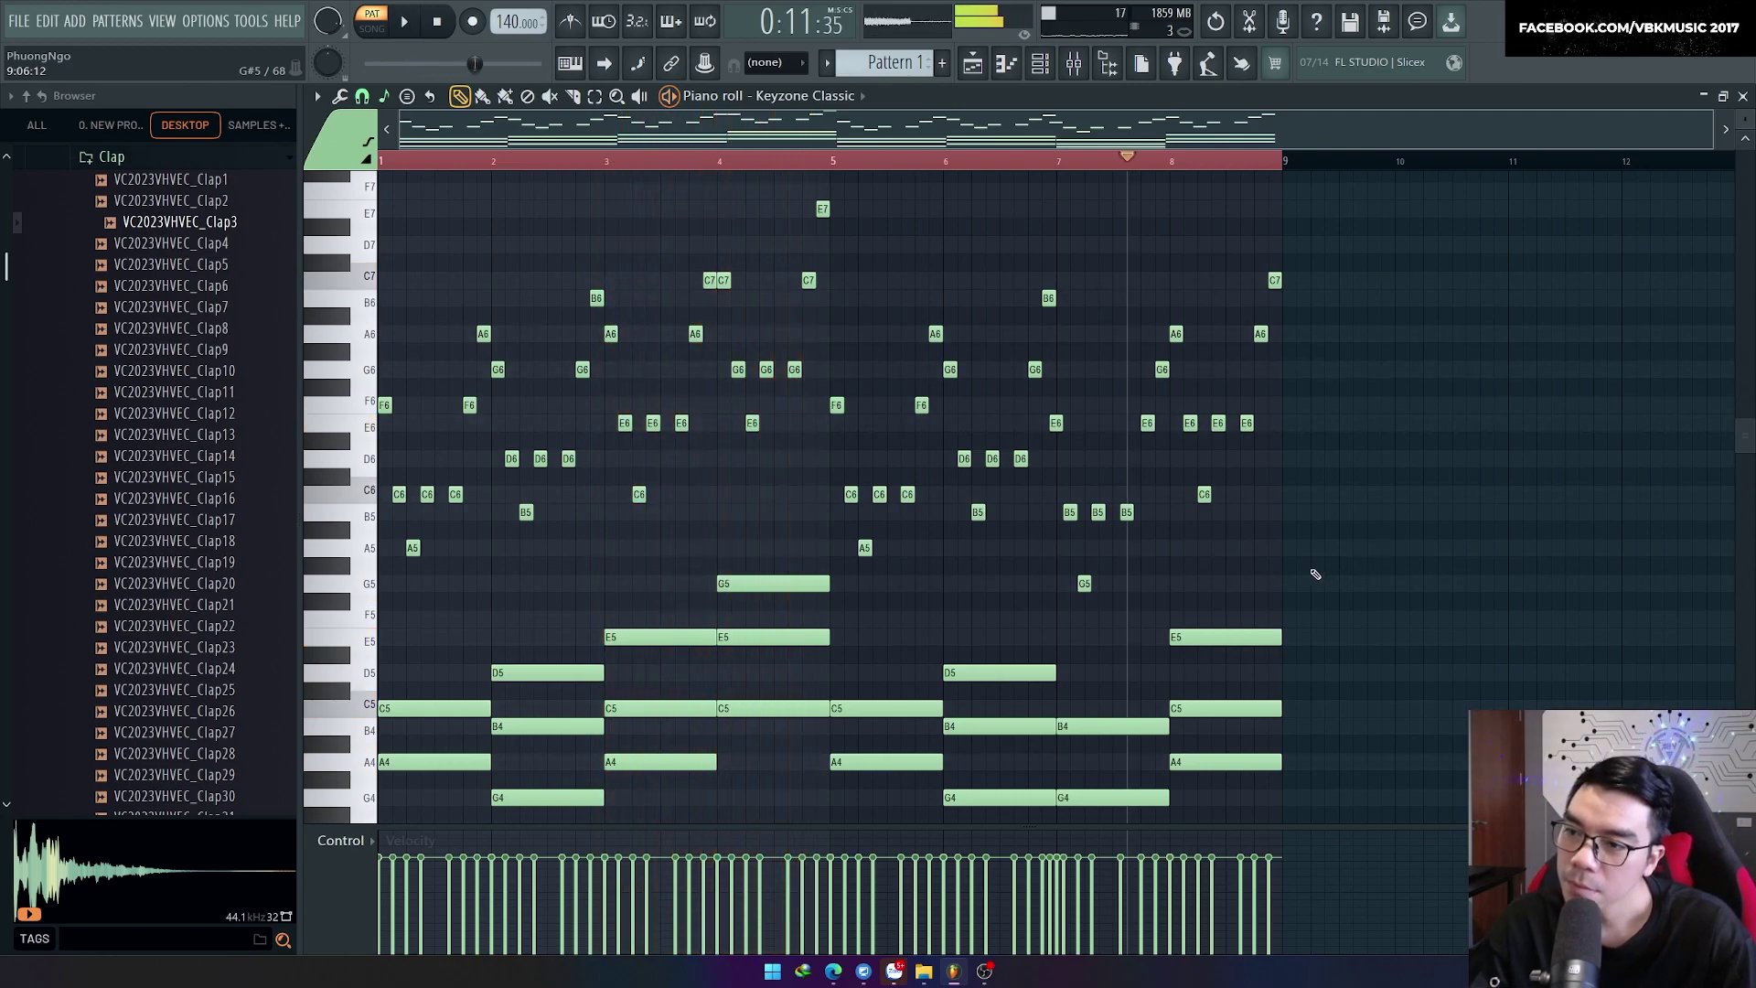
# Step: Delete the melody notes and all the chord notes, clearing the pattern
pyautogui.moveTo(1354, 554); pyautogui.dragTo(384, 168)
pyautogui.press('Delete')
pyautogui.rightClick(1083, 621)
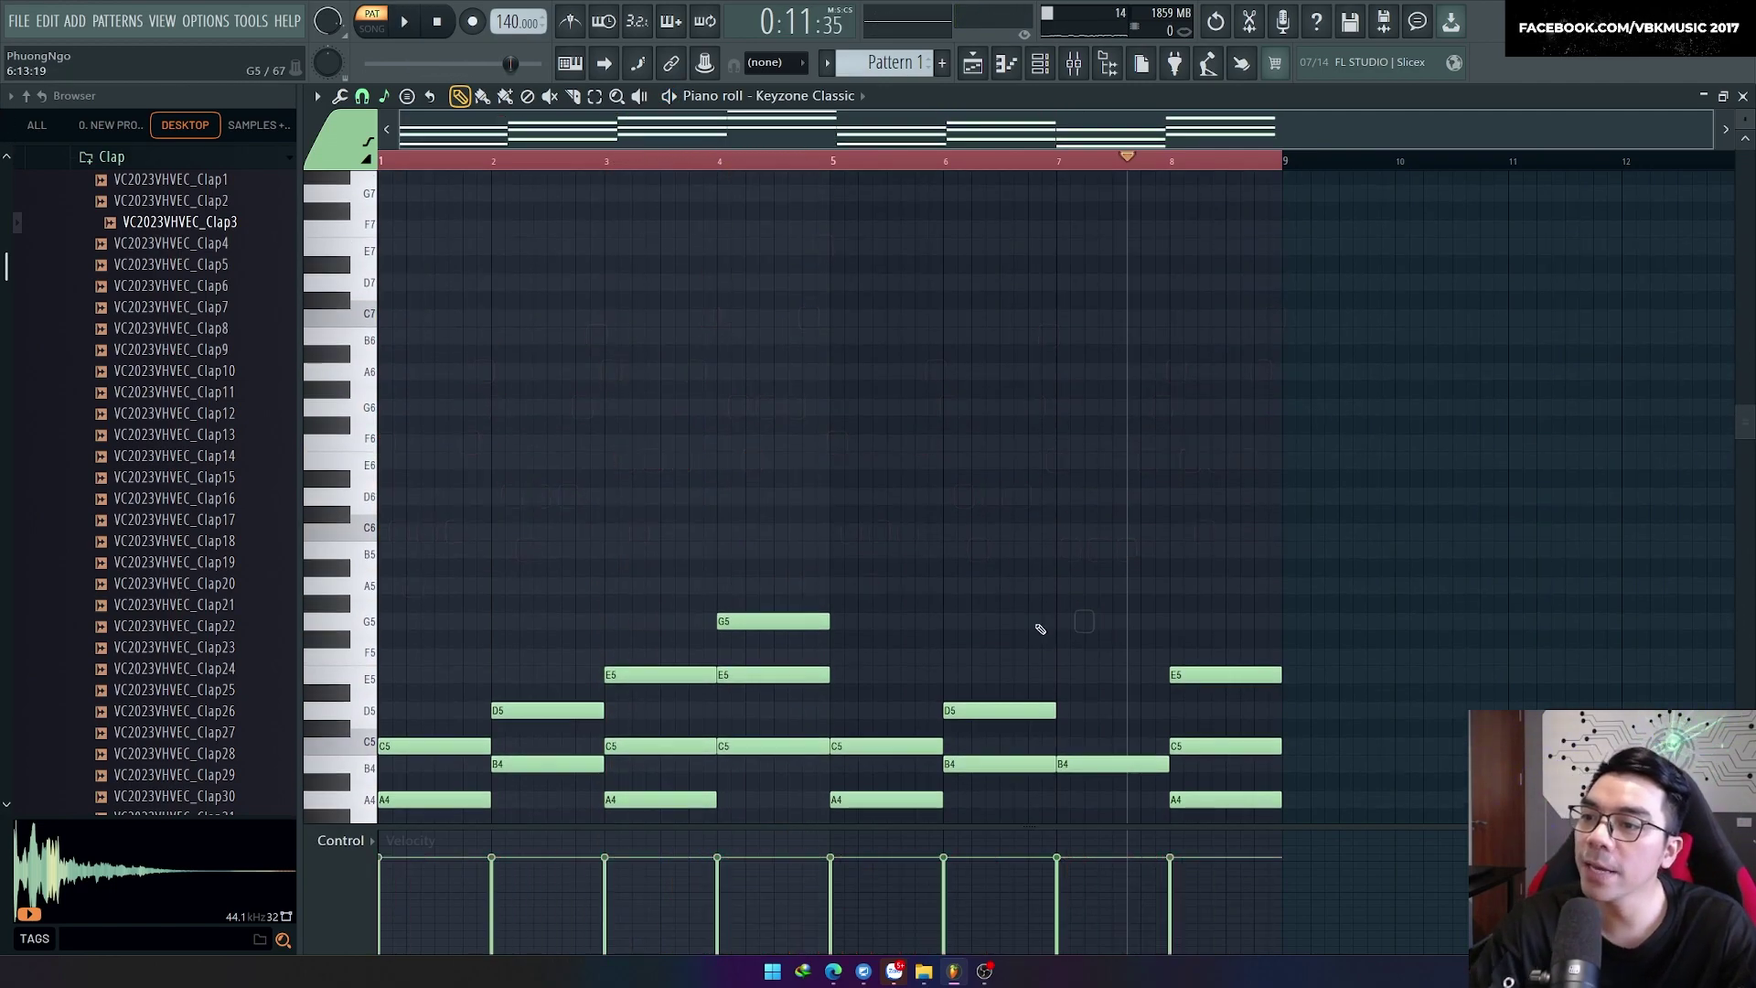
pyautogui.click(384, 96)
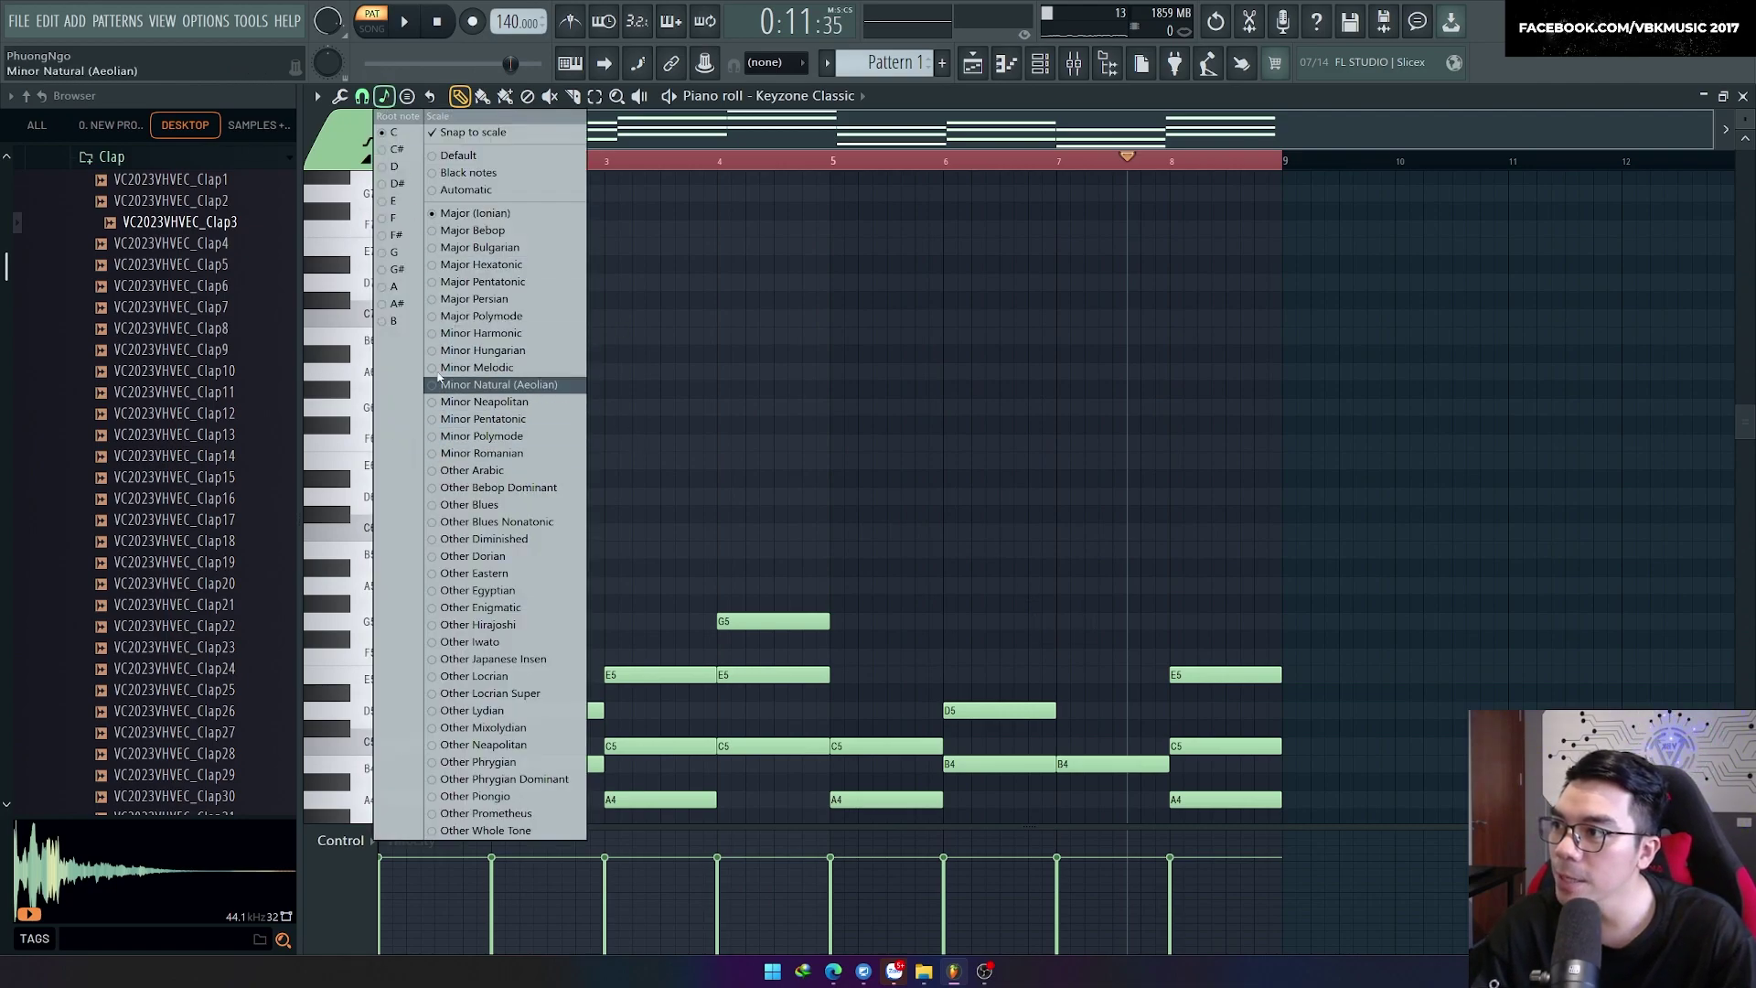
pyautogui.click(758, 339)
pyautogui.hotkey('ctrl', 'a')
pyautogui.scroll(-3, 796, 475)
pyautogui.press('Delete')
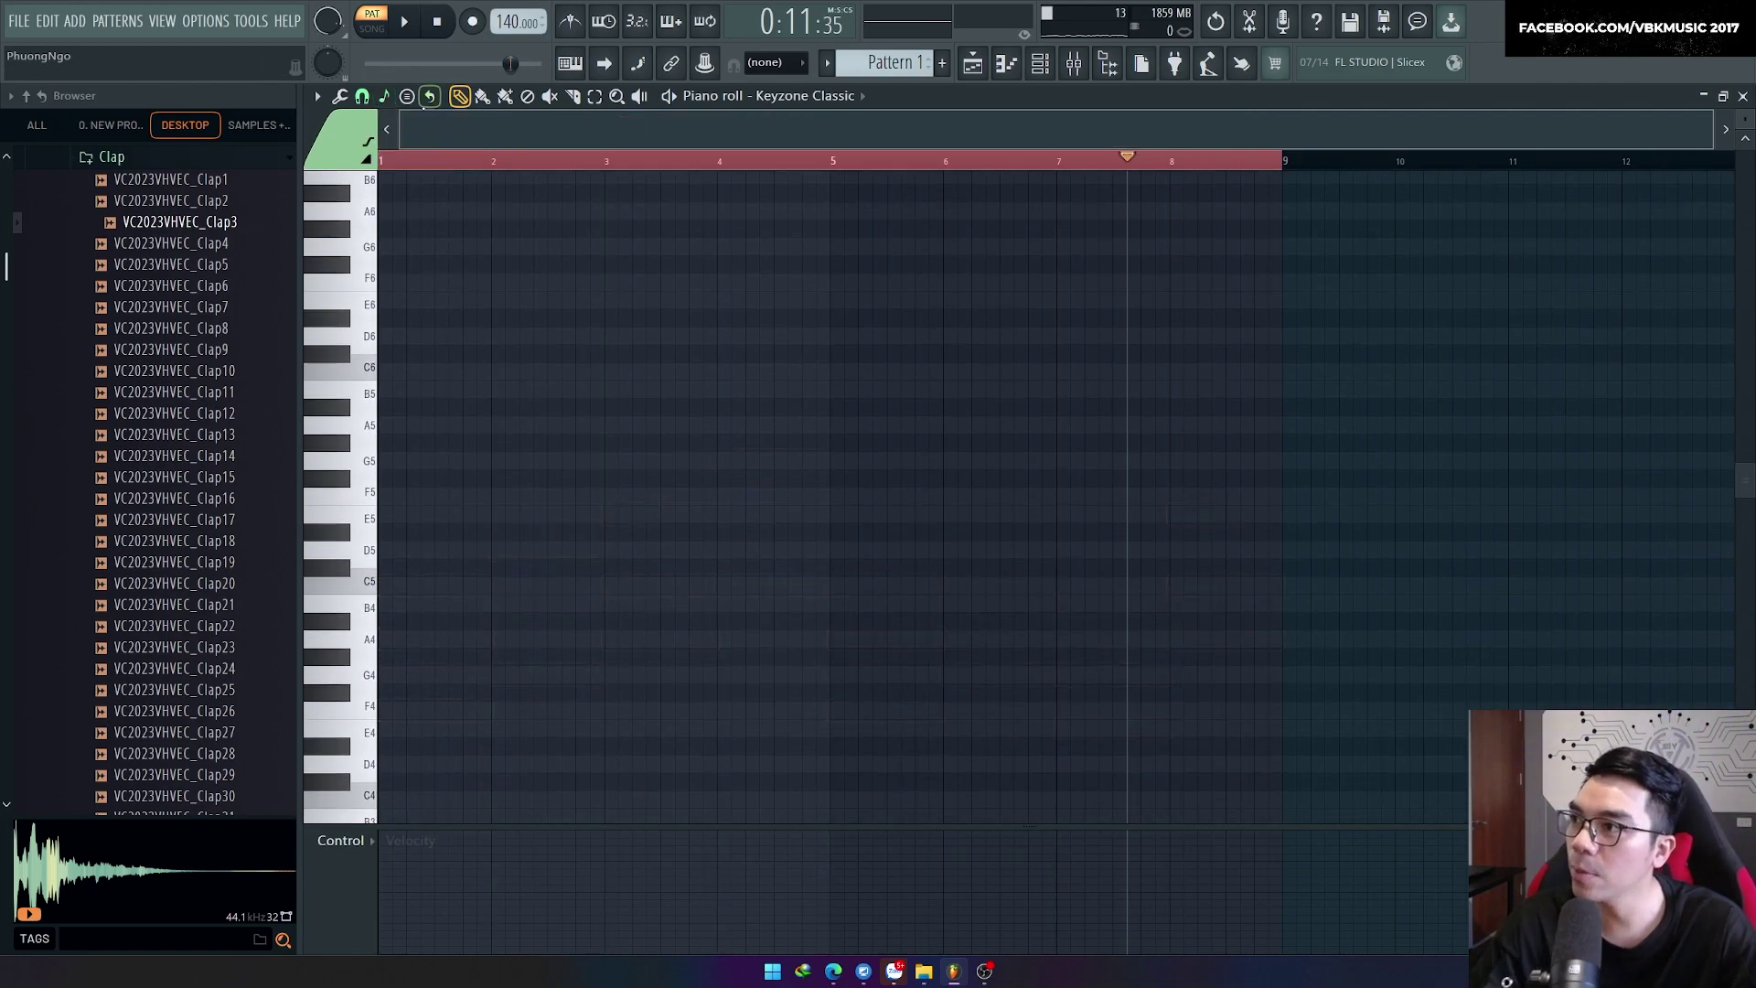
# Step: Set snap to scale to C Other Phrygian and stack its notes from C5 to C6 at the start of bar 1
pyautogui.click(384, 96)
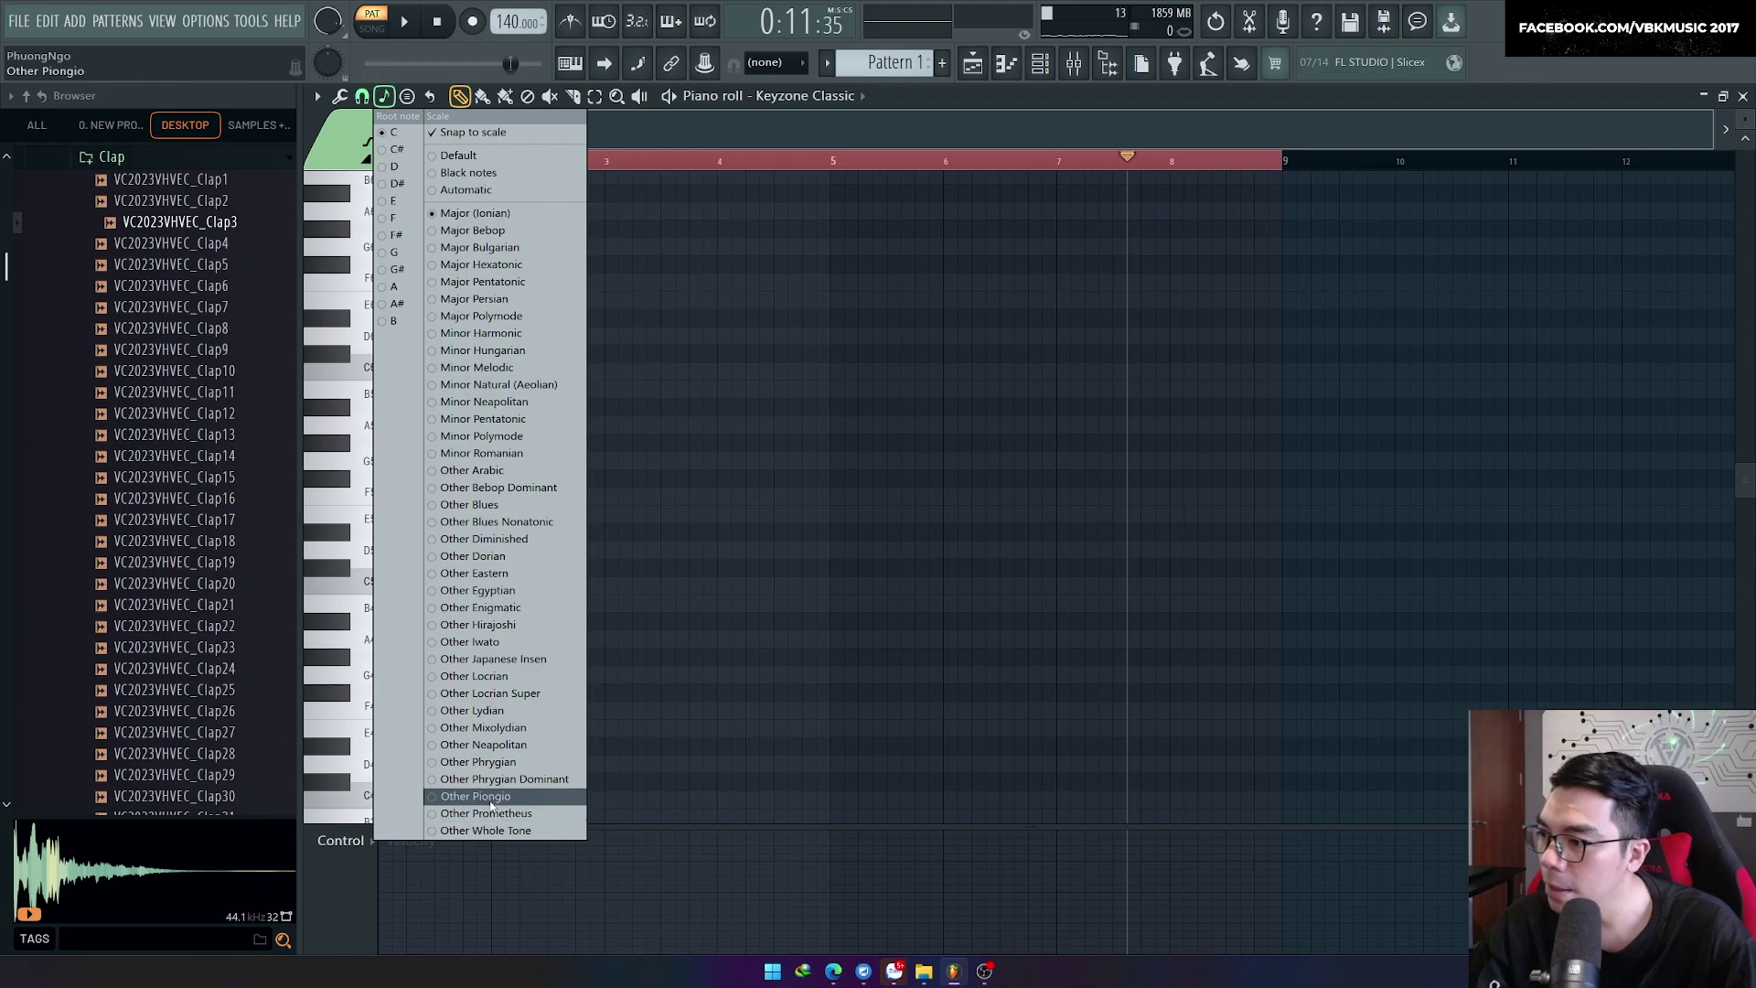
pyautogui.click(496, 540)
pyautogui.click(384, 96)
pyautogui.click(539, 524)
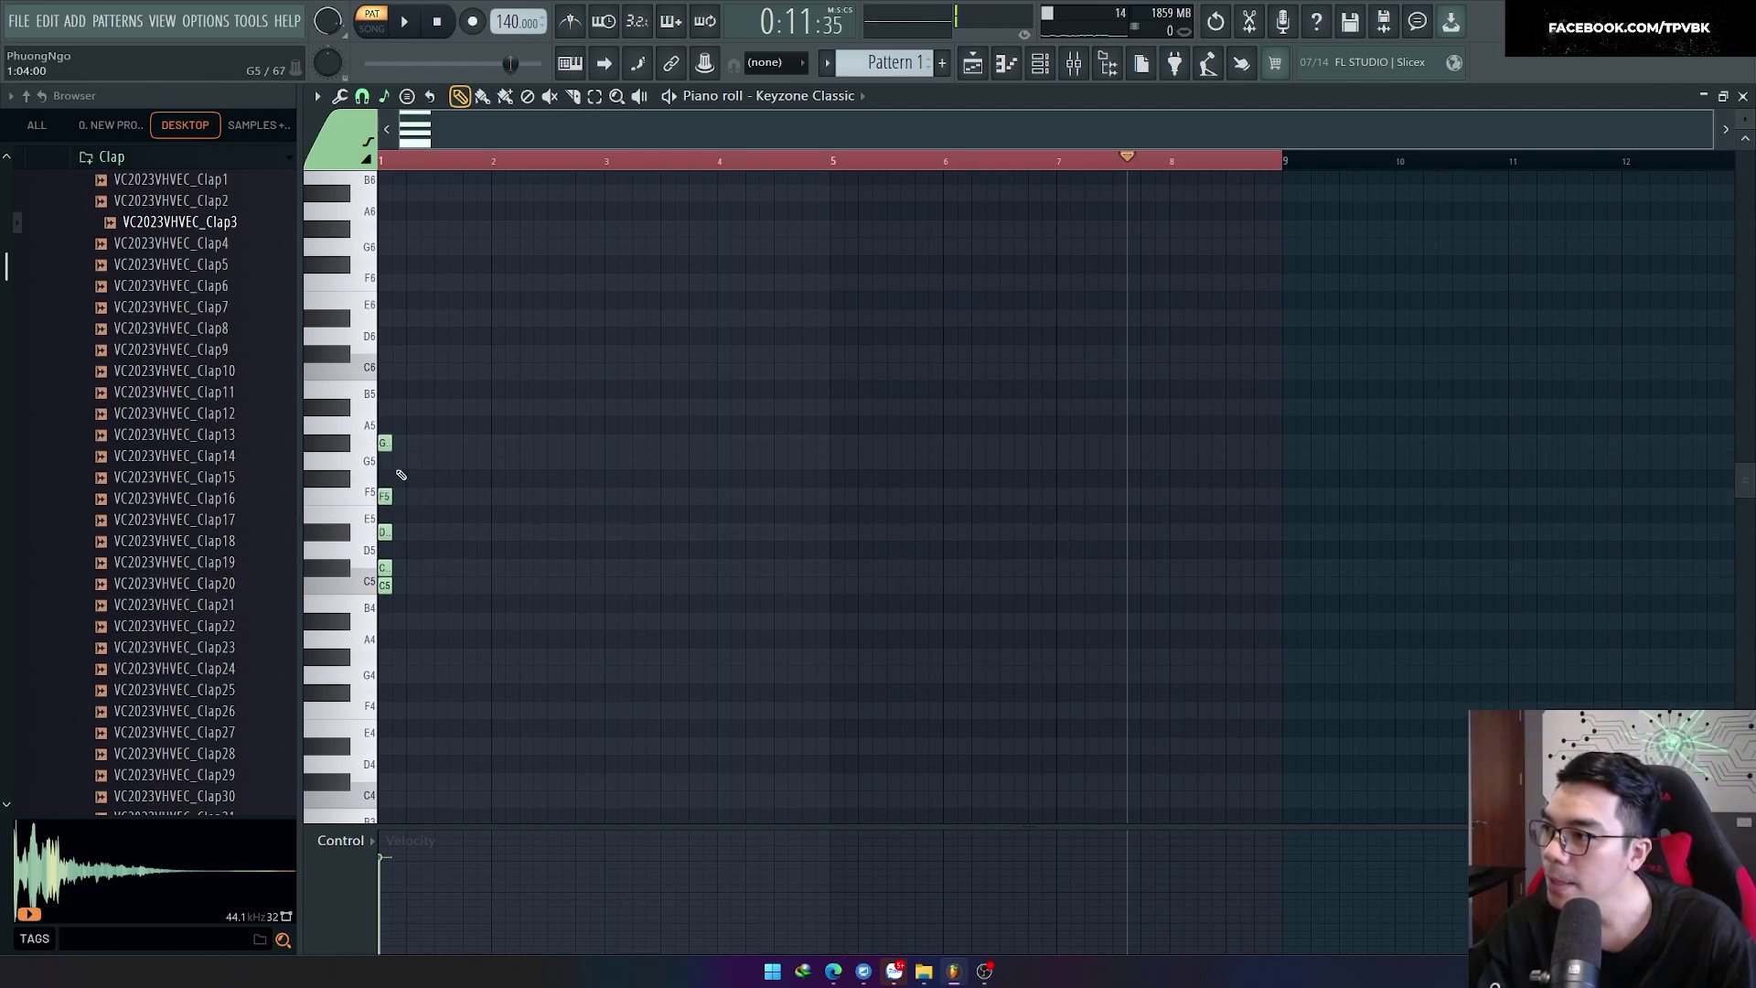
pyautogui.press('pageup')
pyautogui.press('pageup')
pyautogui.press('pageup')
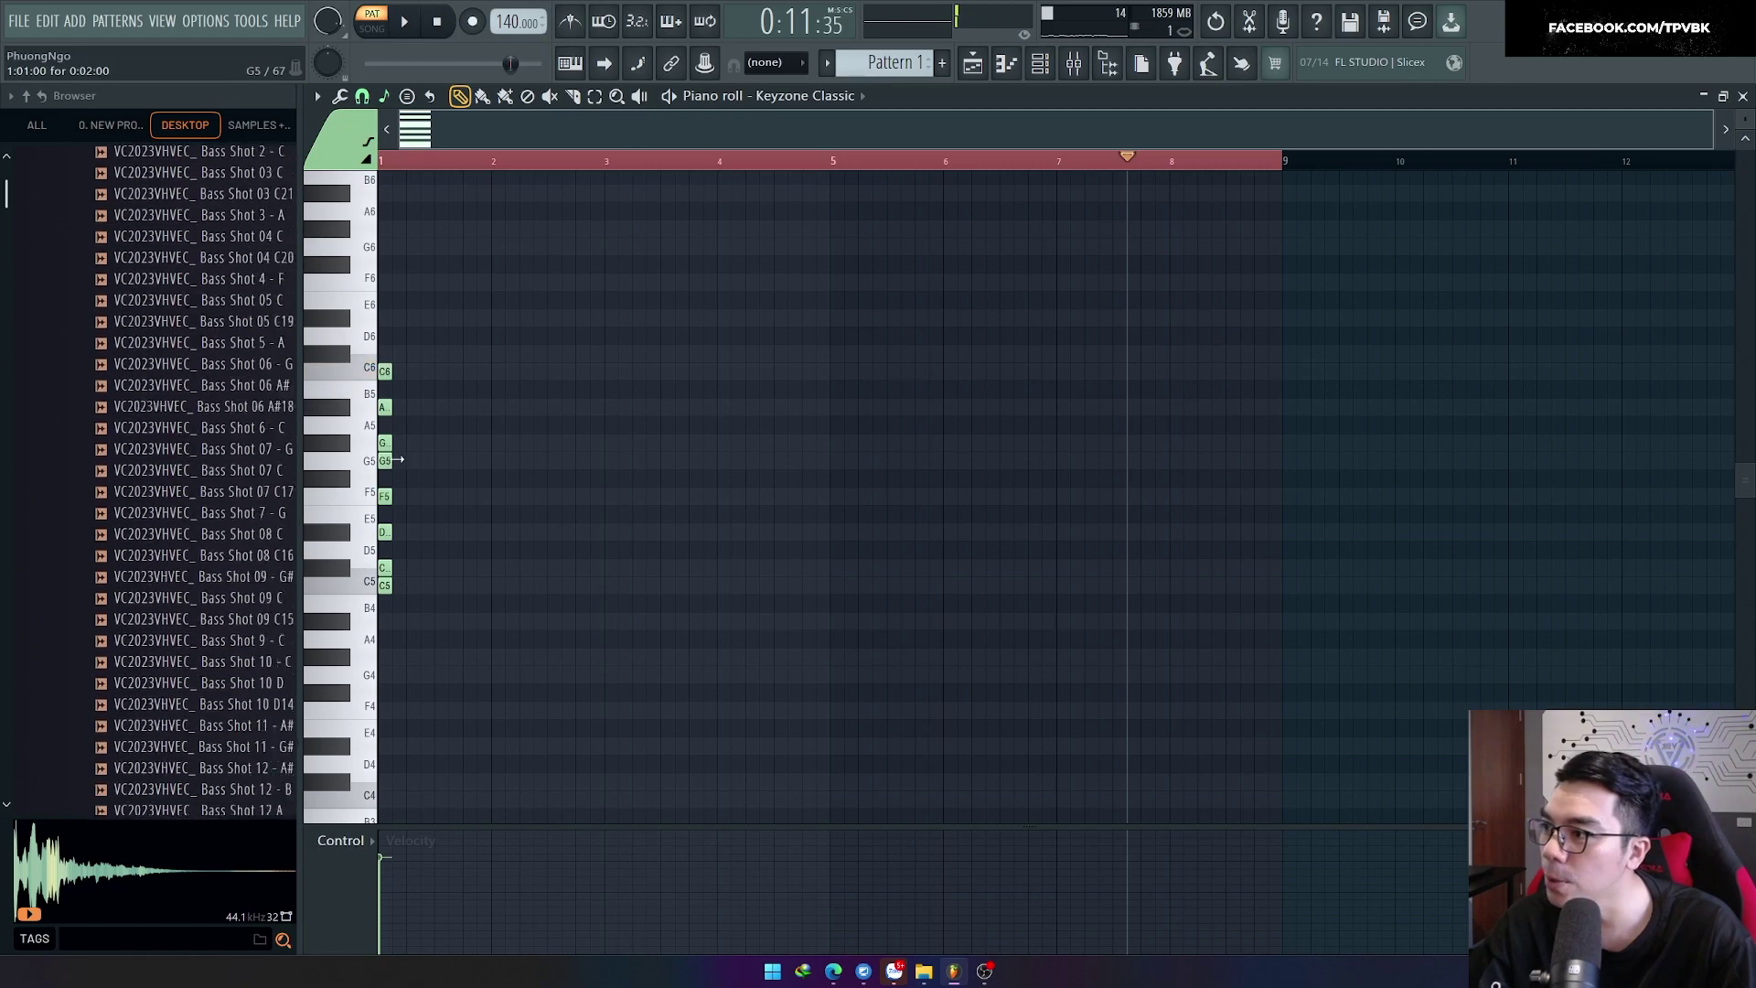
# Step: Replace the stacked notes with a bar 1 melody of three C5 notes, C#5, G#5, G5 and F5, and play it
pyautogui.scroll(4, 398, 499)
pyautogui.moveTo(666, 133); pyautogui.dragTo(641, 135)
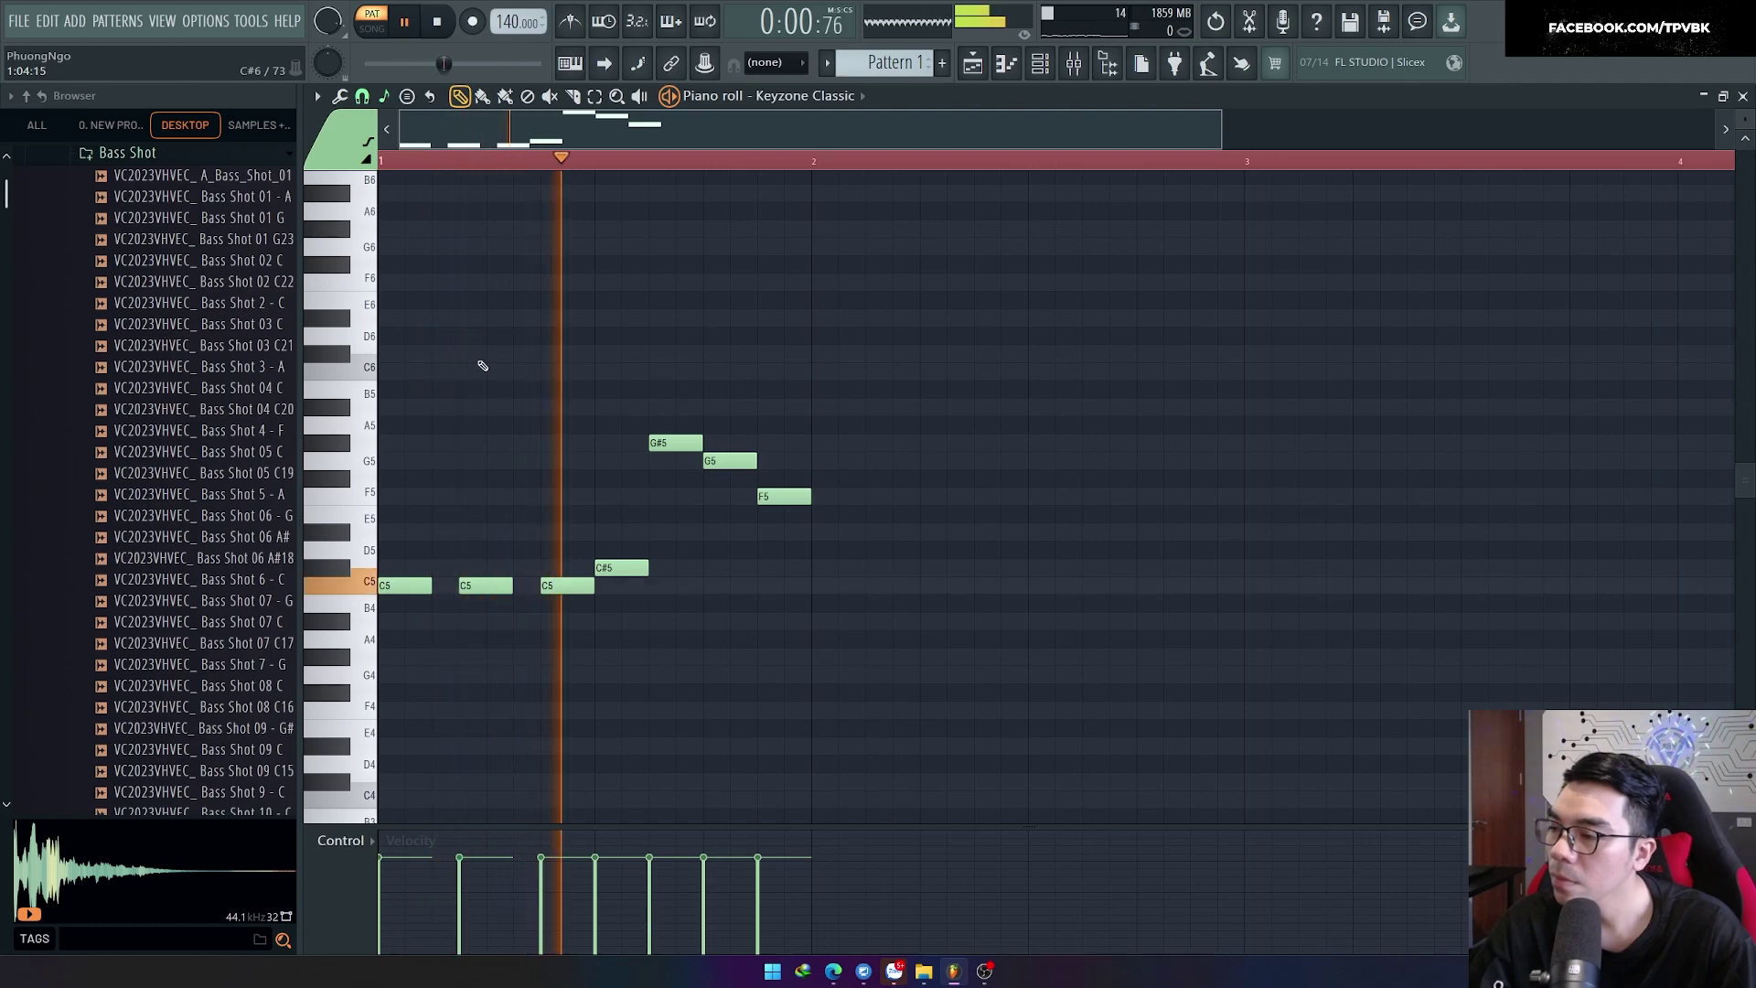
pyautogui.press('space')
pyautogui.press('space')
# Step: Thin the bar 1 melody out to C5, C#5, C#5 and a closing D#5, with gaps between the notes
pyautogui.rightClick(498, 564)
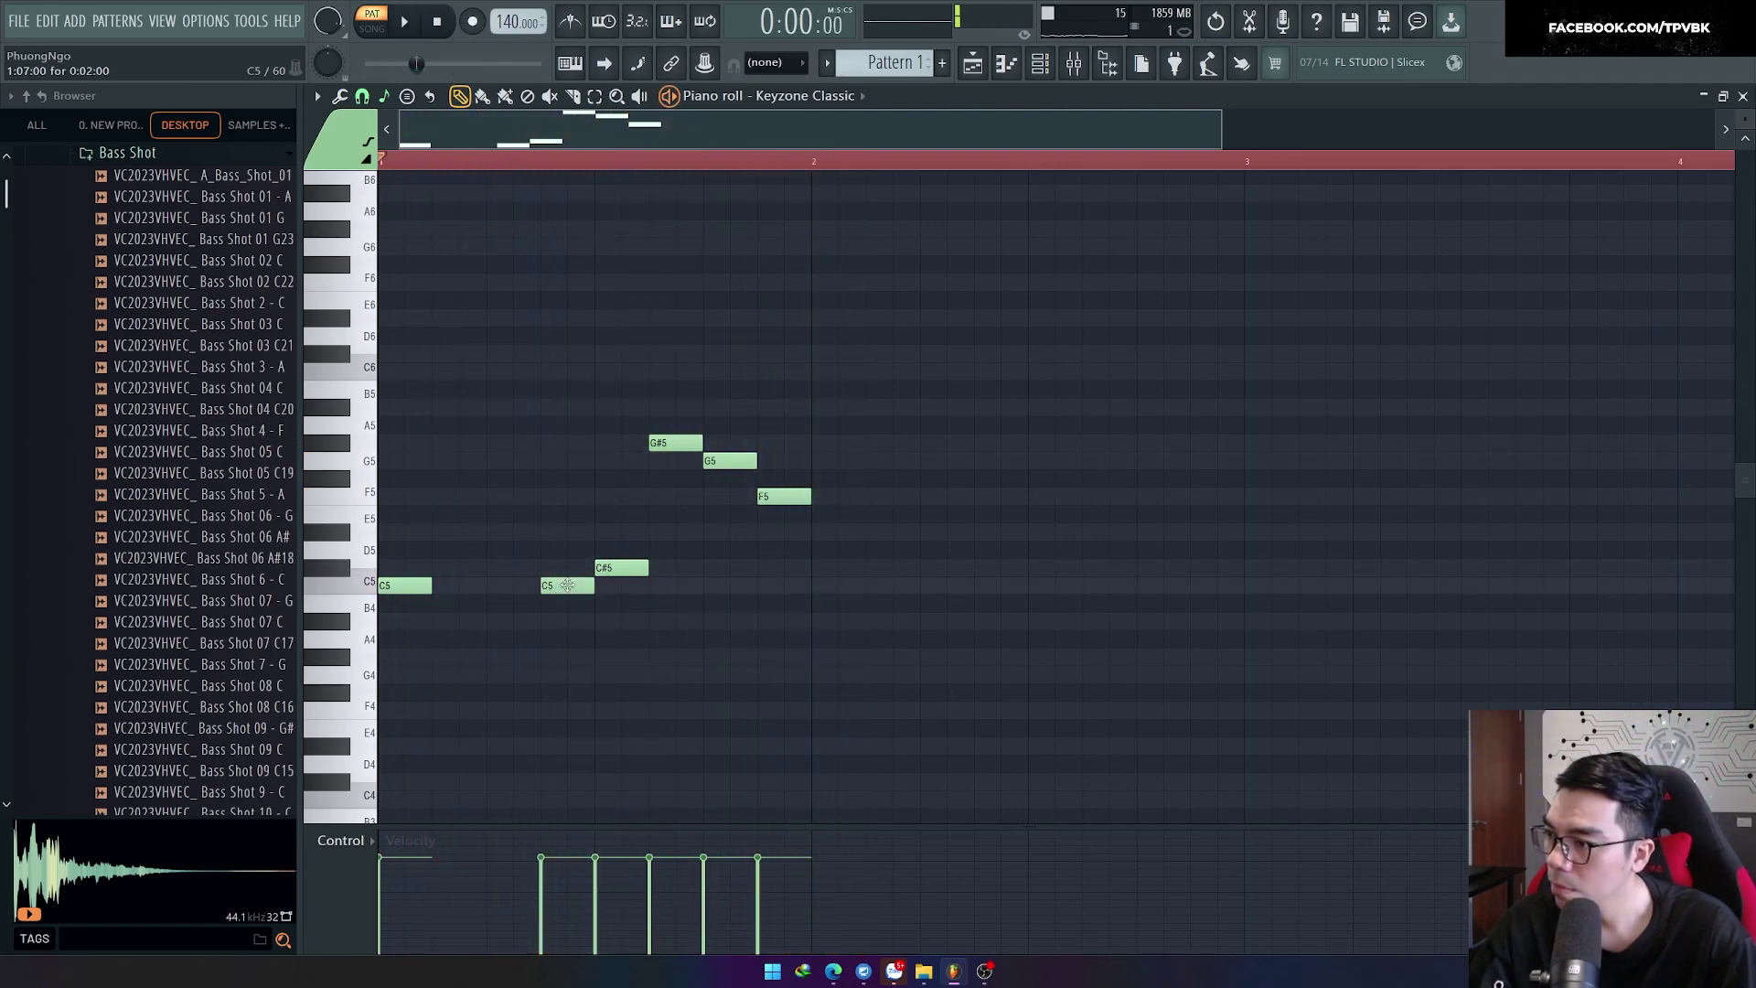
pyautogui.moveTo(562, 584); pyautogui.dragTo(569, 568)
pyautogui.press('space')
pyautogui.press('space')
pyautogui.click(769, 532)
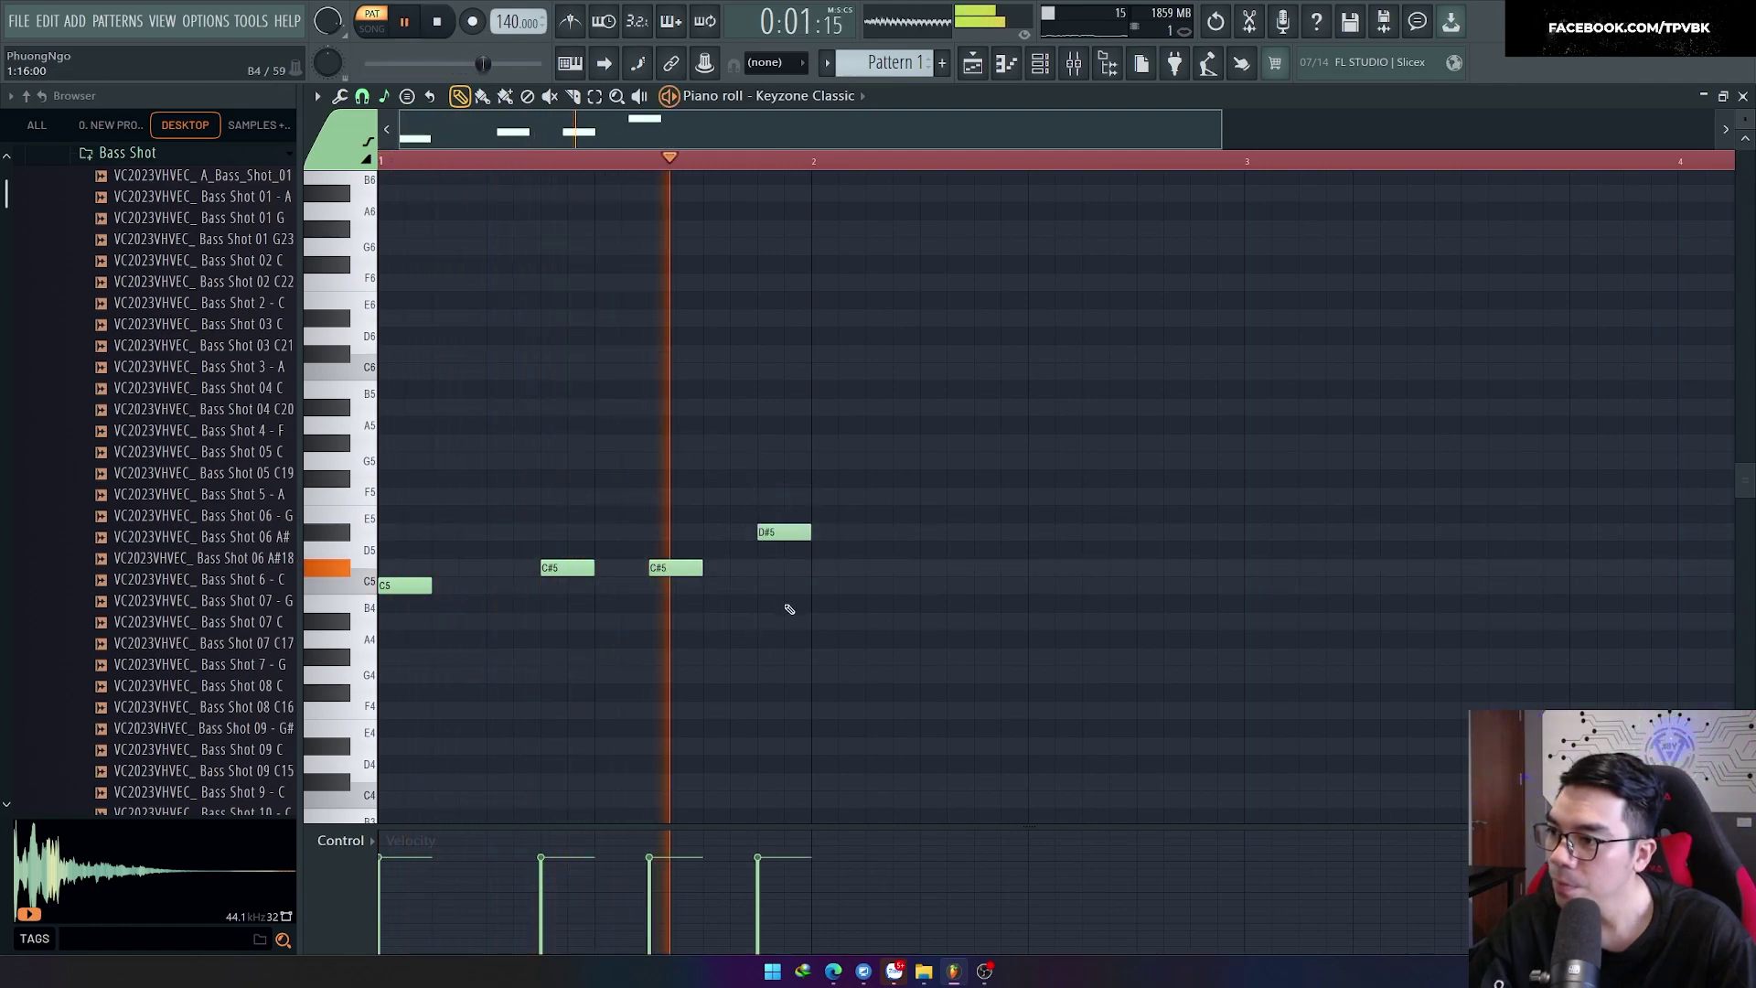
# Step: Duplicate the bar 1 melody into bar 2 and play it
pyautogui.press('space')
pyautogui.hotkey('ctrl', 'b')
pyautogui.press('space')
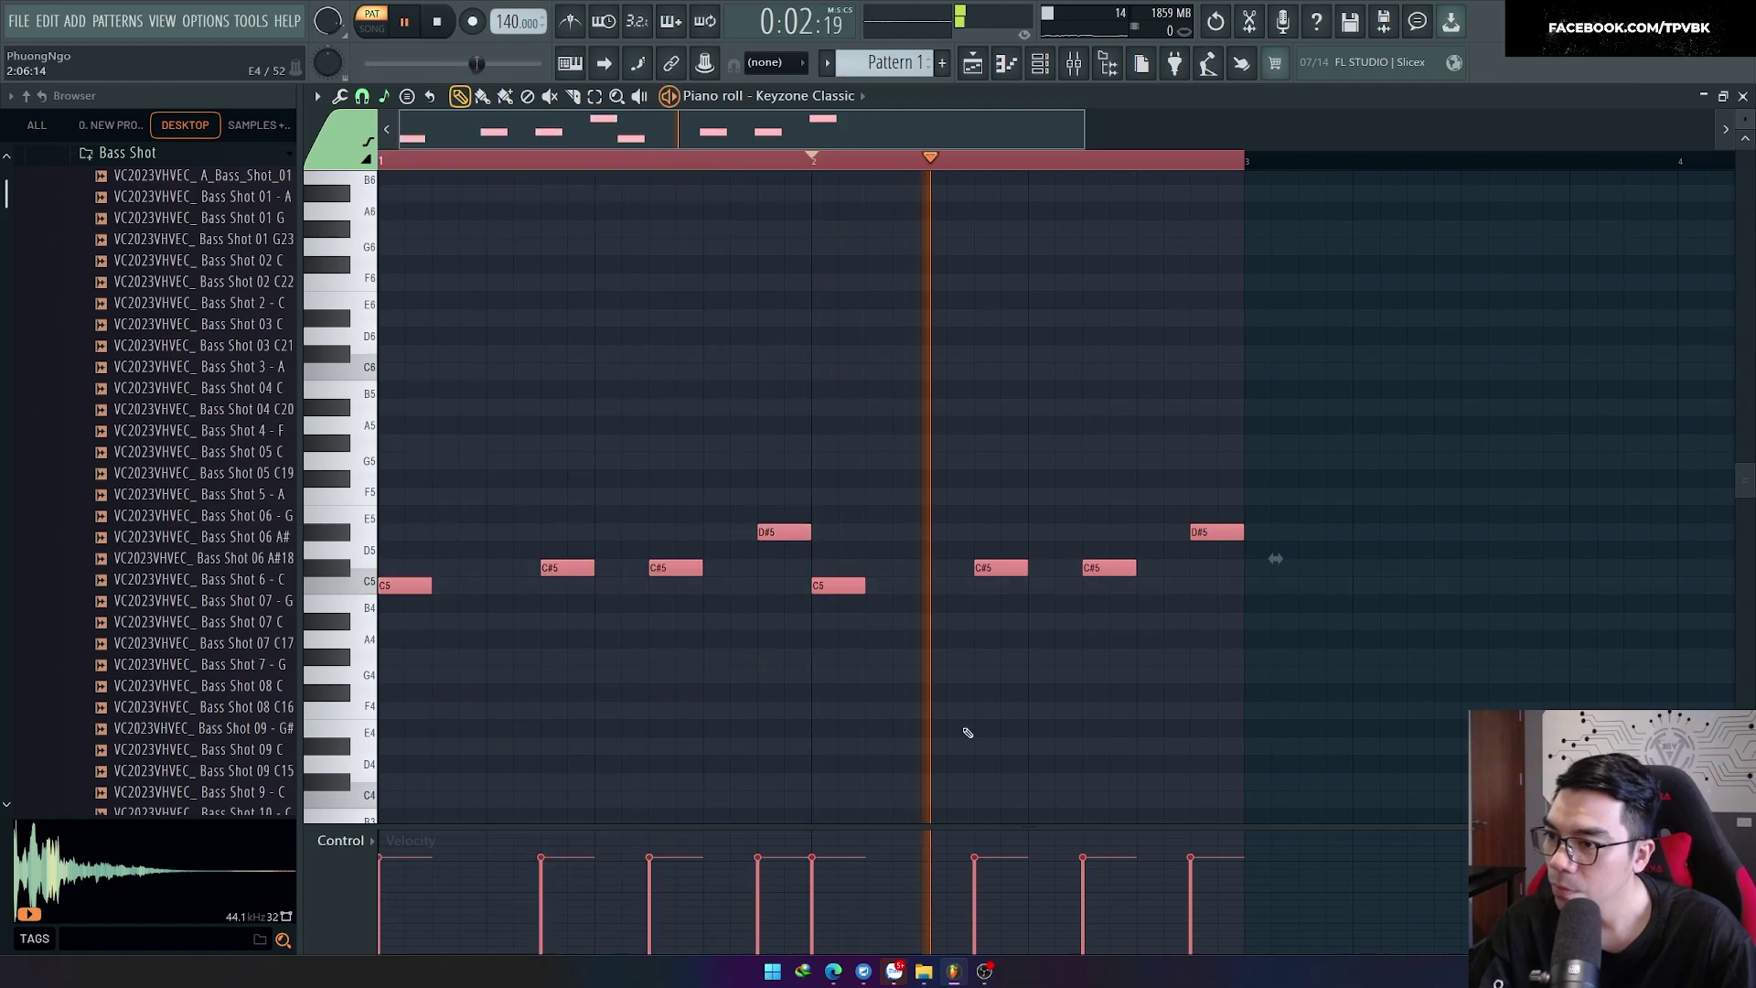
pyautogui.scroll(-1, 982, 635)
pyautogui.press('space')
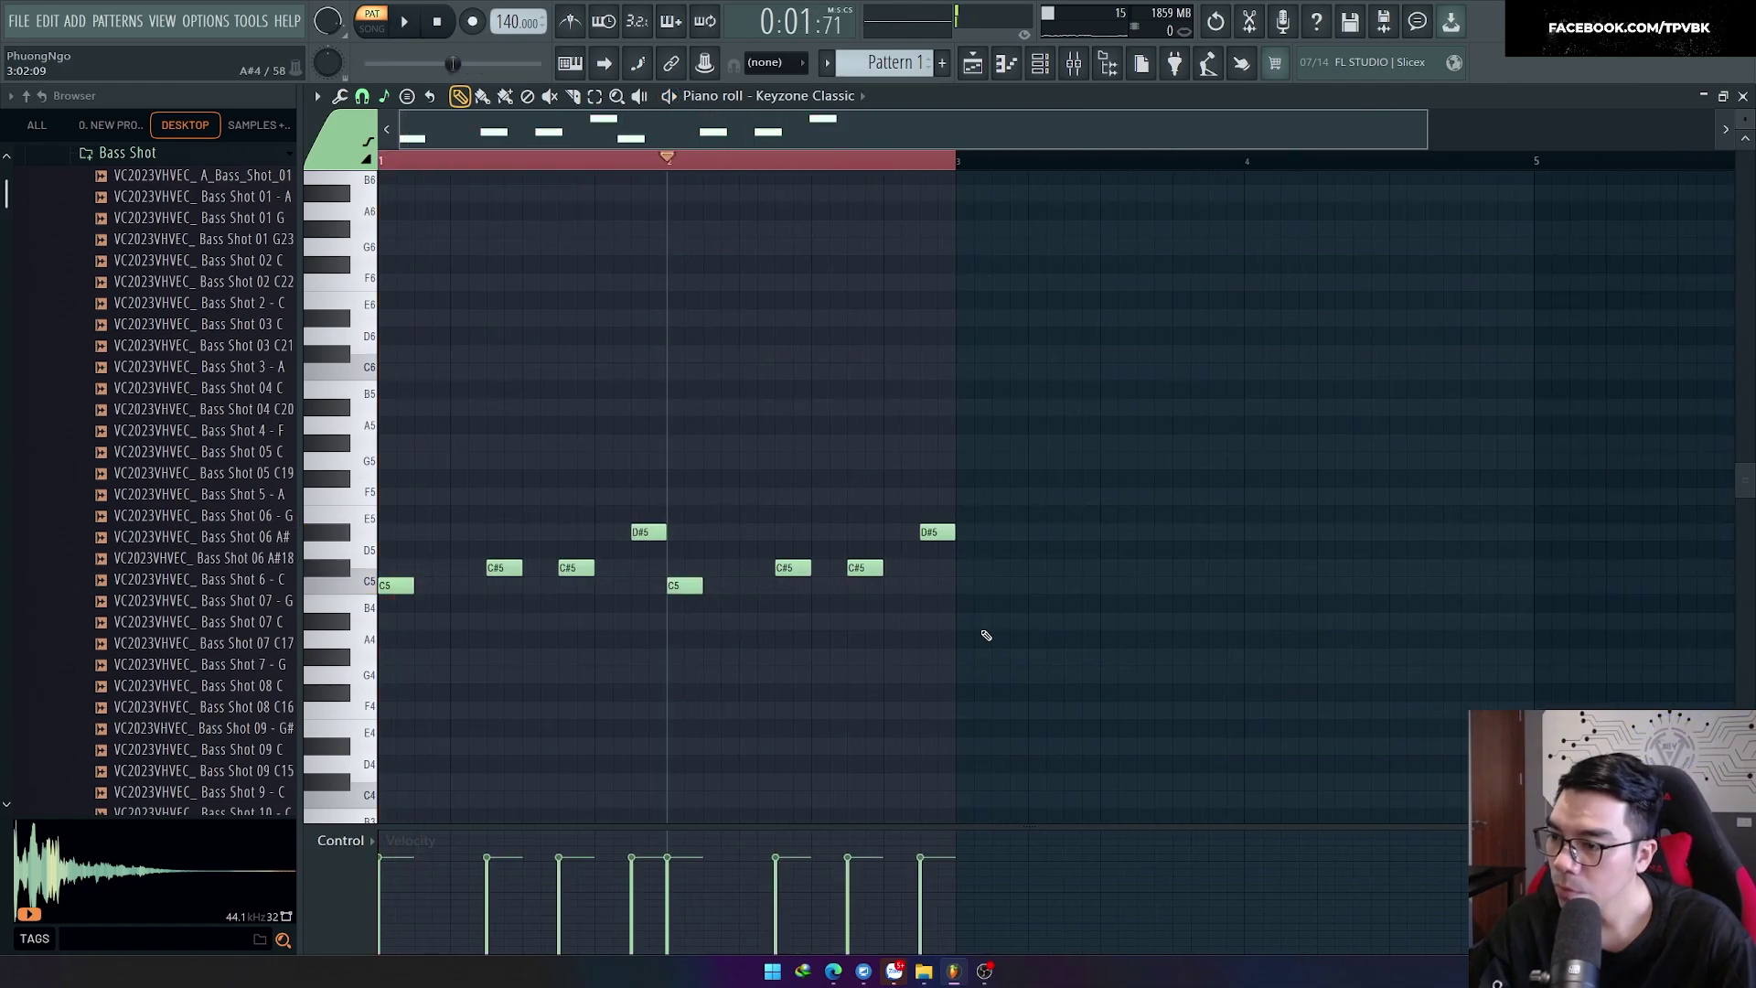
# Step: Duplicate the two-bar melody into bars 3 and 4, and change the last three notes of bar 3 to G#4, G4 and C#5
pyautogui.hotkey('ctrl', 'b')
pyautogui.press('space')
pyautogui.press('space')
pyautogui.press('space')
pyautogui.moveTo(1084, 569); pyautogui.dragTo(1084, 661)
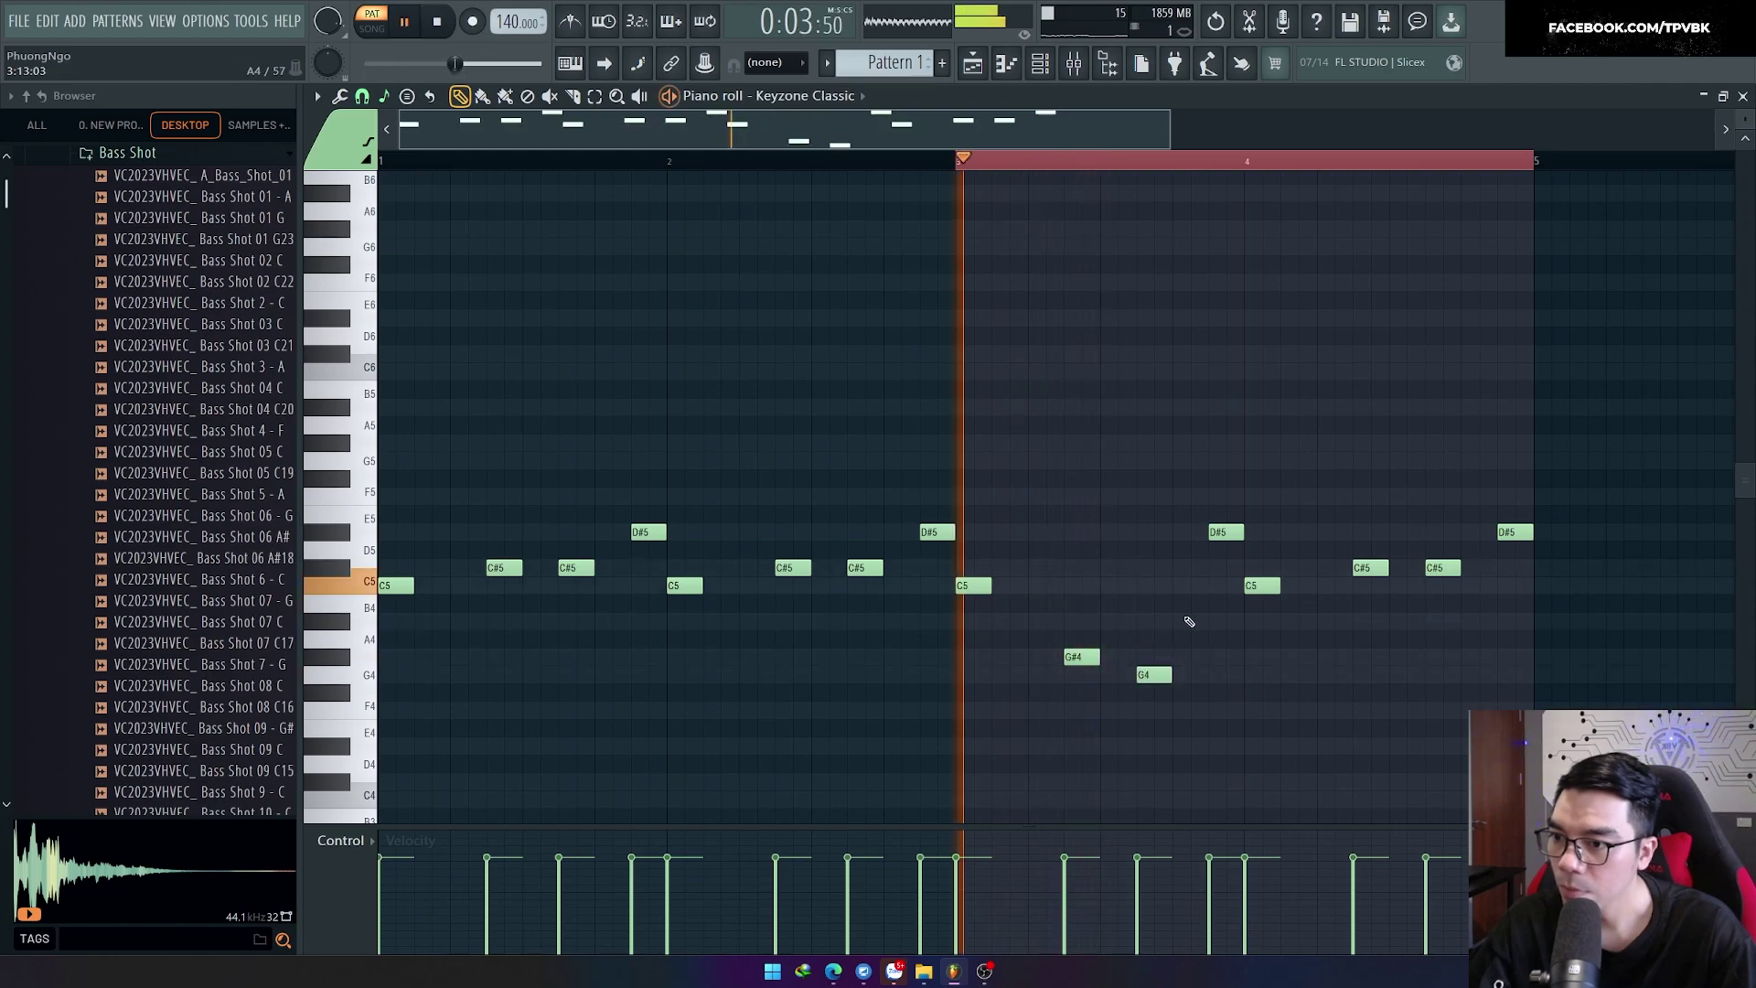
pyautogui.moveTo(1227, 532); pyautogui.dragTo(1227, 568)
pyautogui.scroll(-1, 1111, 630)
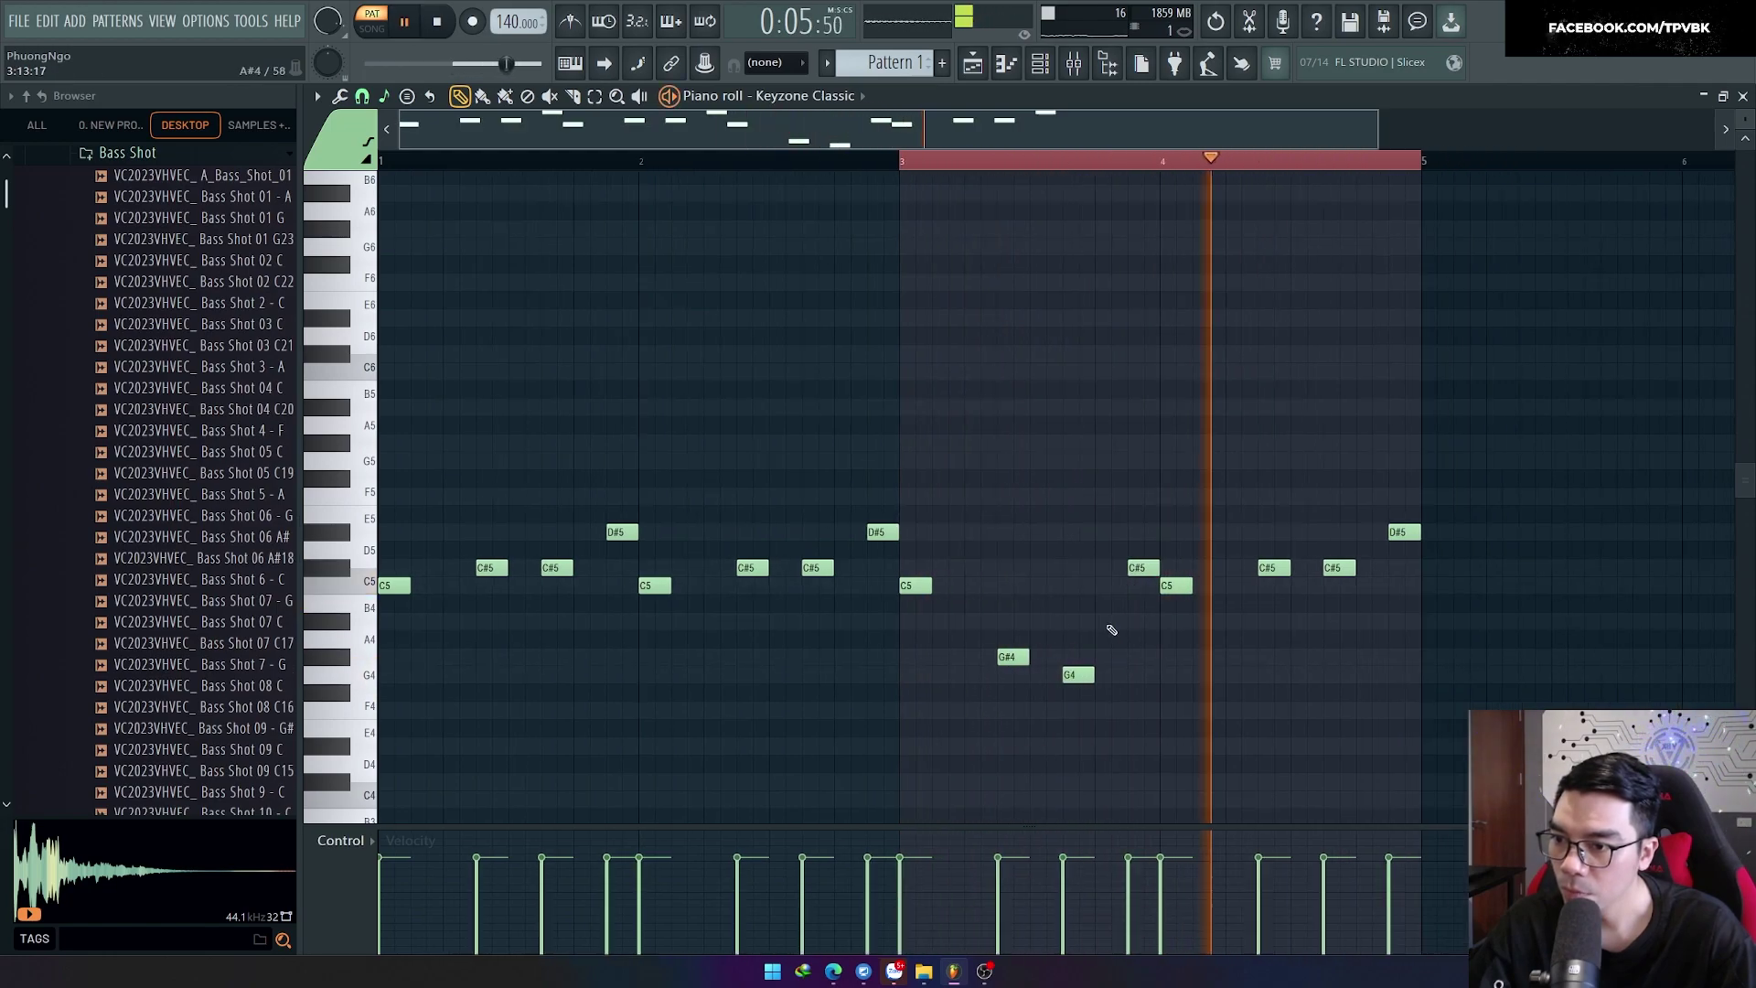
pyautogui.scroll(-1, 1111, 630)
# Step: Play the four-bar Phrygian melody from the start of bar 1
pyautogui.press('space')
pyautogui.click(380, 161)
pyautogui.press('space')
pyautogui.keyDown('ctrl'); pyautogui.click(559, 346); pyautogui.keyUp('ctrl')
pyautogui.moveTo(496, 20); pyautogui.dragTo(495, 20)
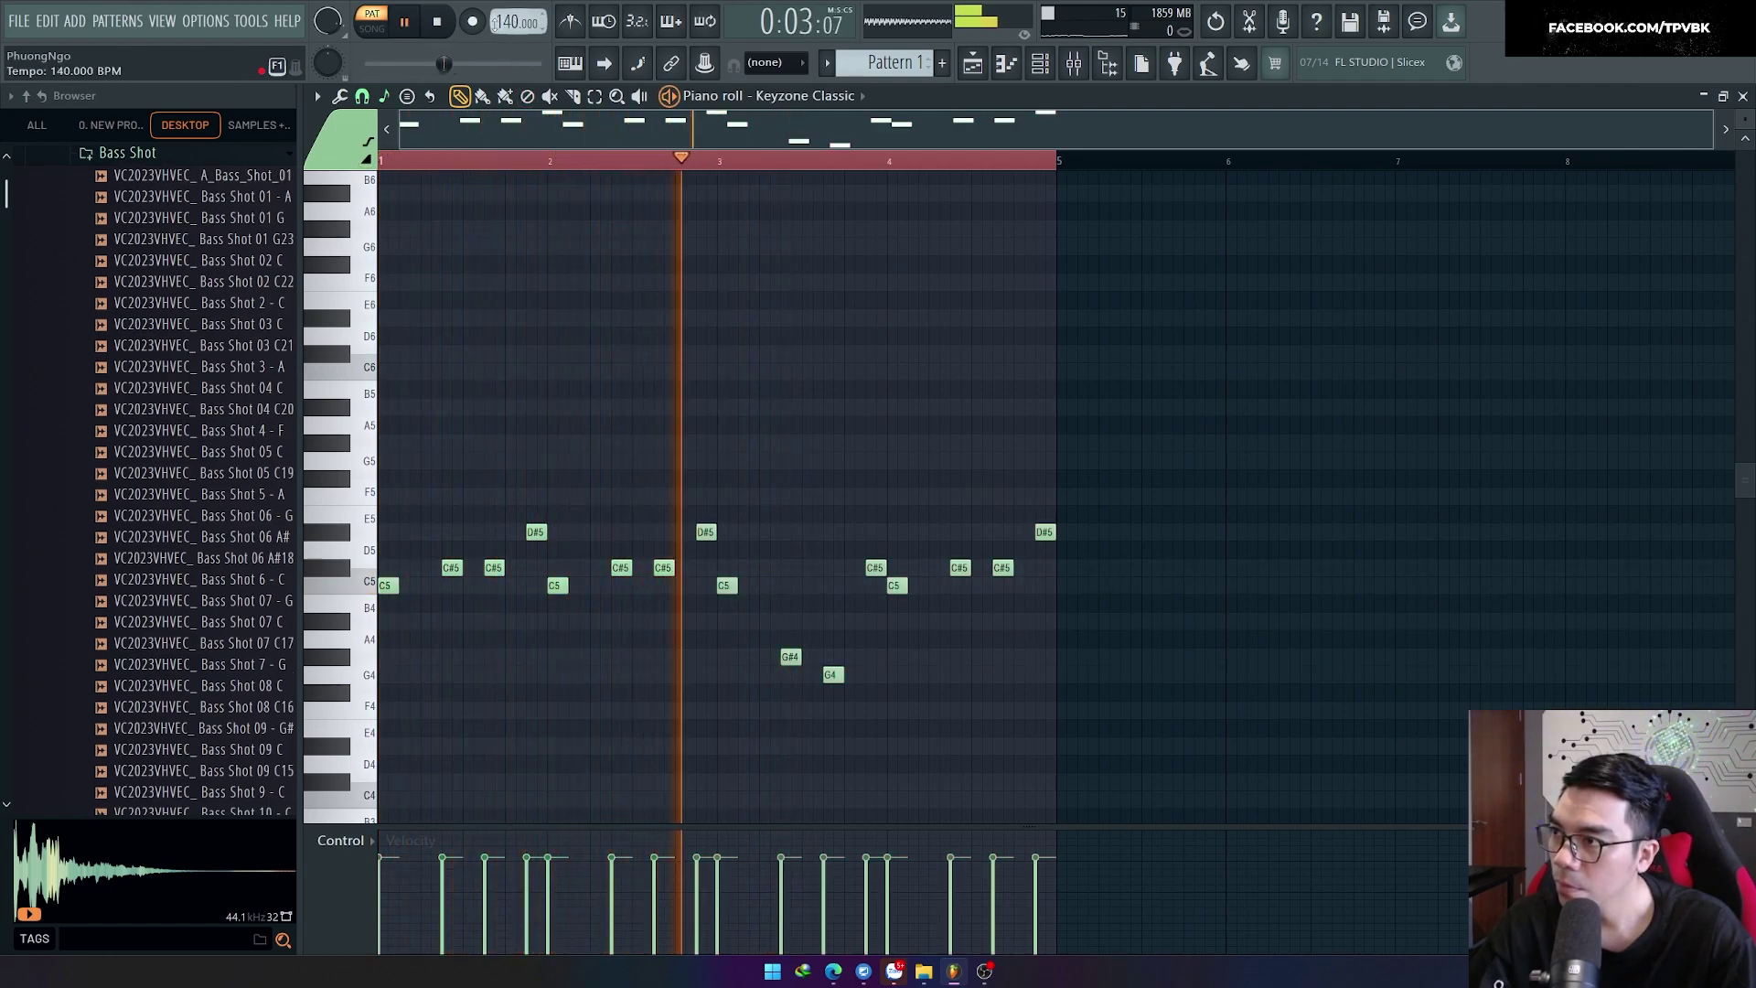
pyautogui.press('space')
# Step: Delete all the Phrygian melody notes and set the snap scale to Other Arabic
pyautogui.hotkey('ctrl', 'a')
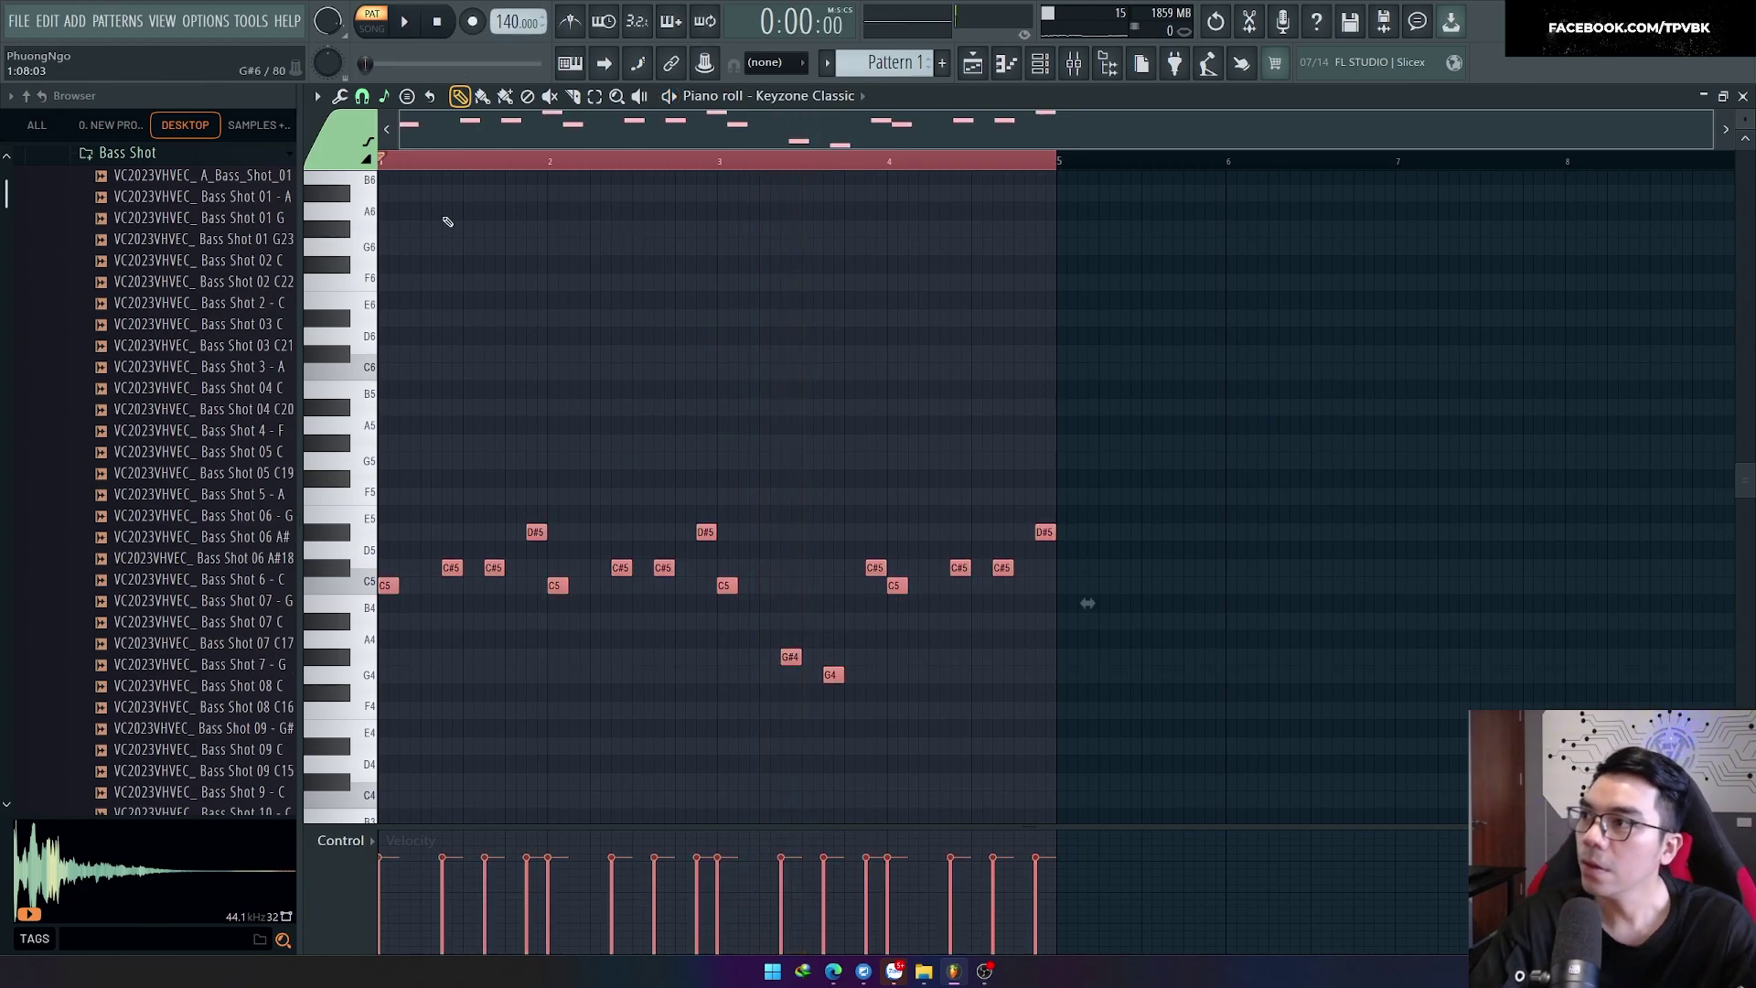
pyautogui.press('Delete')
pyautogui.click(384, 95)
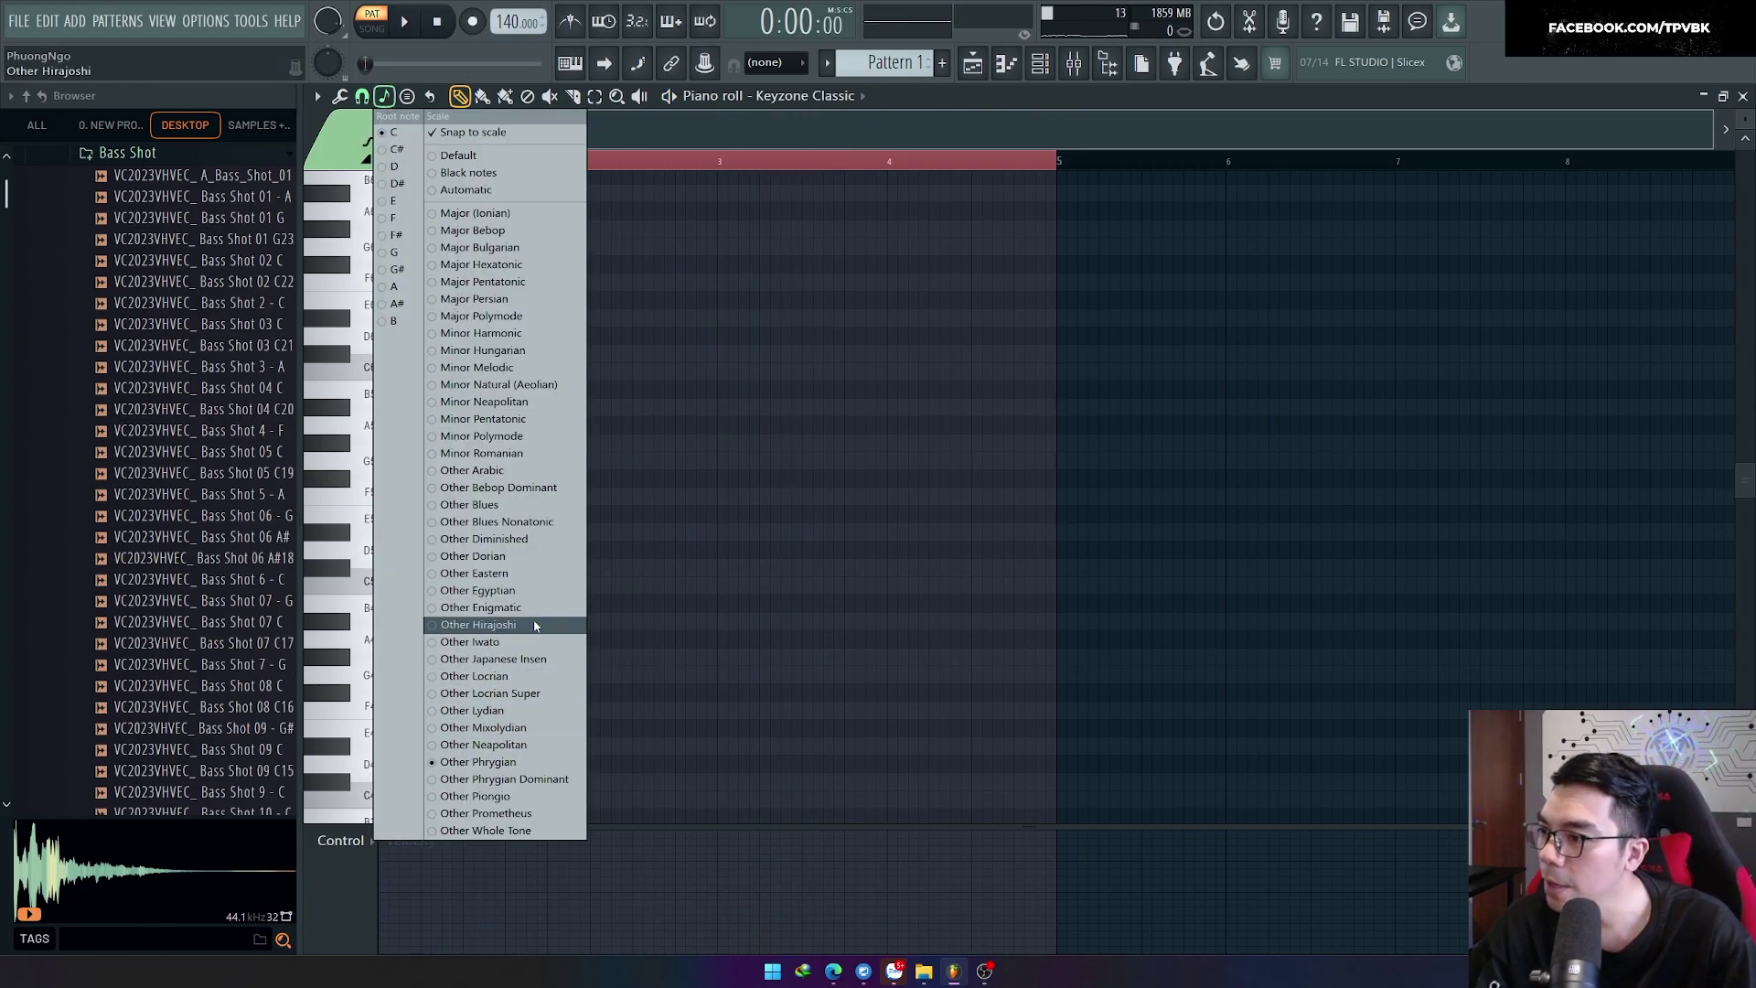
pyautogui.click(493, 470)
# Step: Enter the consecutive notes F5, E5, C#5, C5, G4, G#4, B4, C#5 and C5 from the start of bar 1, and play them
pyautogui.click(385, 496)
pyautogui.keyDown('ctrl'); pyautogui.scroll(3, 400, 518); pyautogui.keyUp('ctrl')
pyautogui.click(487, 567)
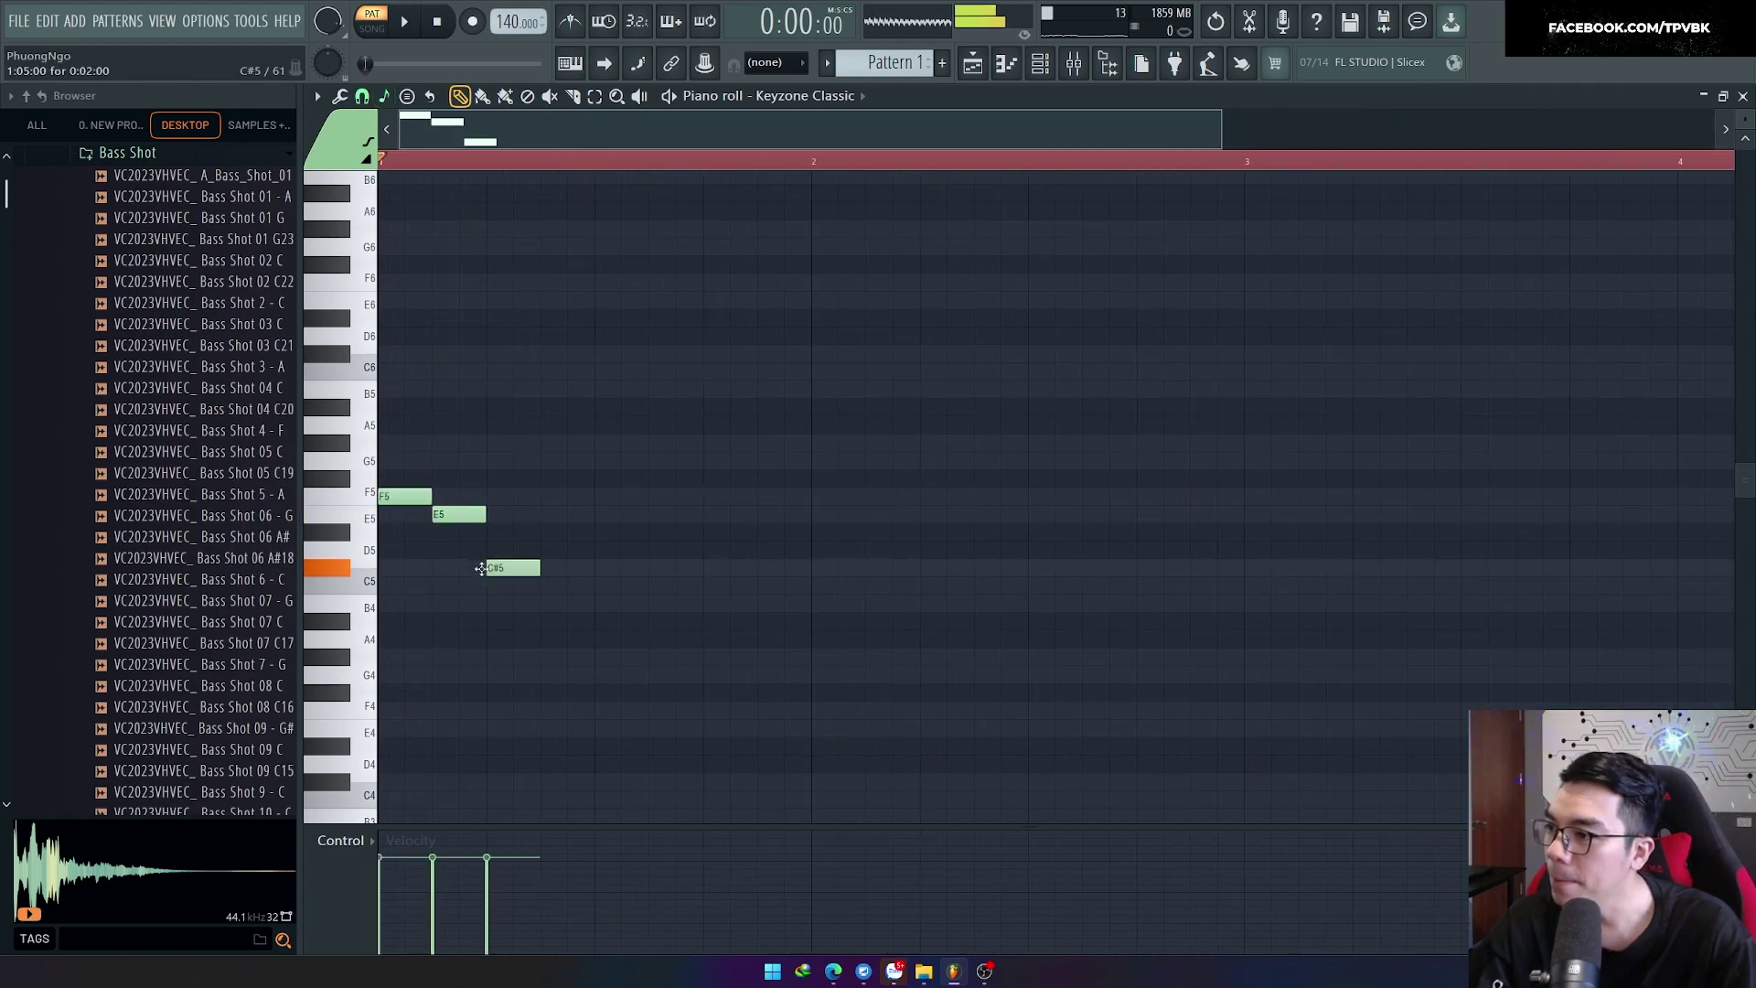
pyautogui.click(603, 675)
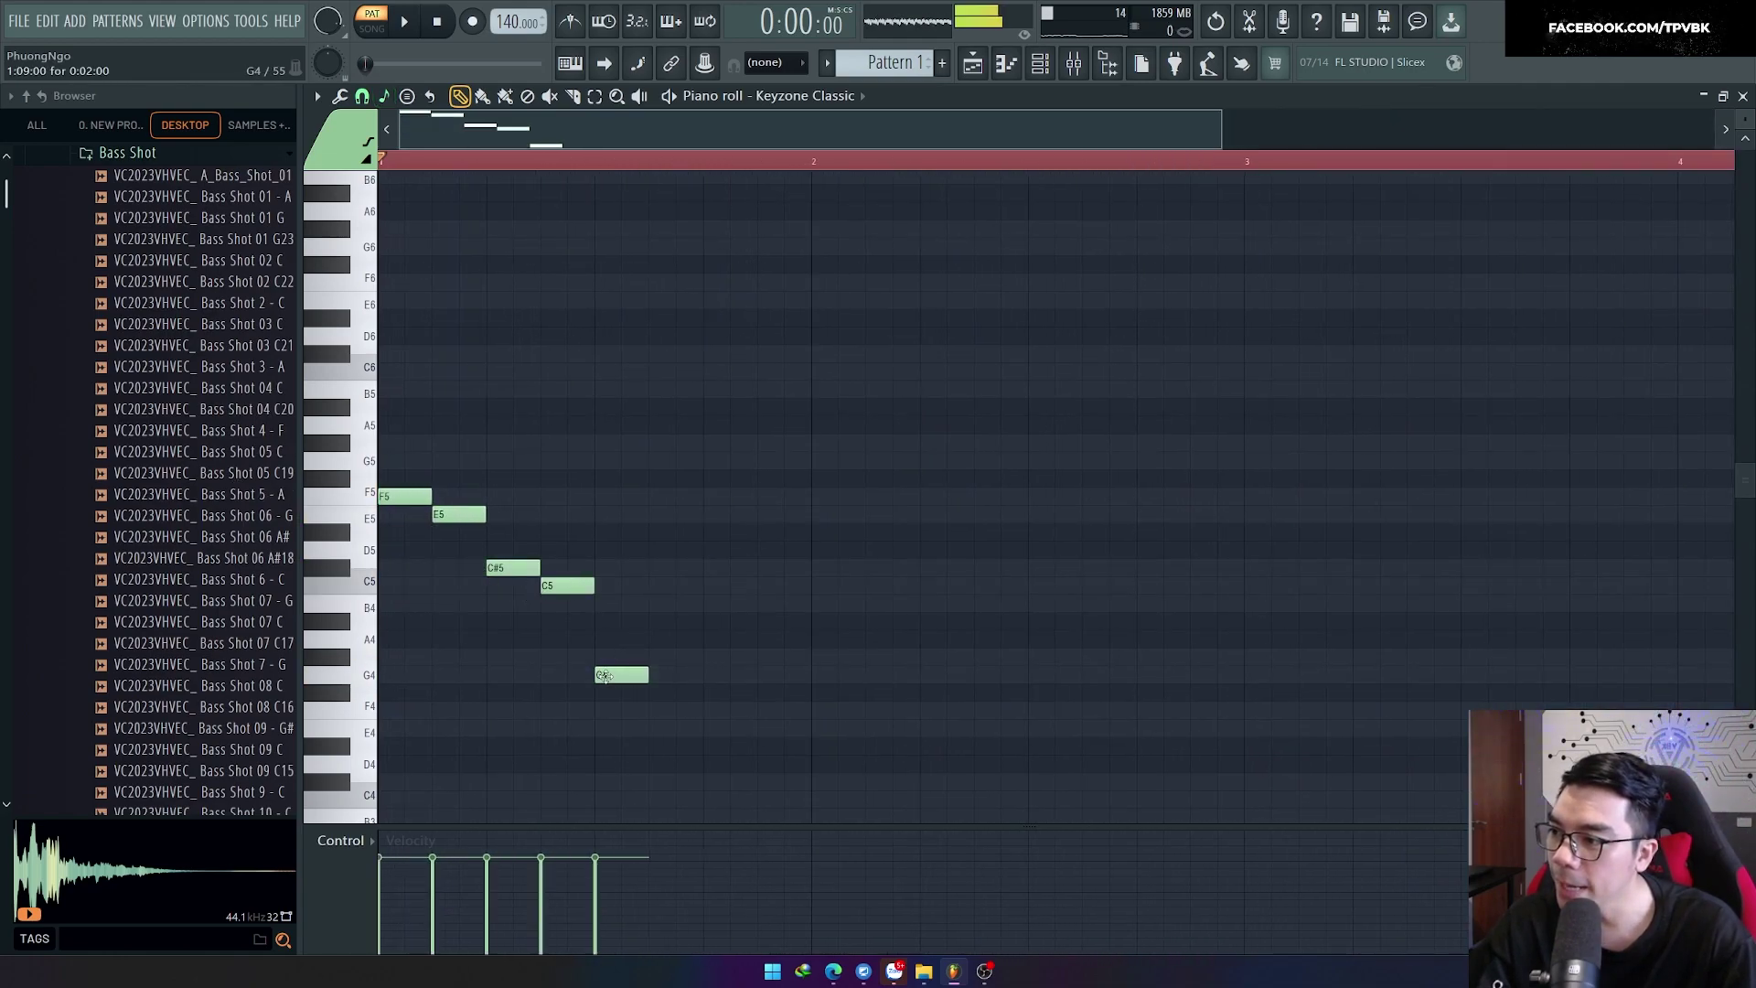
pyautogui.click(816, 586)
pyautogui.press('space')
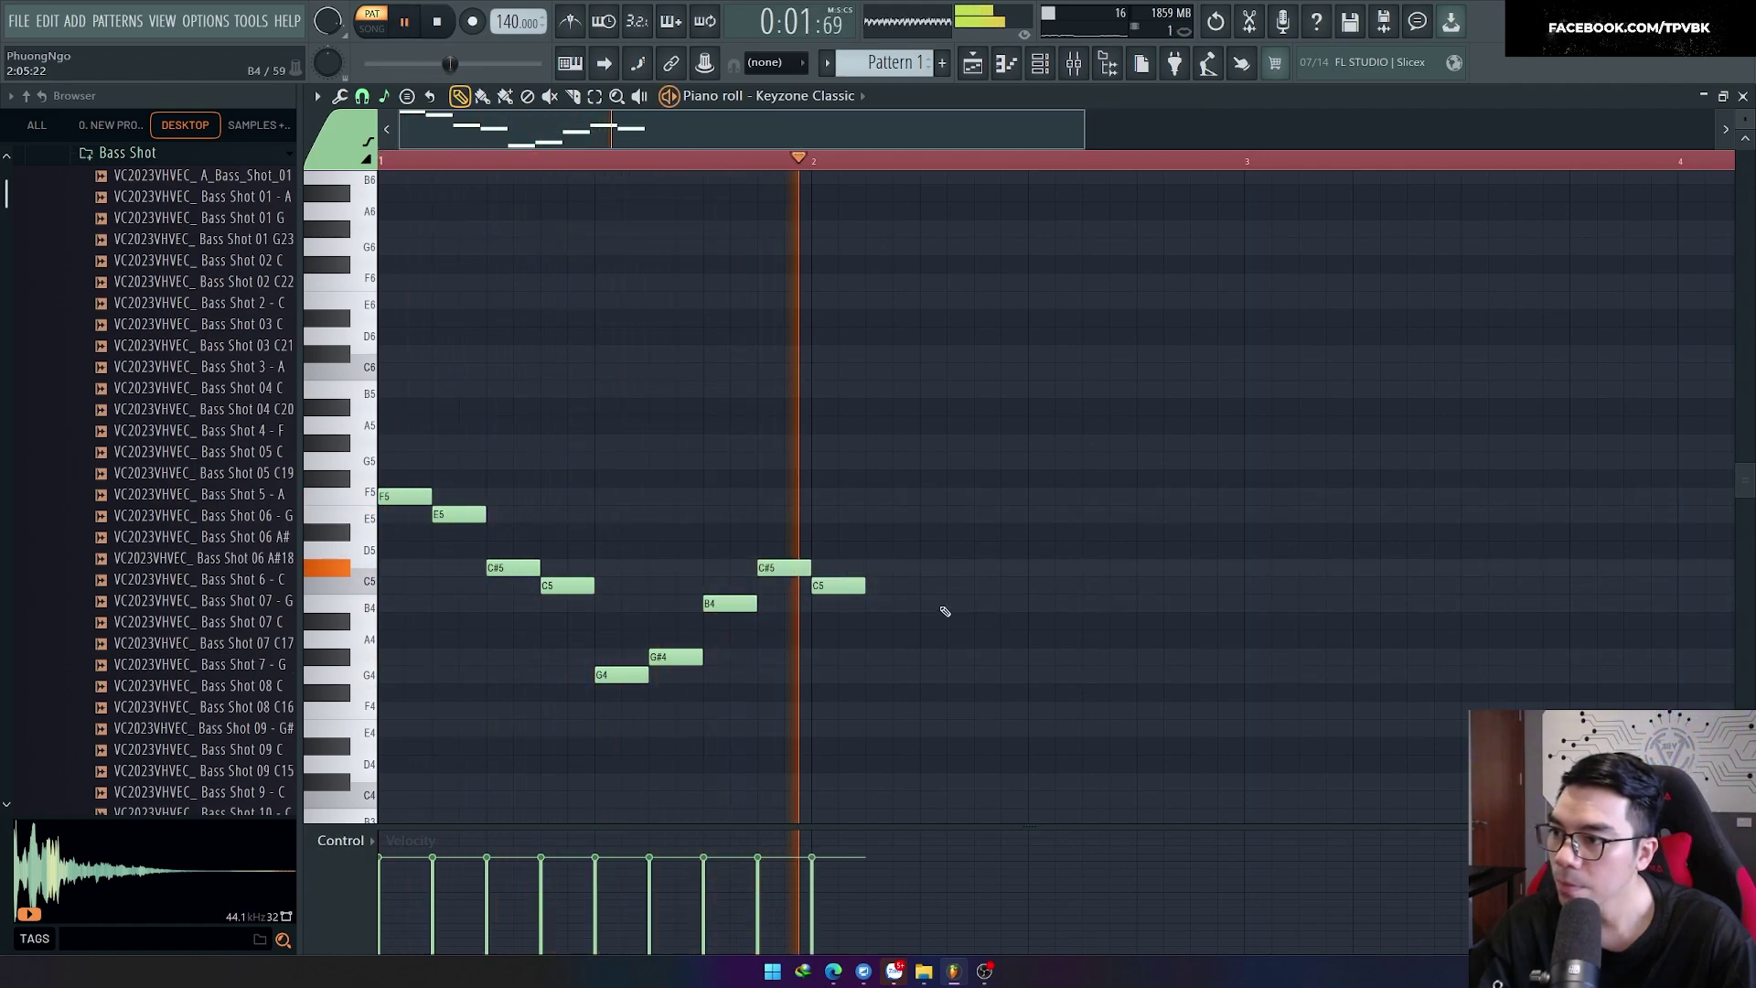
# Step: Continue the melody through bar 2 with B4, F5, E5, C6, B5, G5 and G#5, and play both bars
pyautogui.press('space')
pyautogui.click(873, 605)
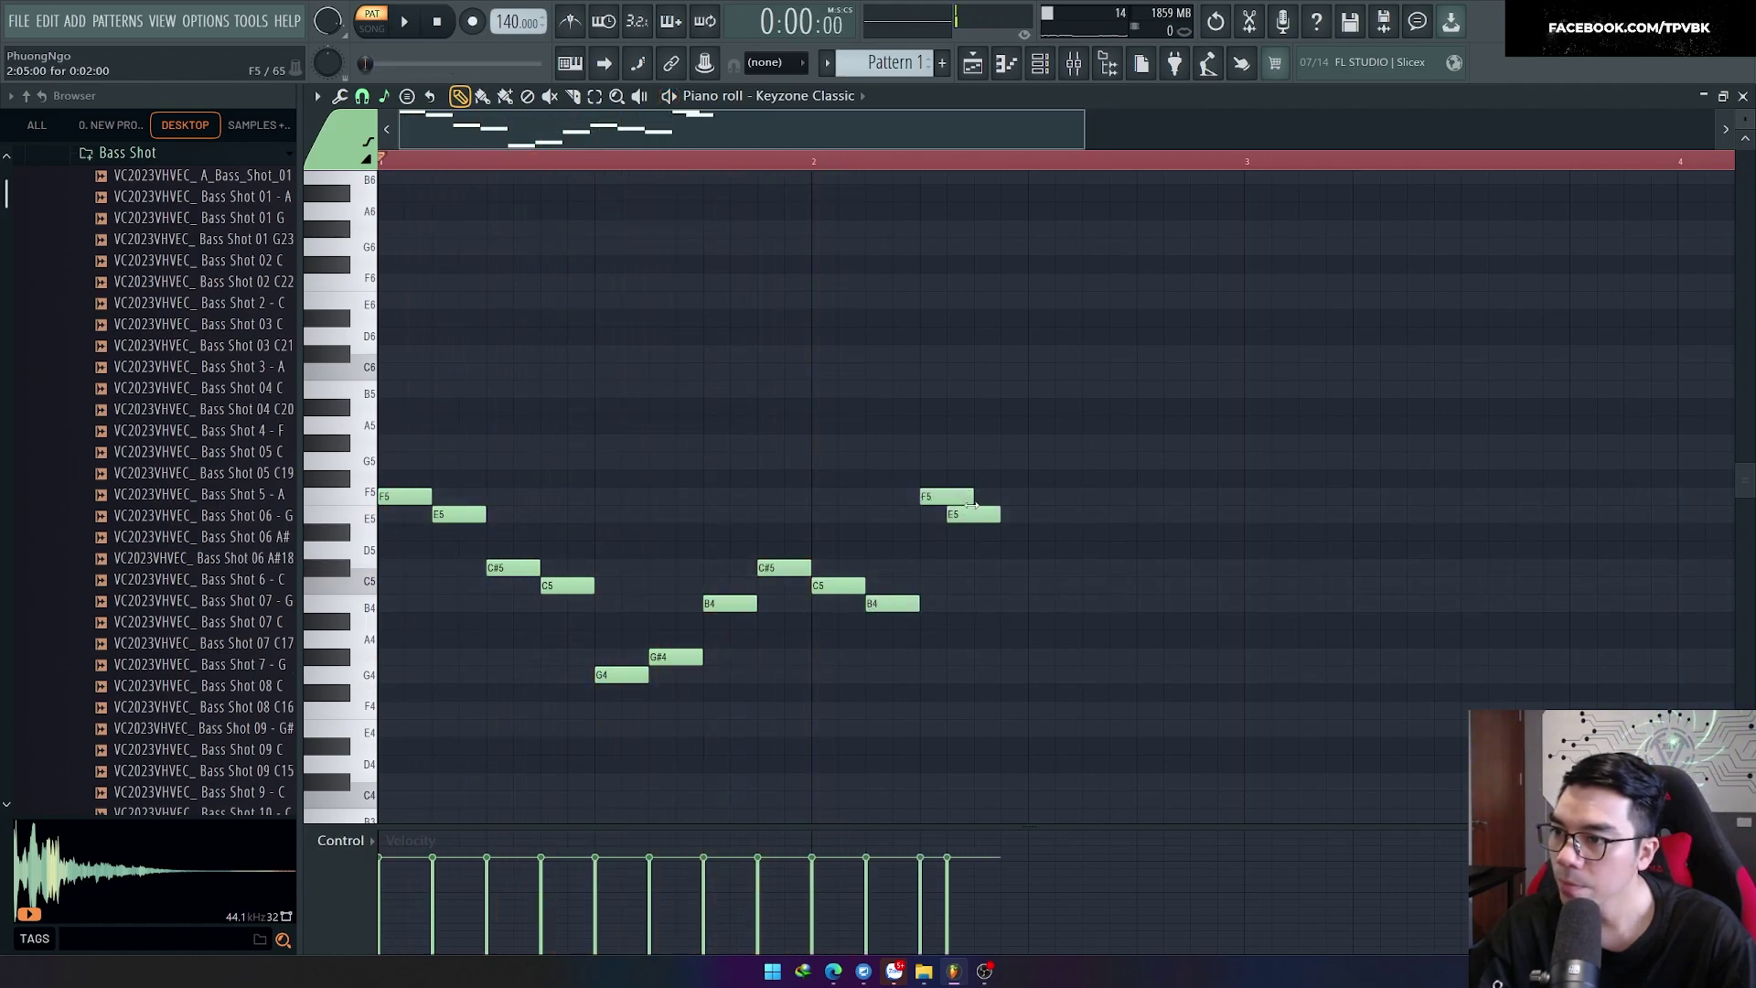
pyautogui.moveTo(1033, 515); pyautogui.dragTo(1021, 367)
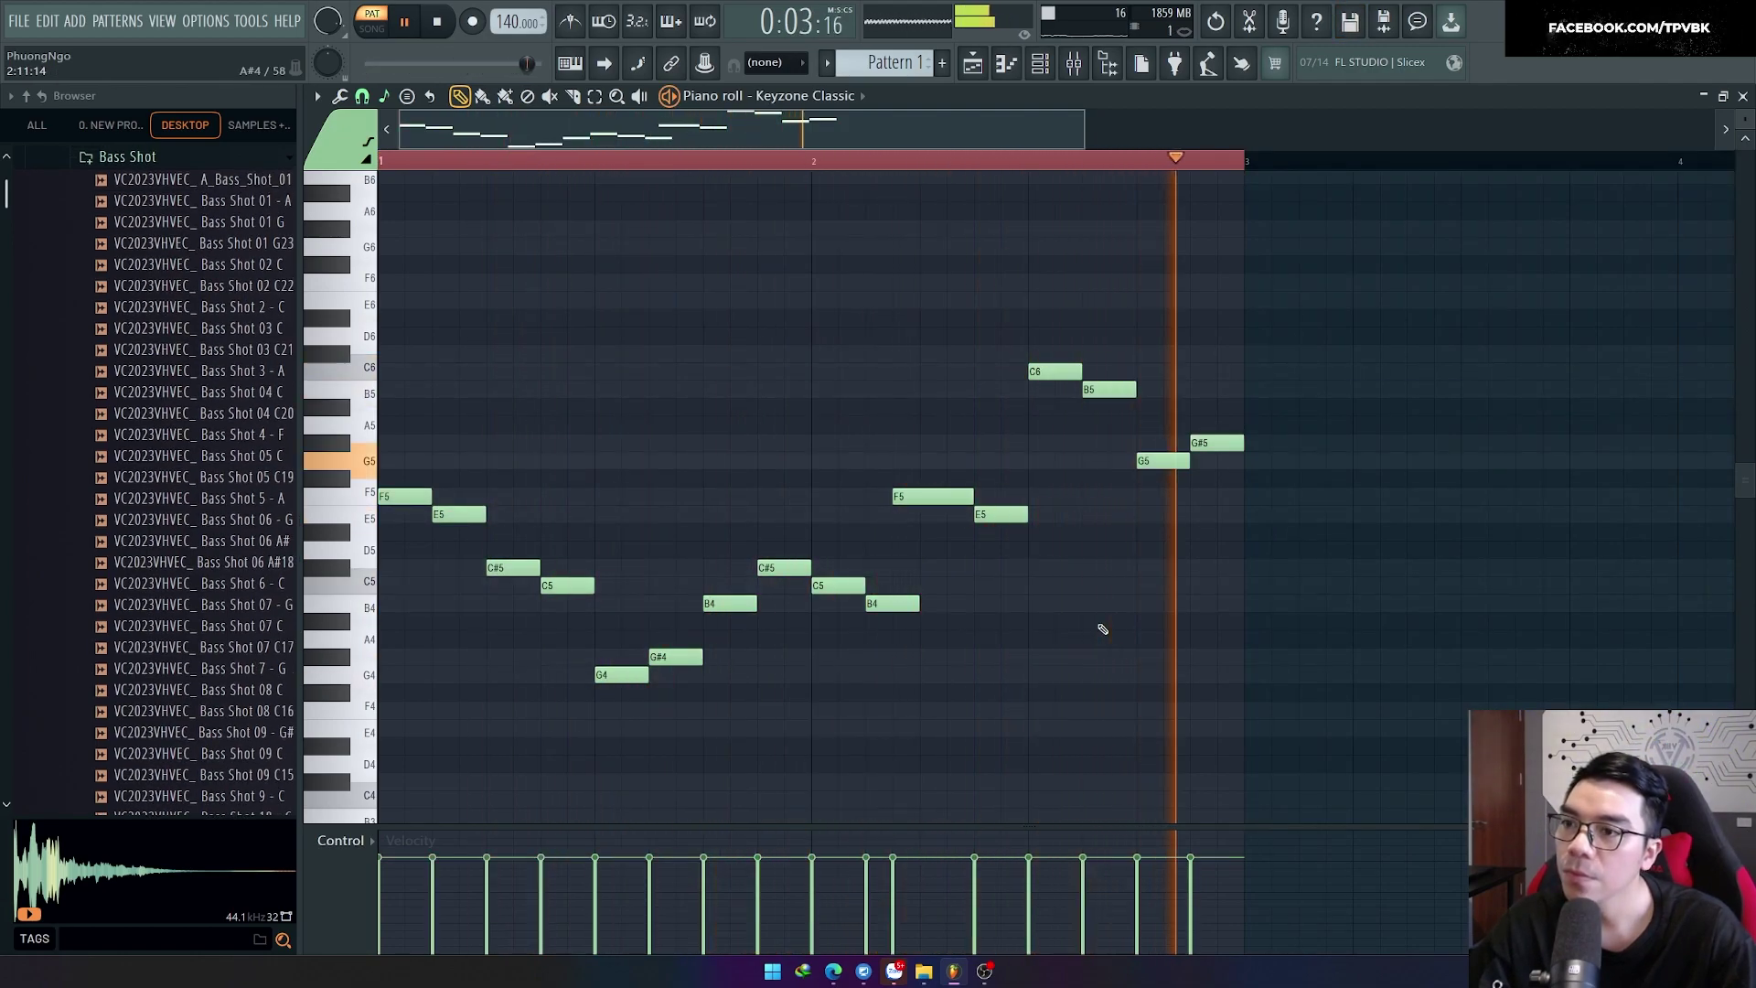
pyautogui.press('space')
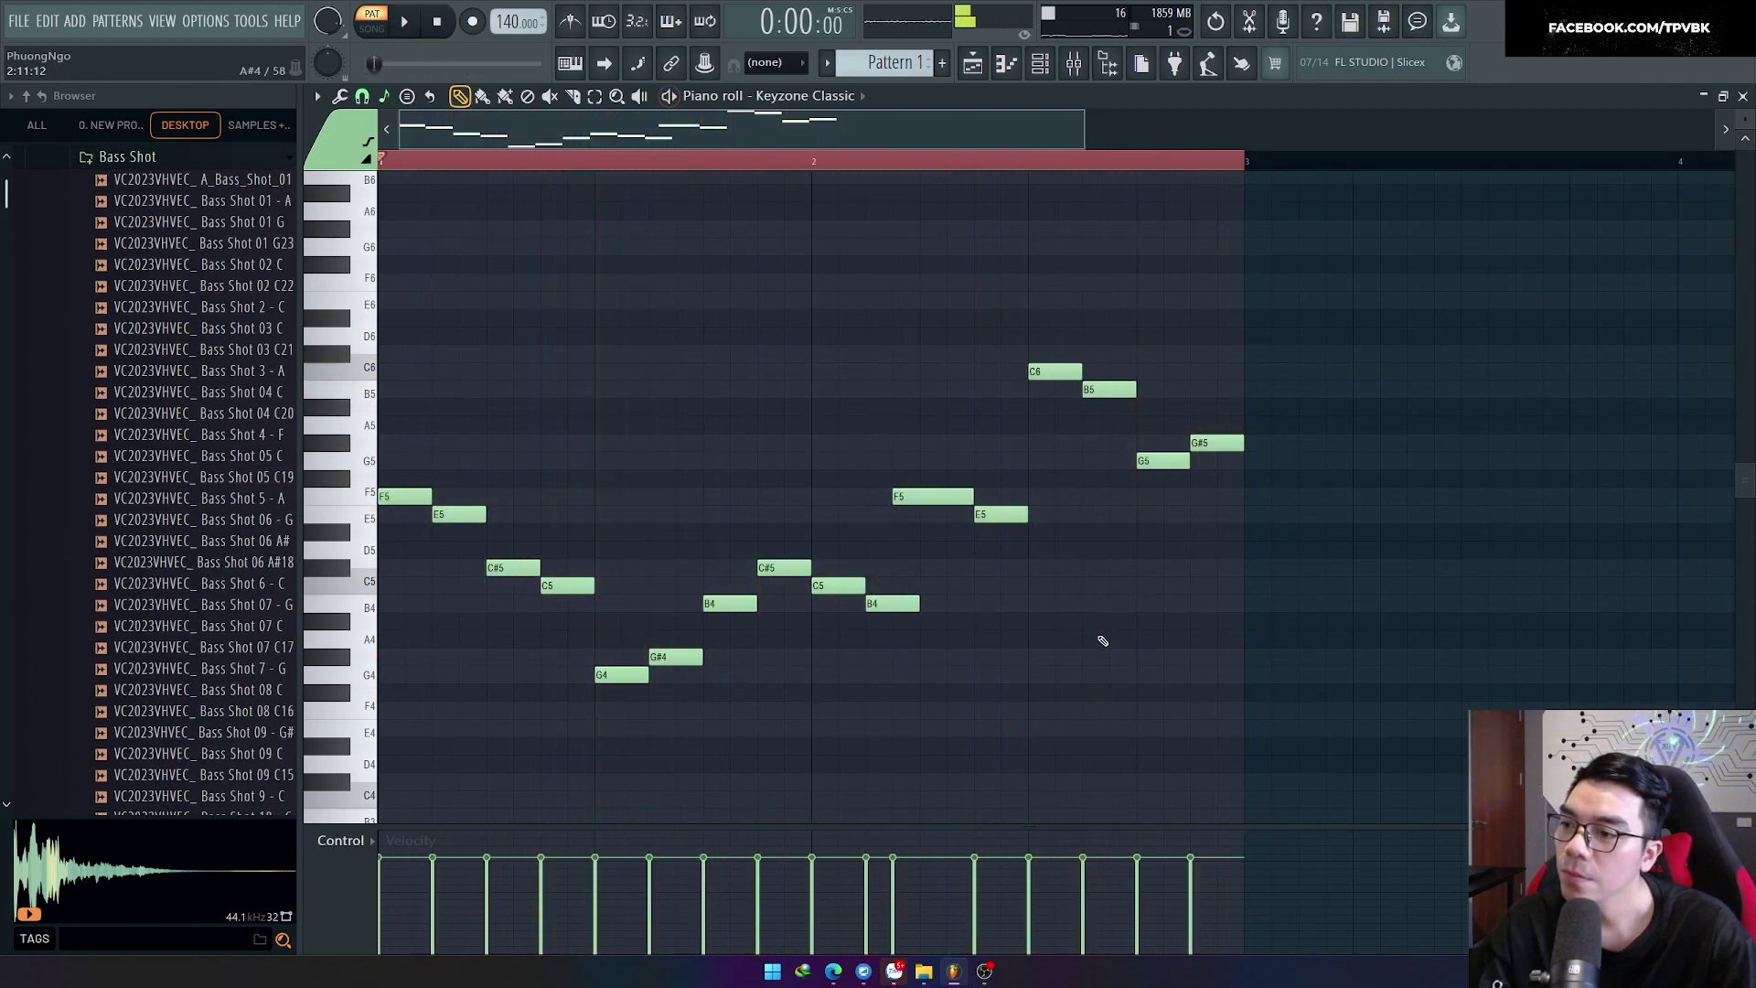
# Step: Delete the whole Arabic melody and set the snap scale to Major (Ionian)
pyautogui.hotkey('ctrl', 'a')
pyautogui.press('Delete')
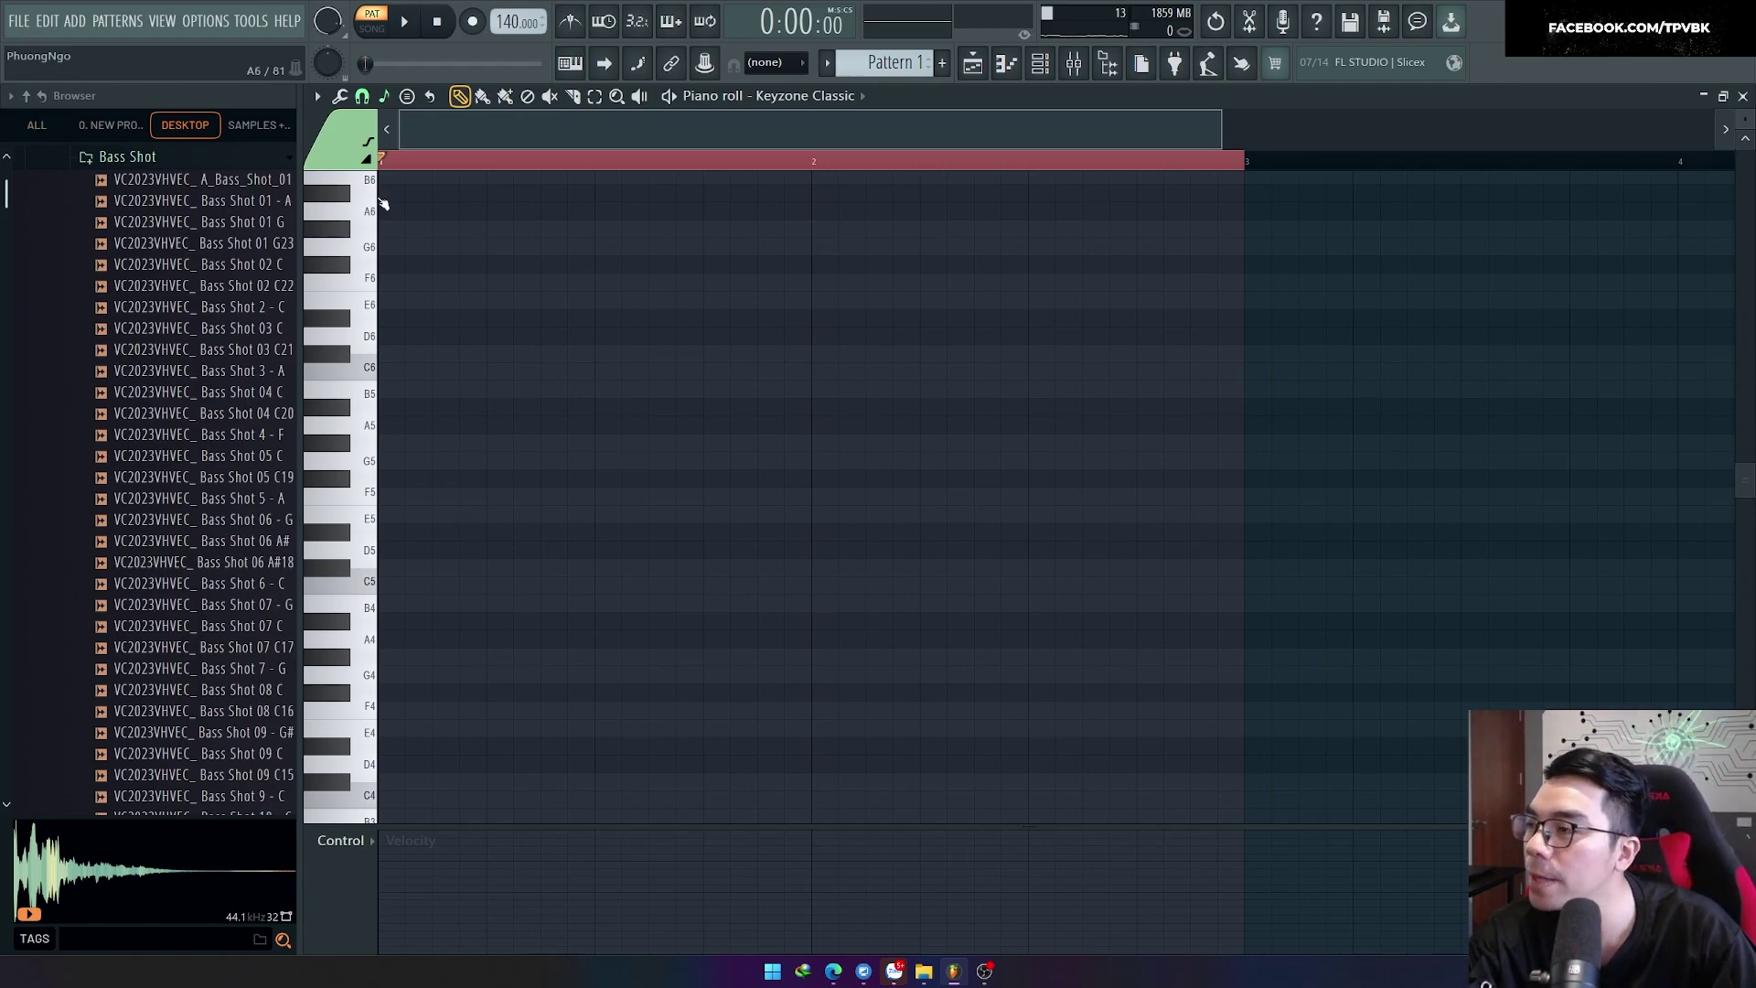
pyautogui.click(385, 97)
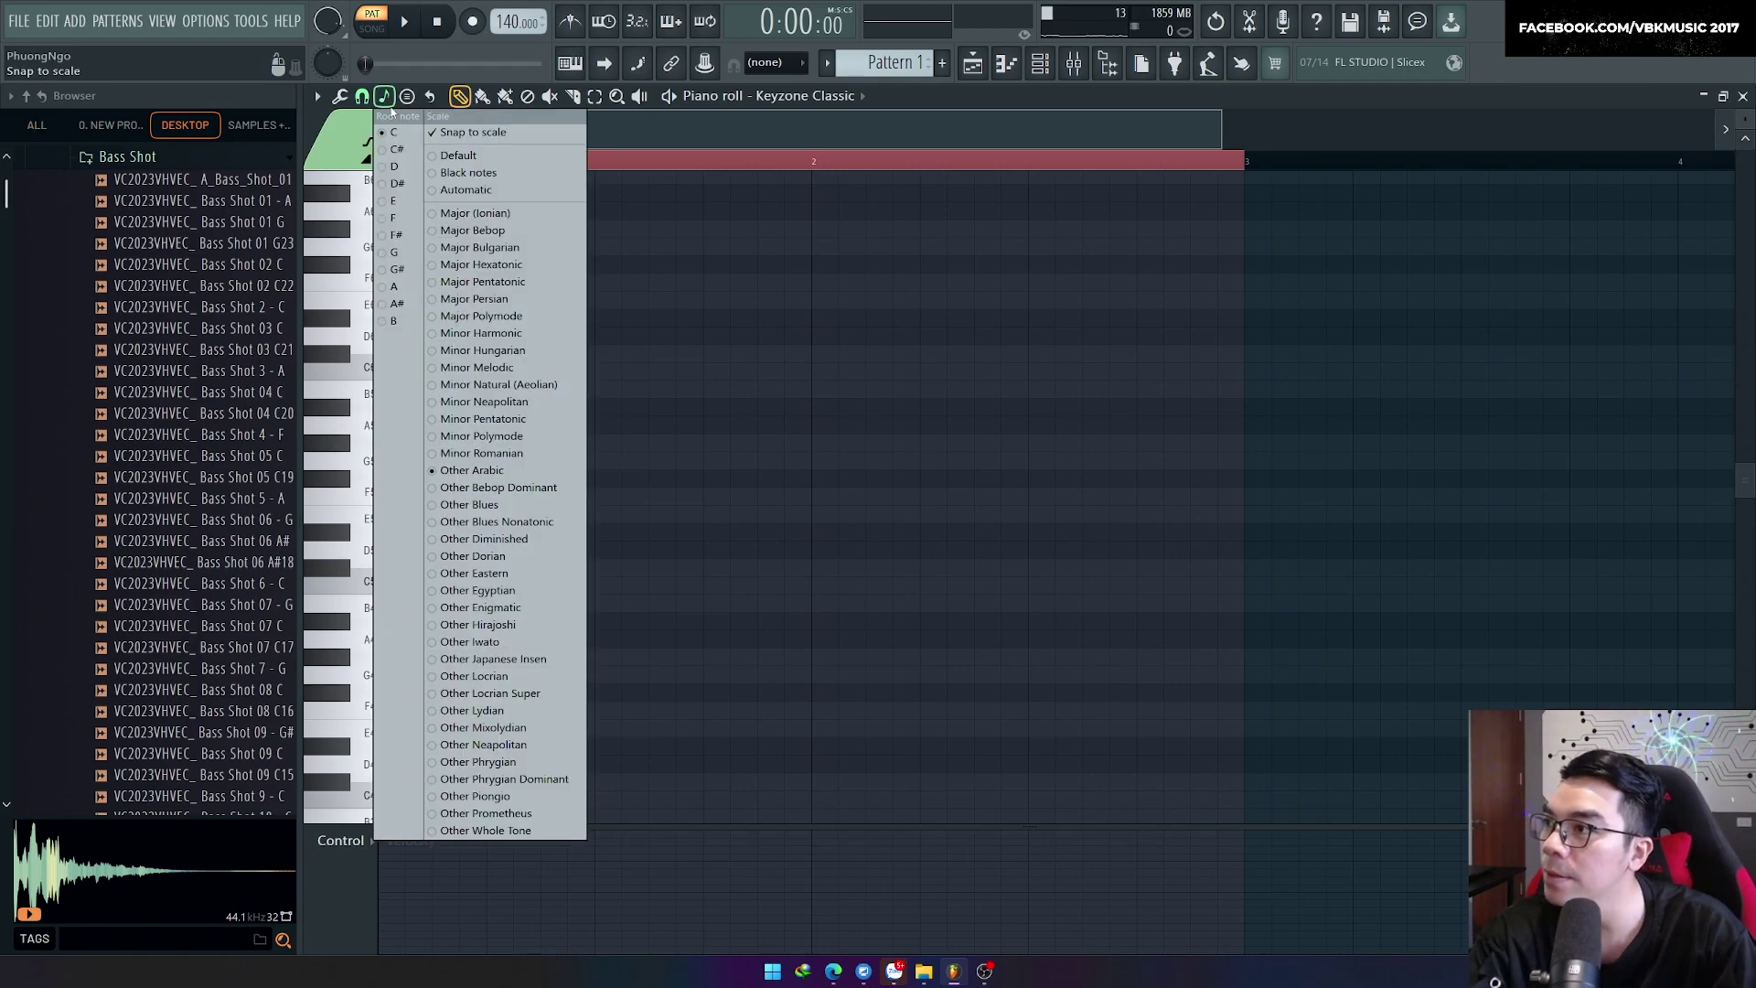
pyautogui.click(447, 213)
# Step: Place a C5 note at the start of bar 1 and a G5 note on its second beat
pyautogui.scroll(-3, 505, 345)
pyautogui.moveTo(422, 463); pyautogui.dragTo(421, 530)
pyautogui.click(498, 407)
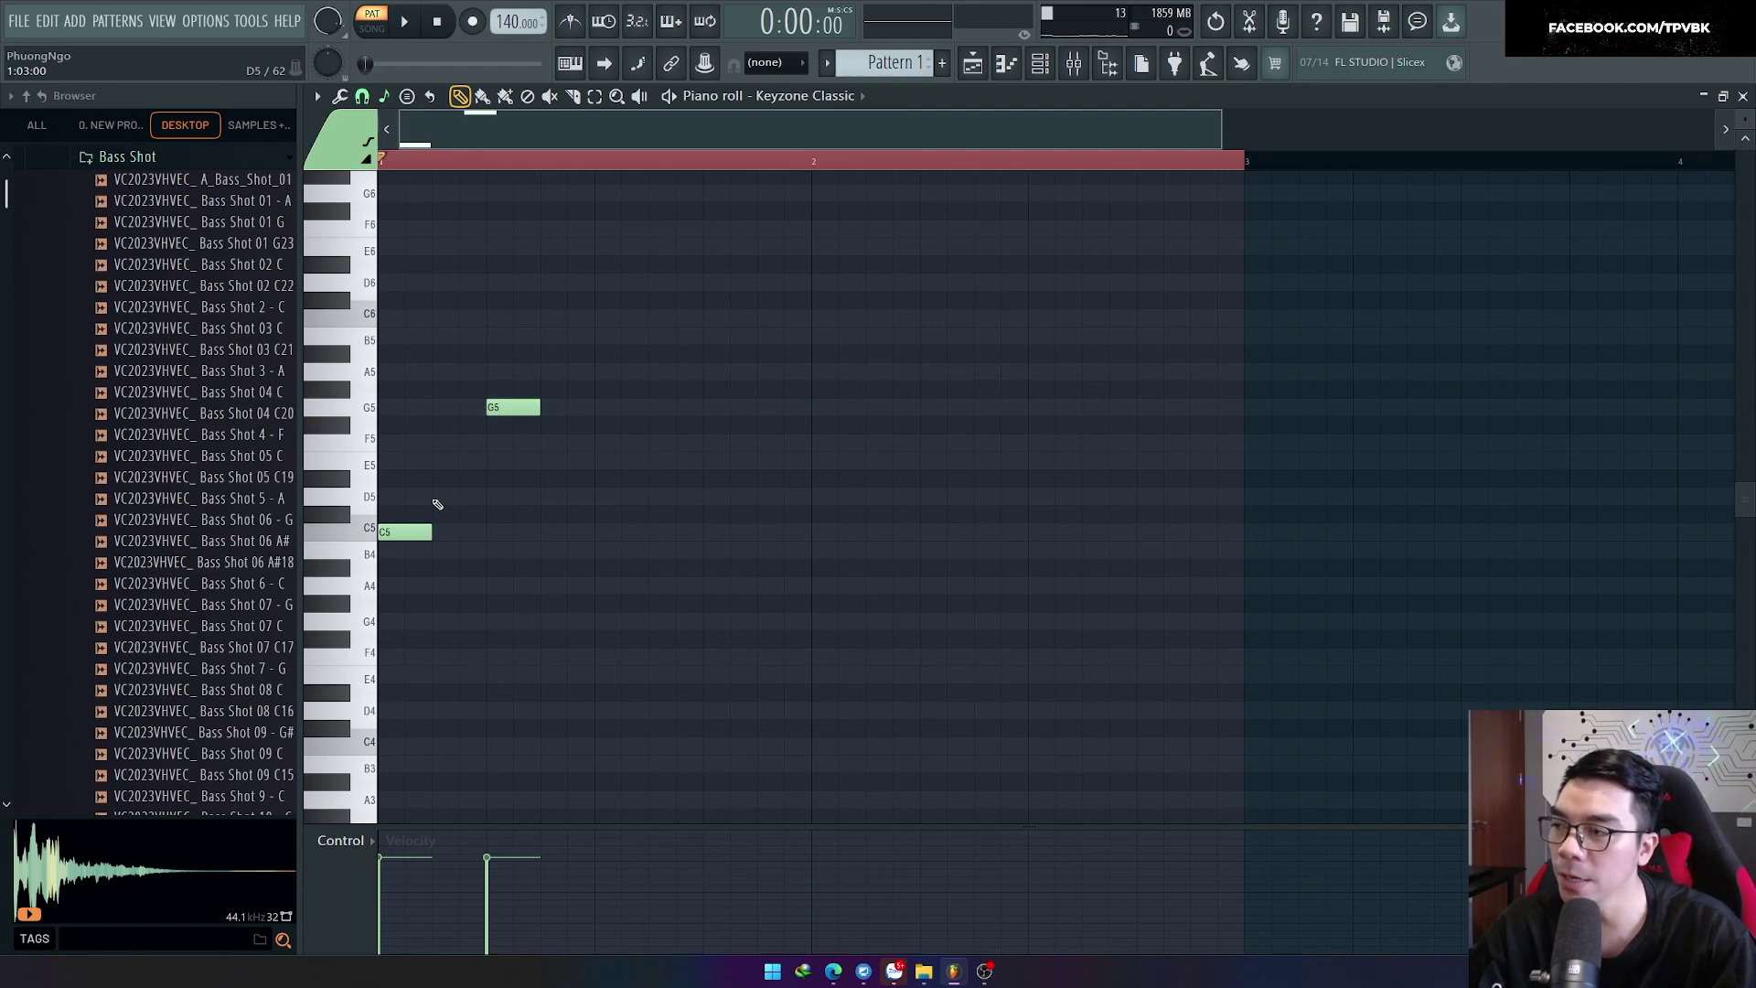
pyautogui.hotkey('ctrl', 'z')
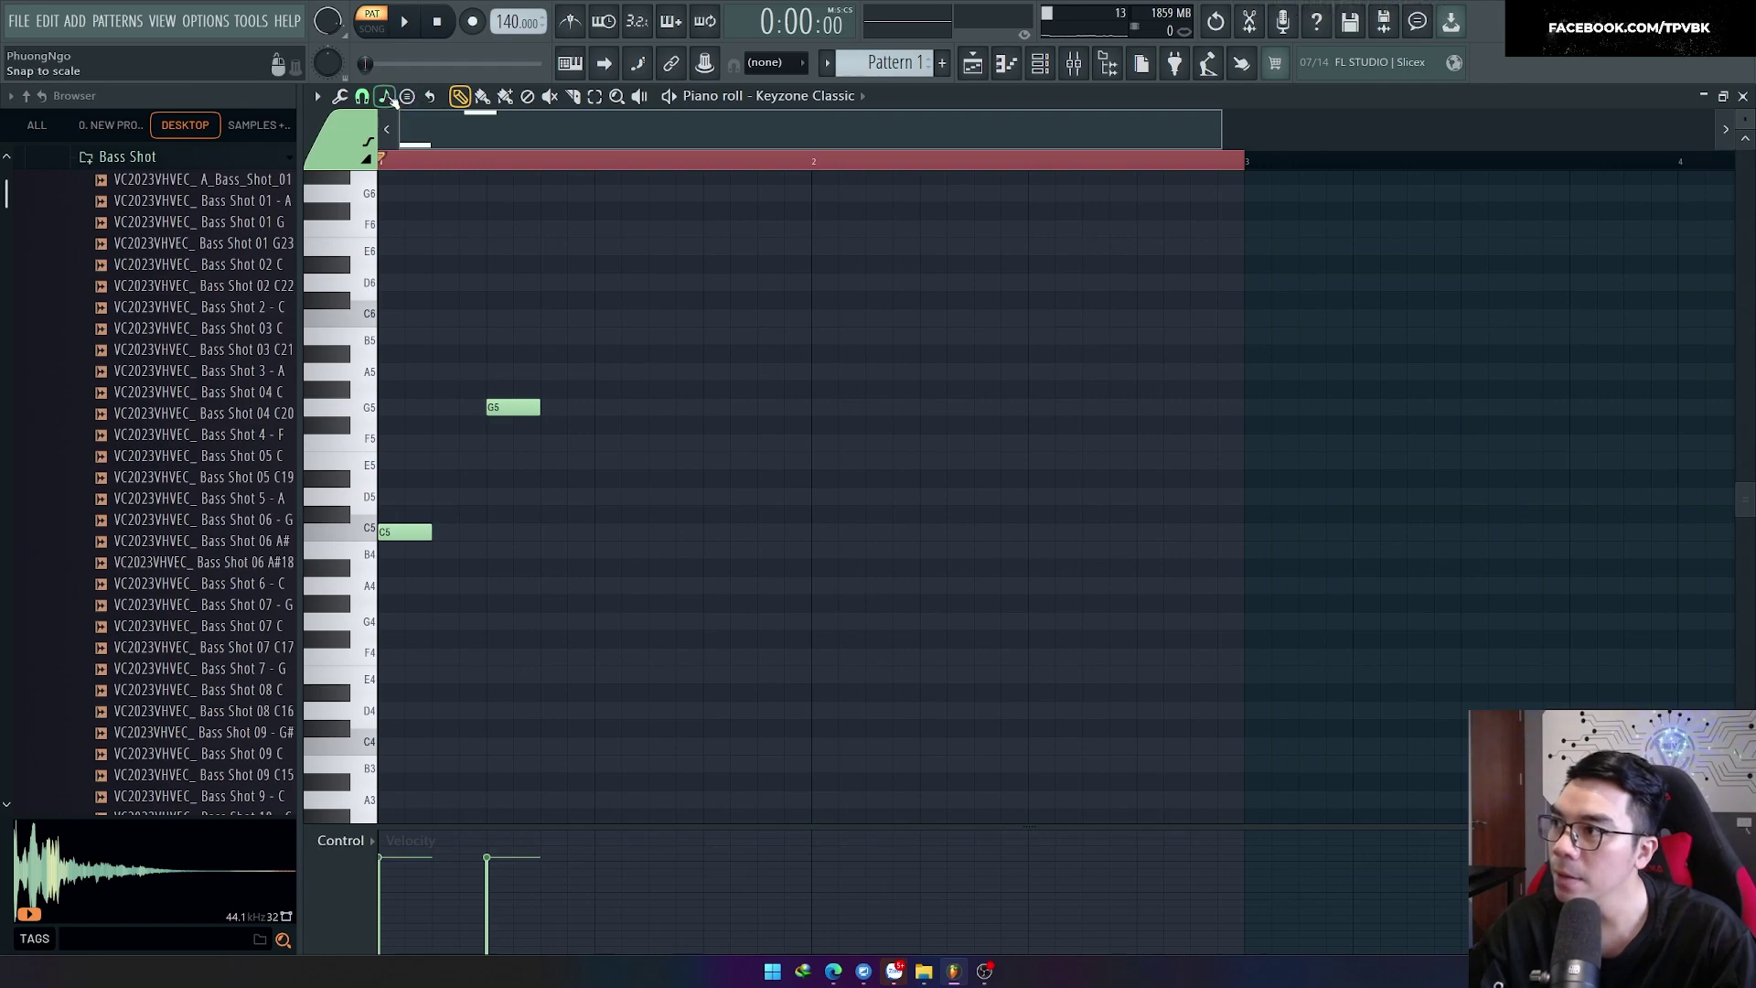
# Step: Raise the second-beat note to G#5, add G5, F5 and E5 directly after it, and play the bar
pyautogui.moveTo(515, 407); pyautogui.dragTo(519, 379)
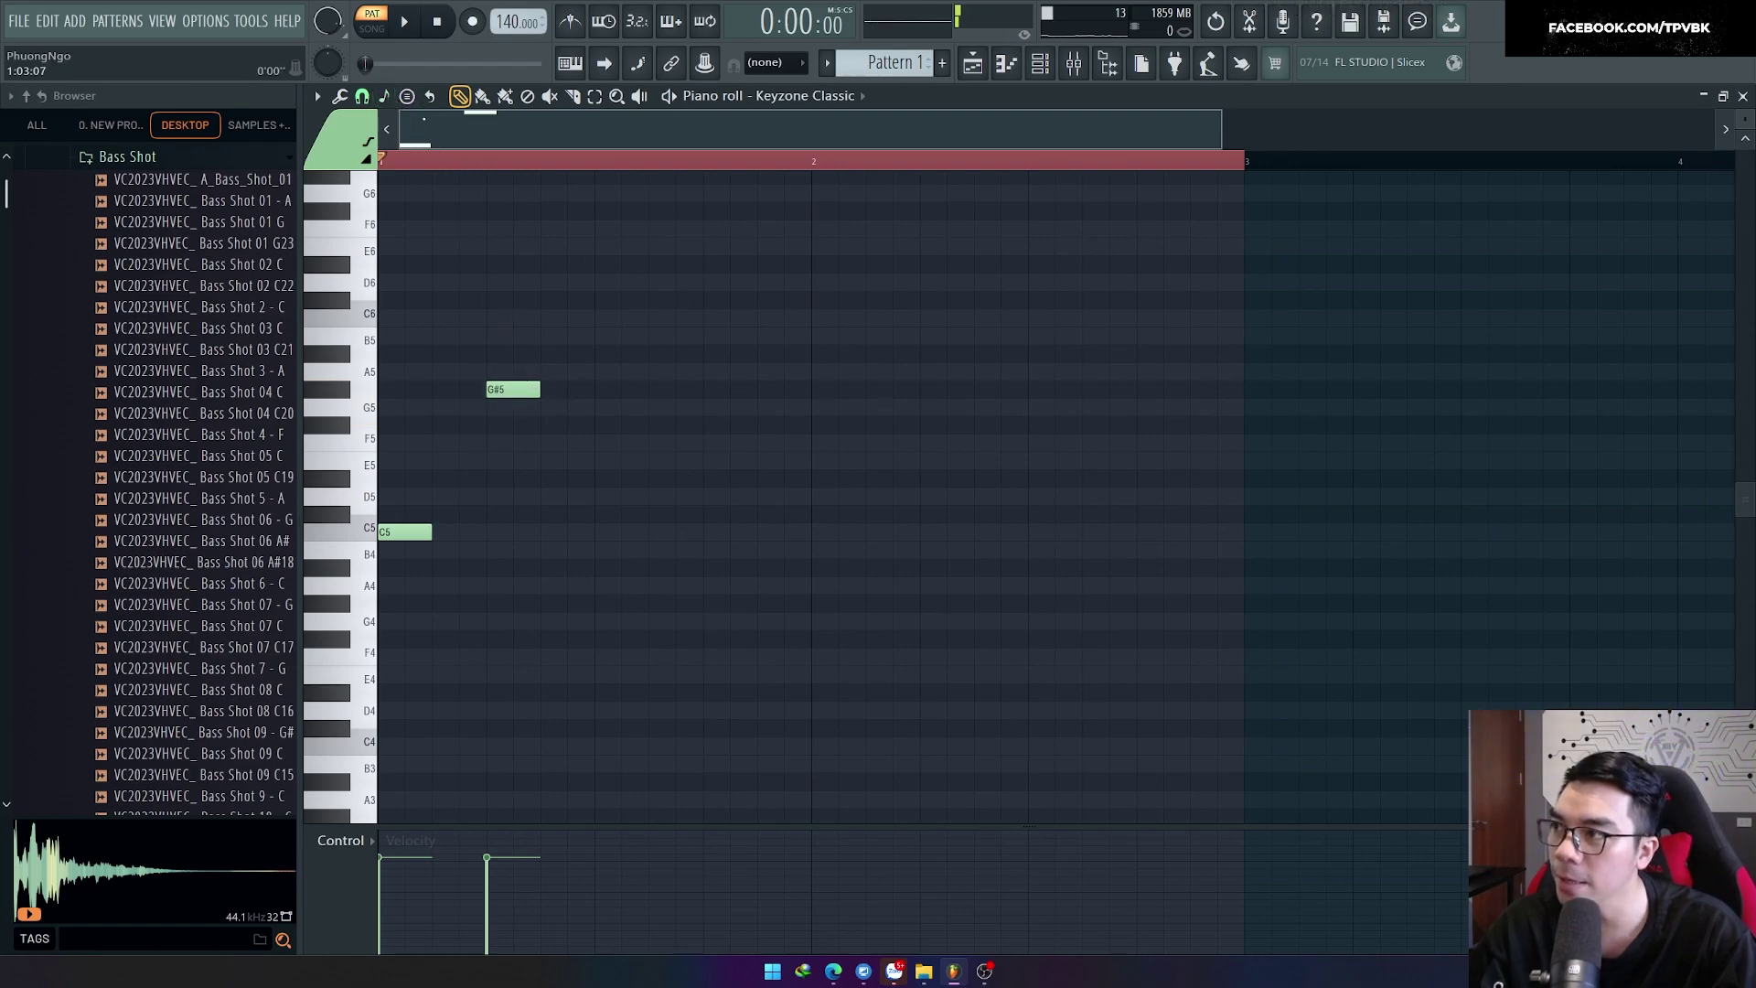
pyautogui.click(563, 407)
pyautogui.click(617, 442)
pyautogui.click(673, 460)
pyautogui.press('space')
pyautogui.press('space')
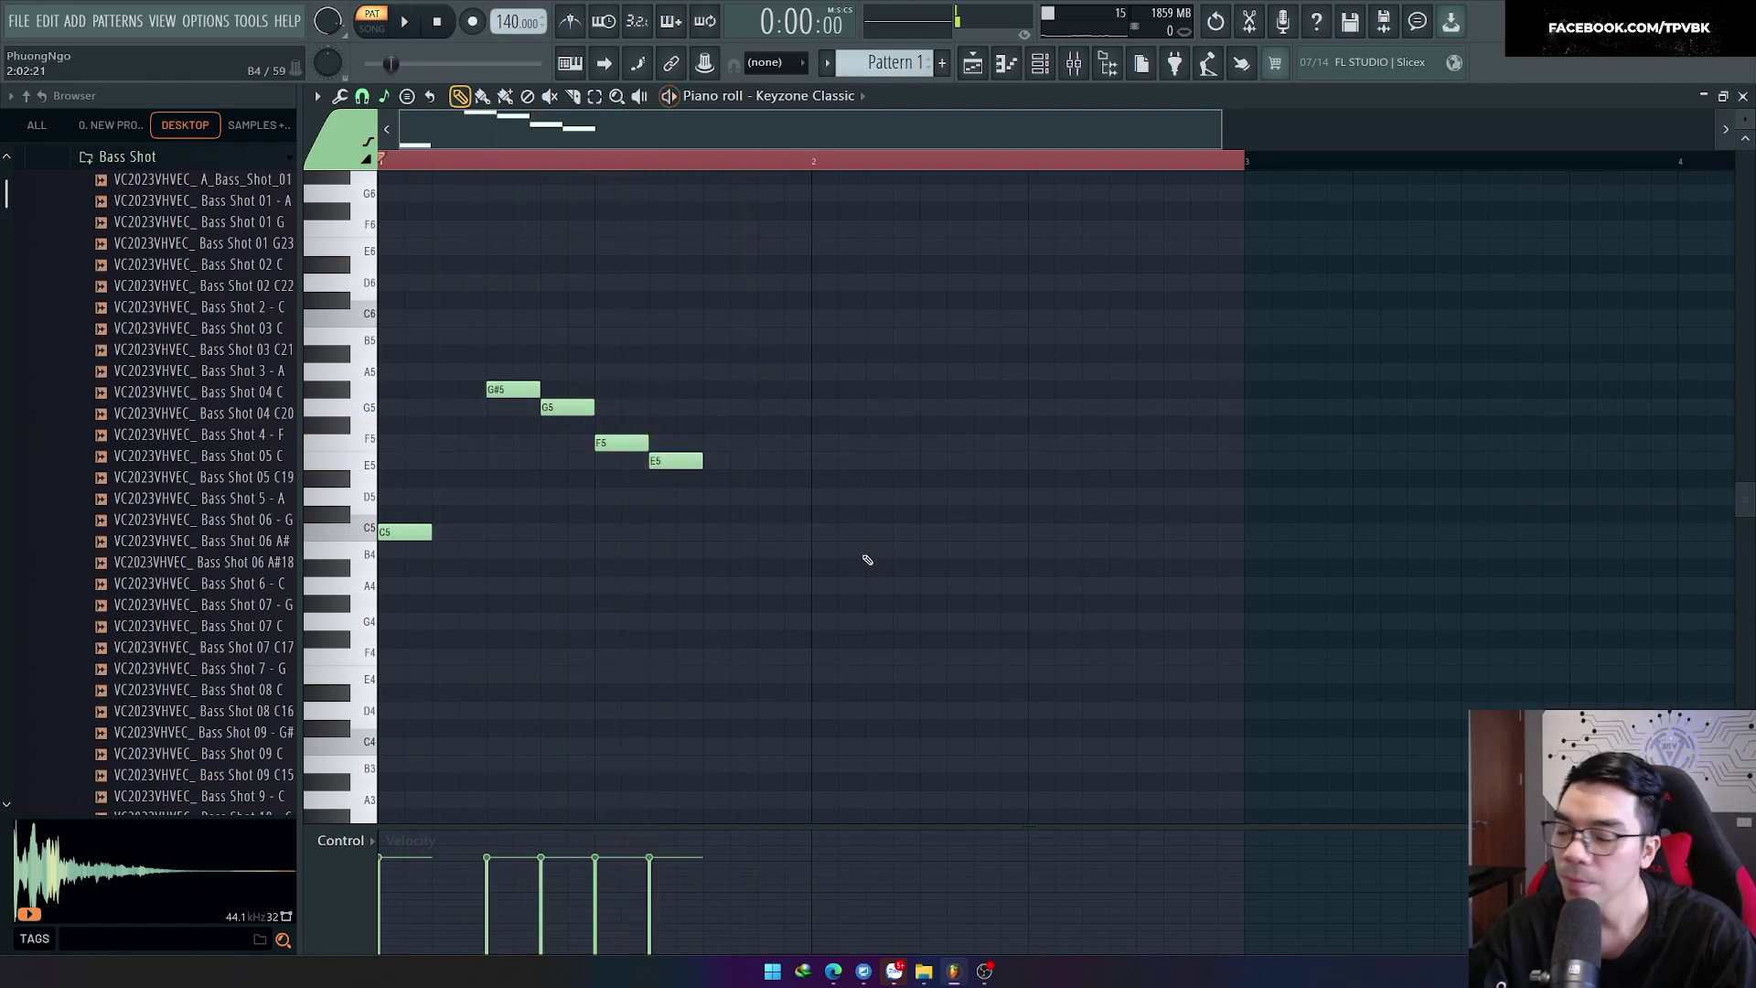